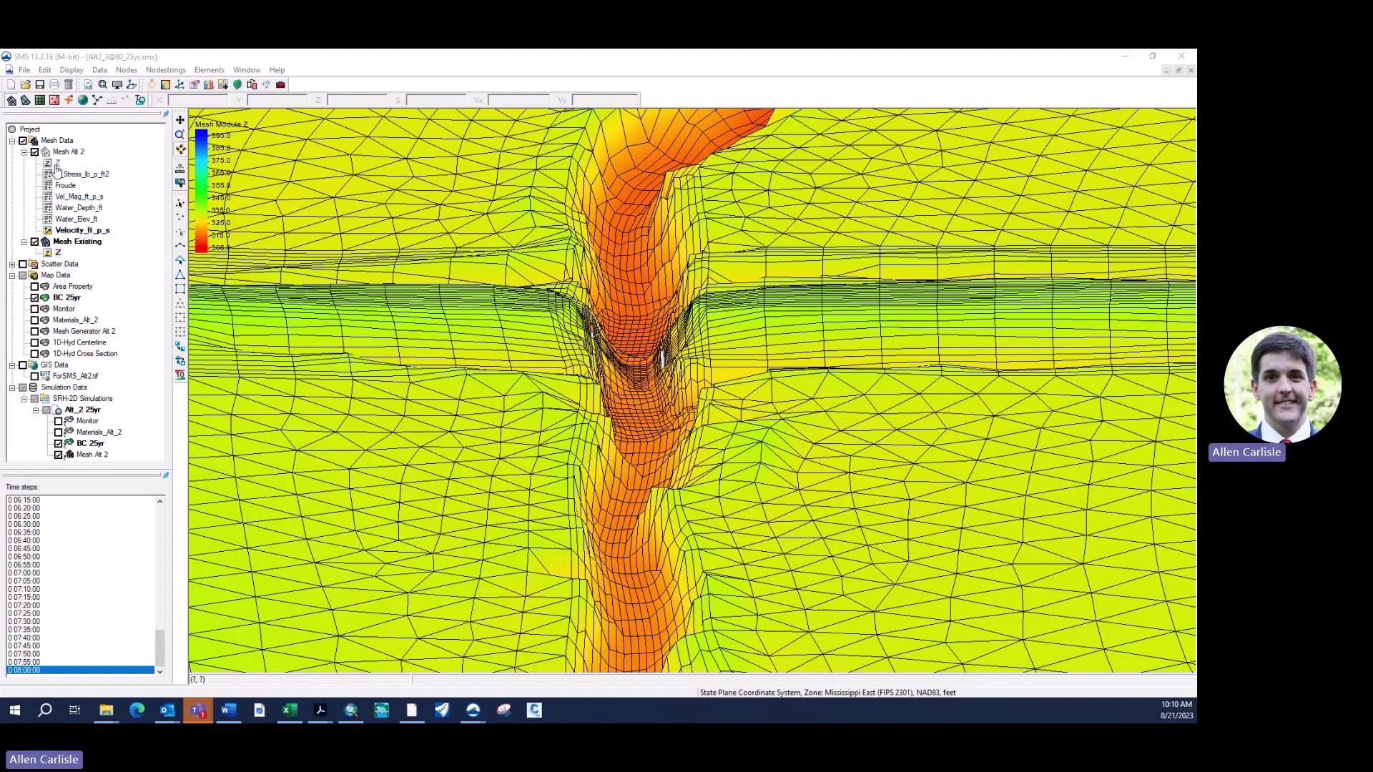
Make the Z dataset under Mesh Alt 2 active so the mesh is coloured by elevation
left_click(57, 164)
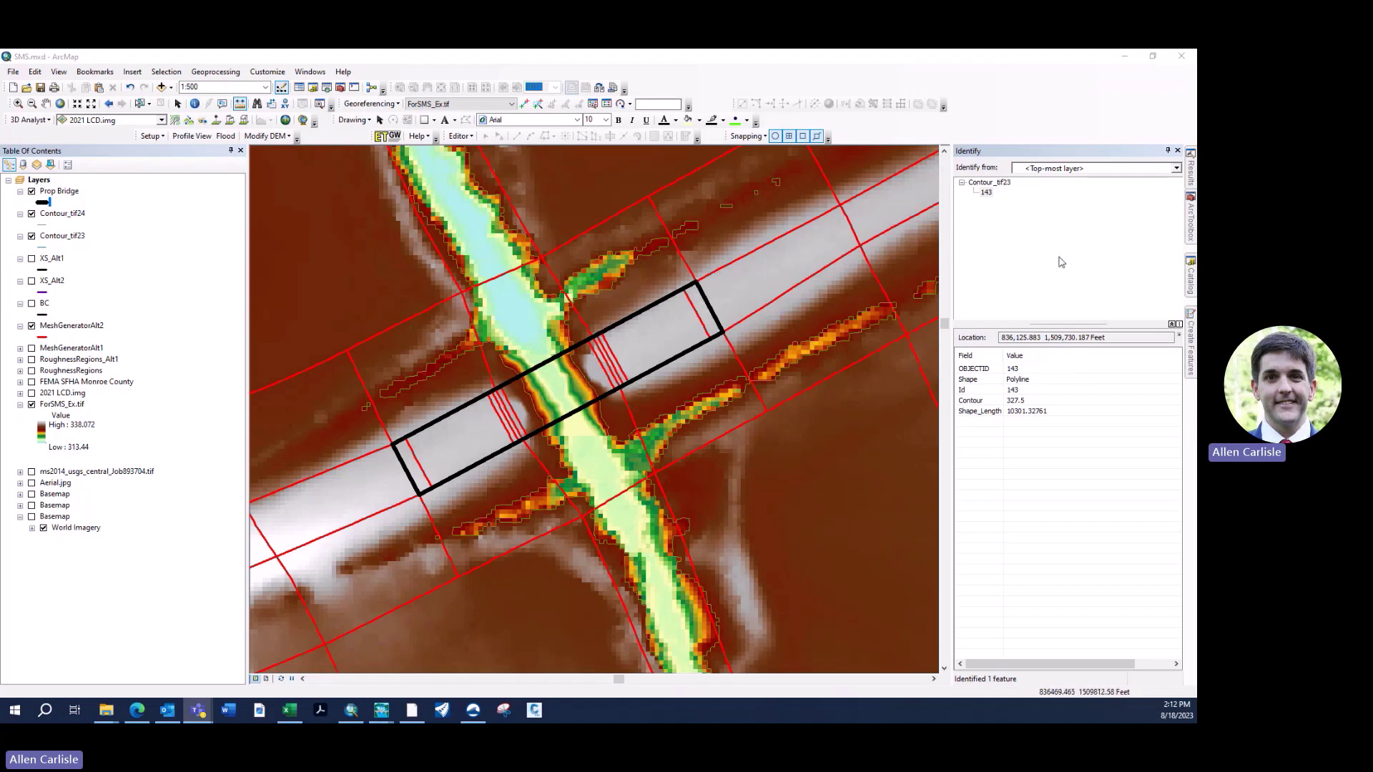
Slide out the ArcToolbox window beside the ArcMap map
mouse_move(1192, 222)
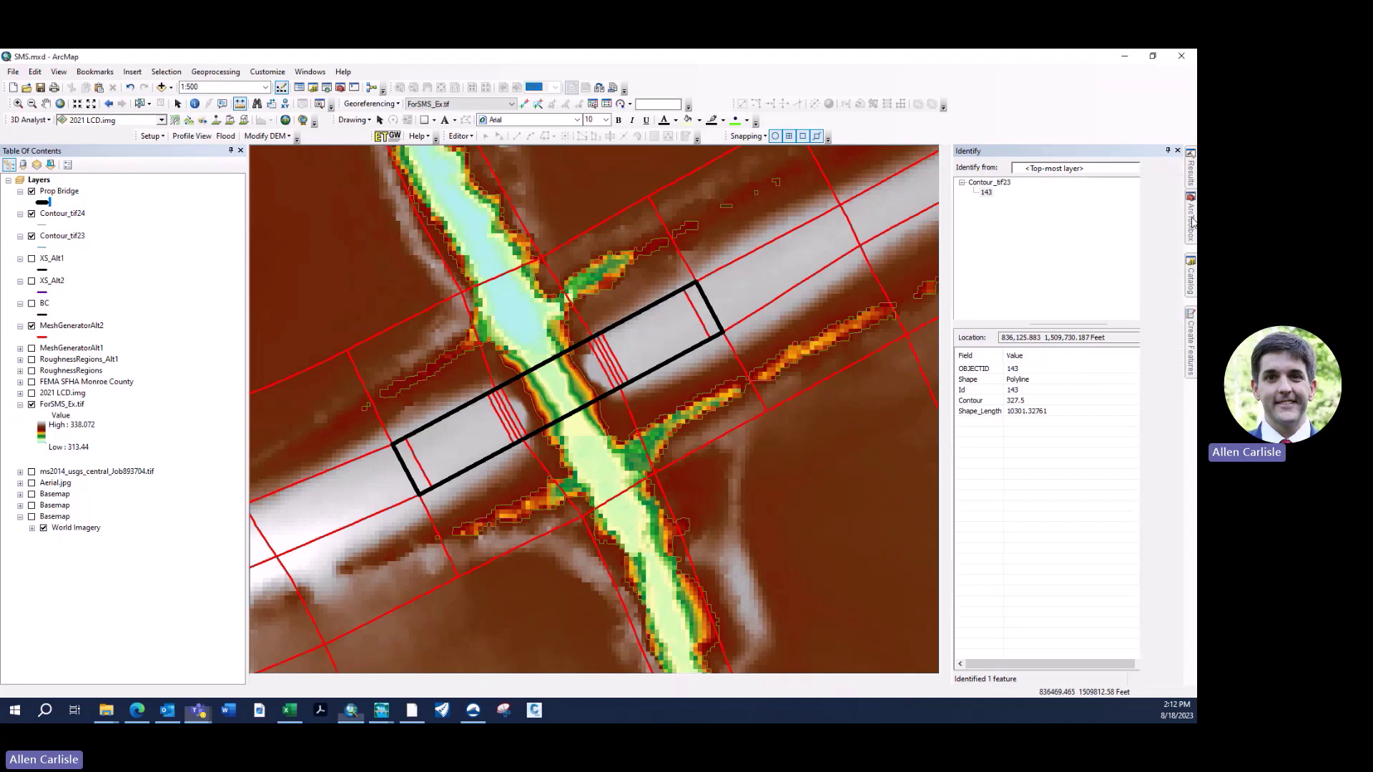
Open the Contour List tool from 3D Analyst Tools > Raster Surface
scroll(1101, 286, "up", 2)
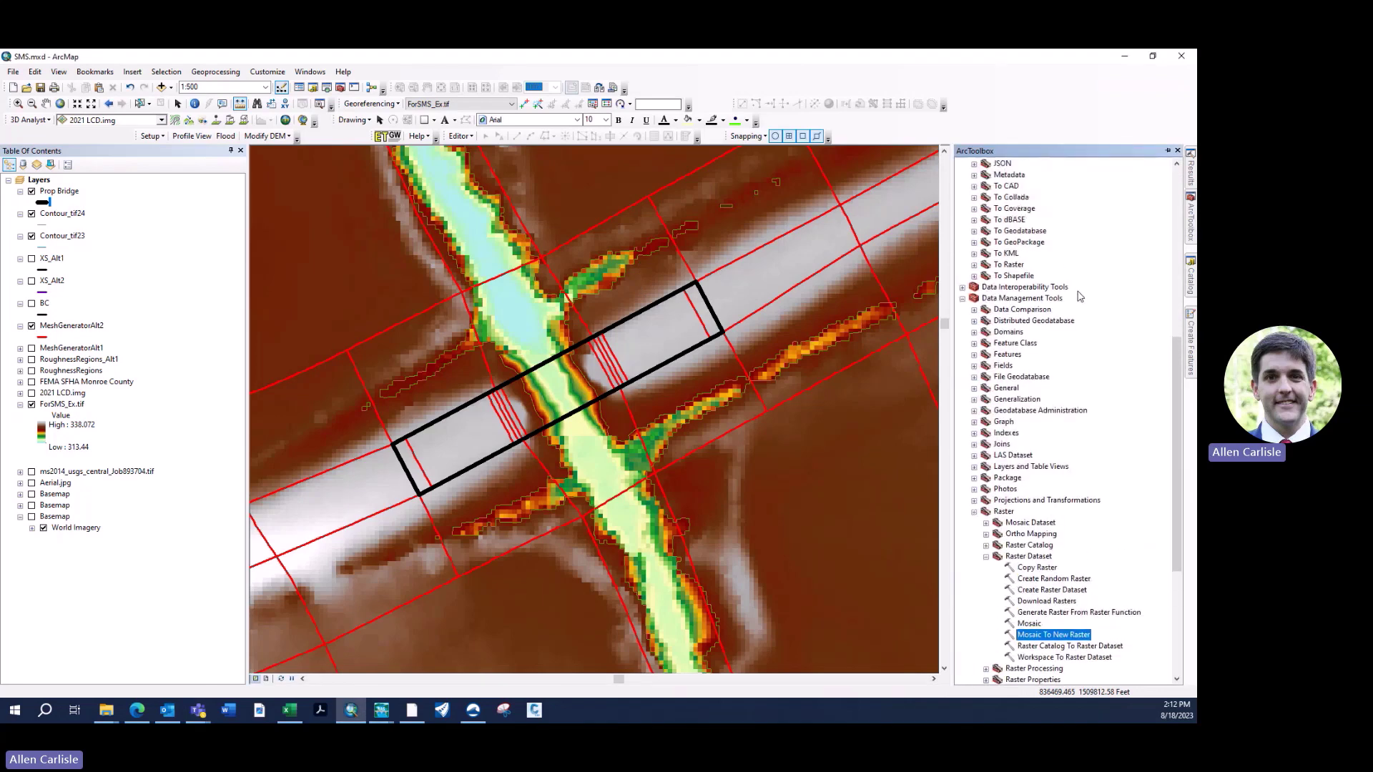
scroll(1080, 297, "up", 11)
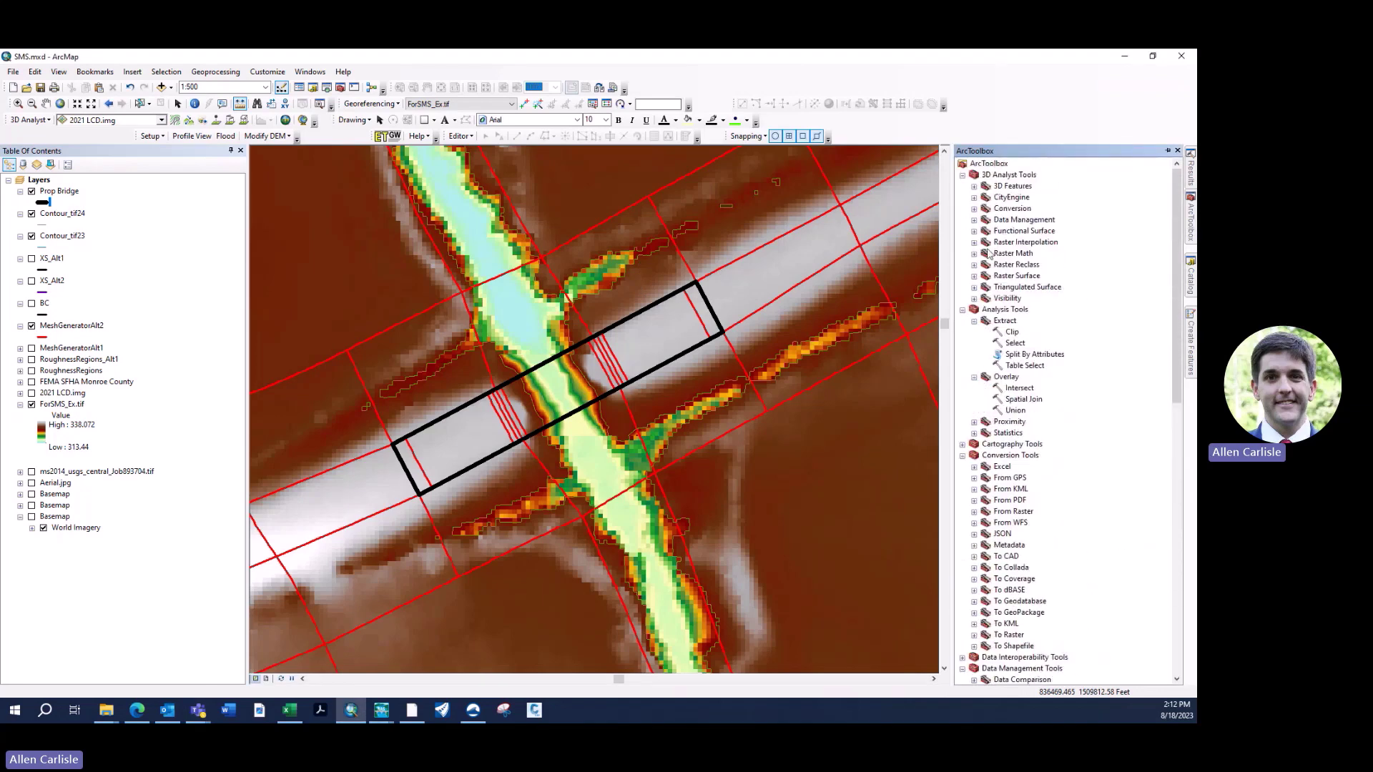
left_click(974, 265)
left_click(975, 265)
left_click(974, 276)
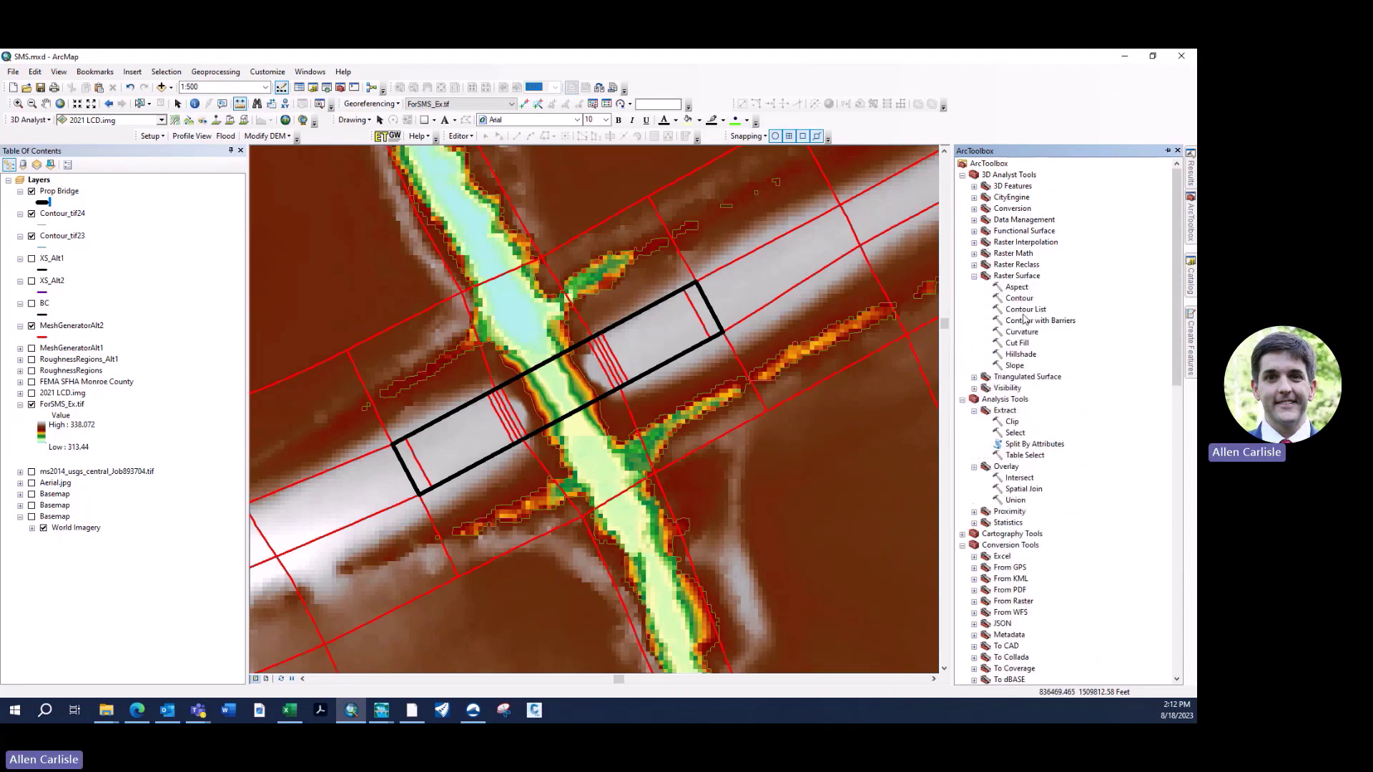
left_click(1024, 310)
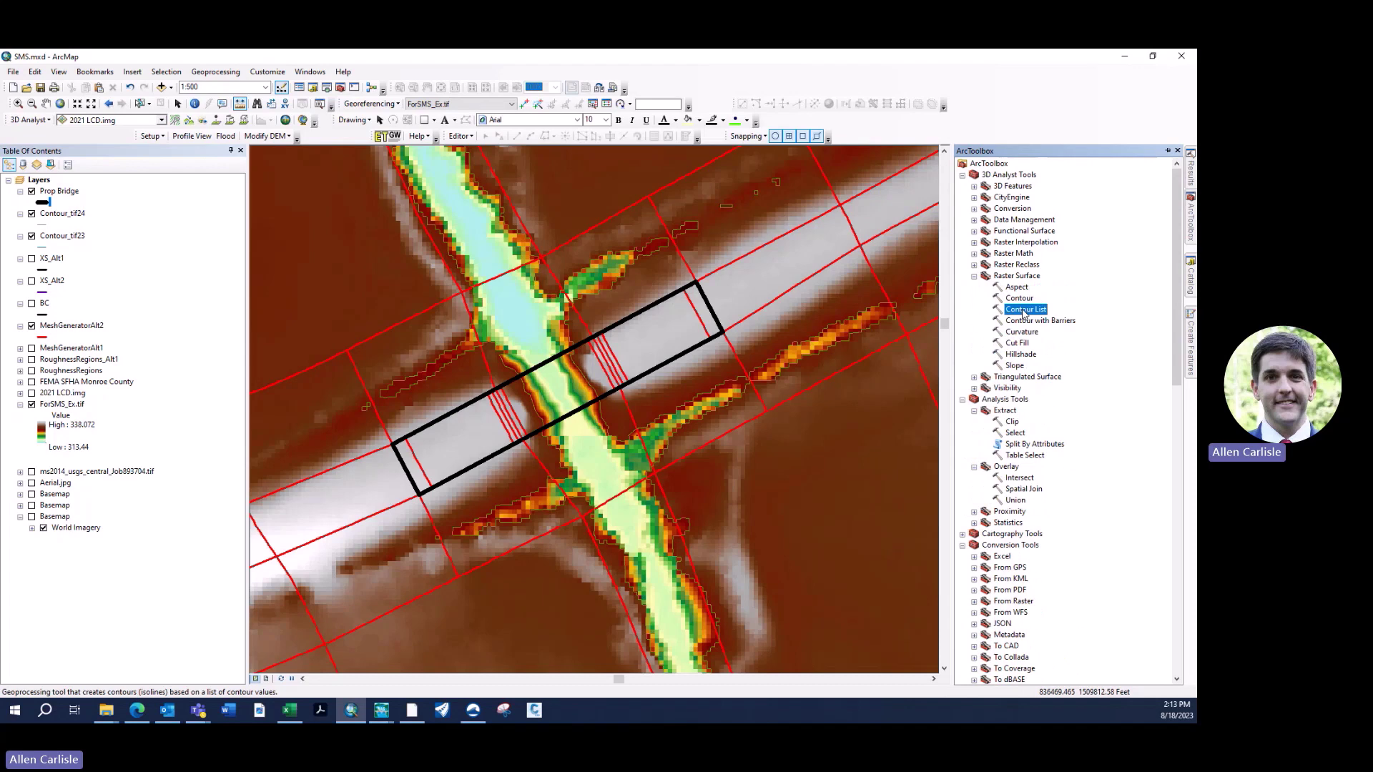
double_click(1024, 310)
Run Contour List on ForSMS_Ex.tif for a single 327.5 contour
left_click(841, 199)
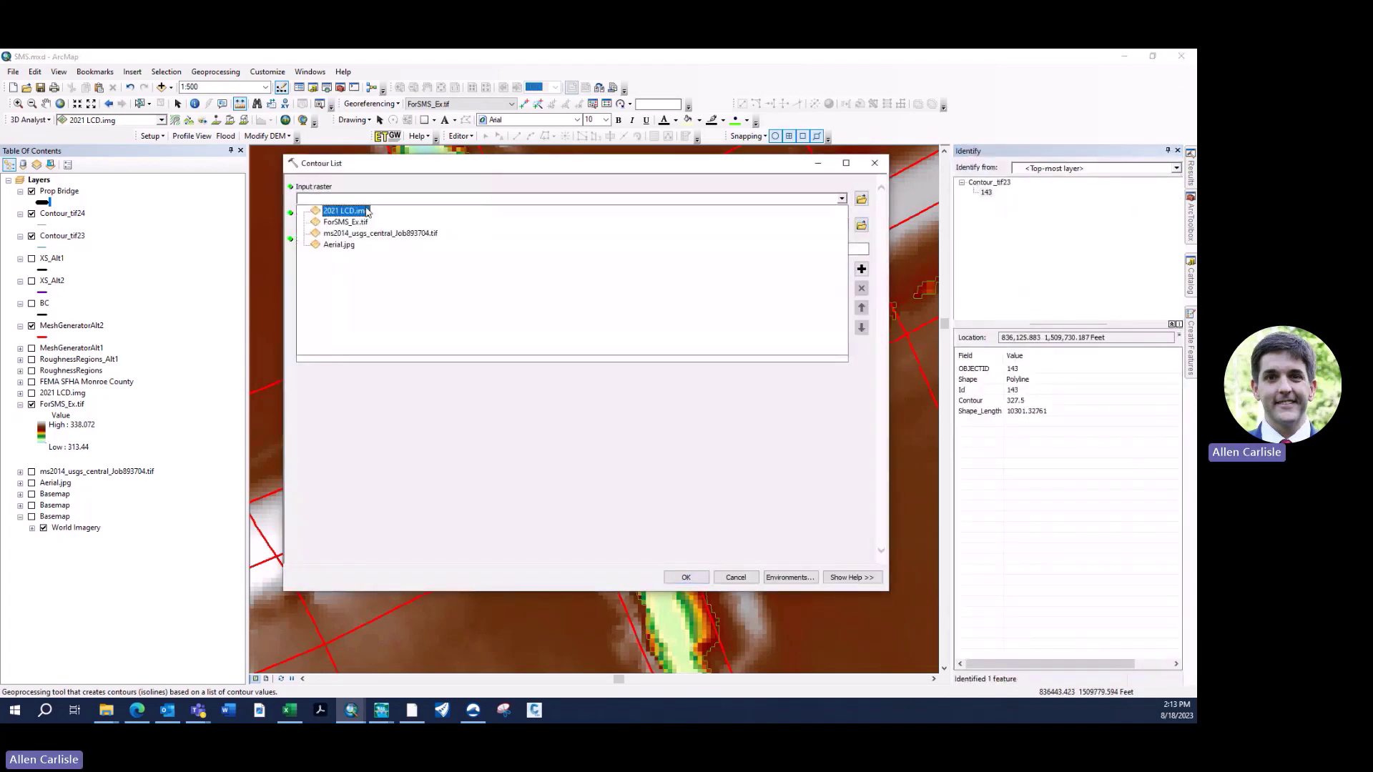
left_click(361, 222)
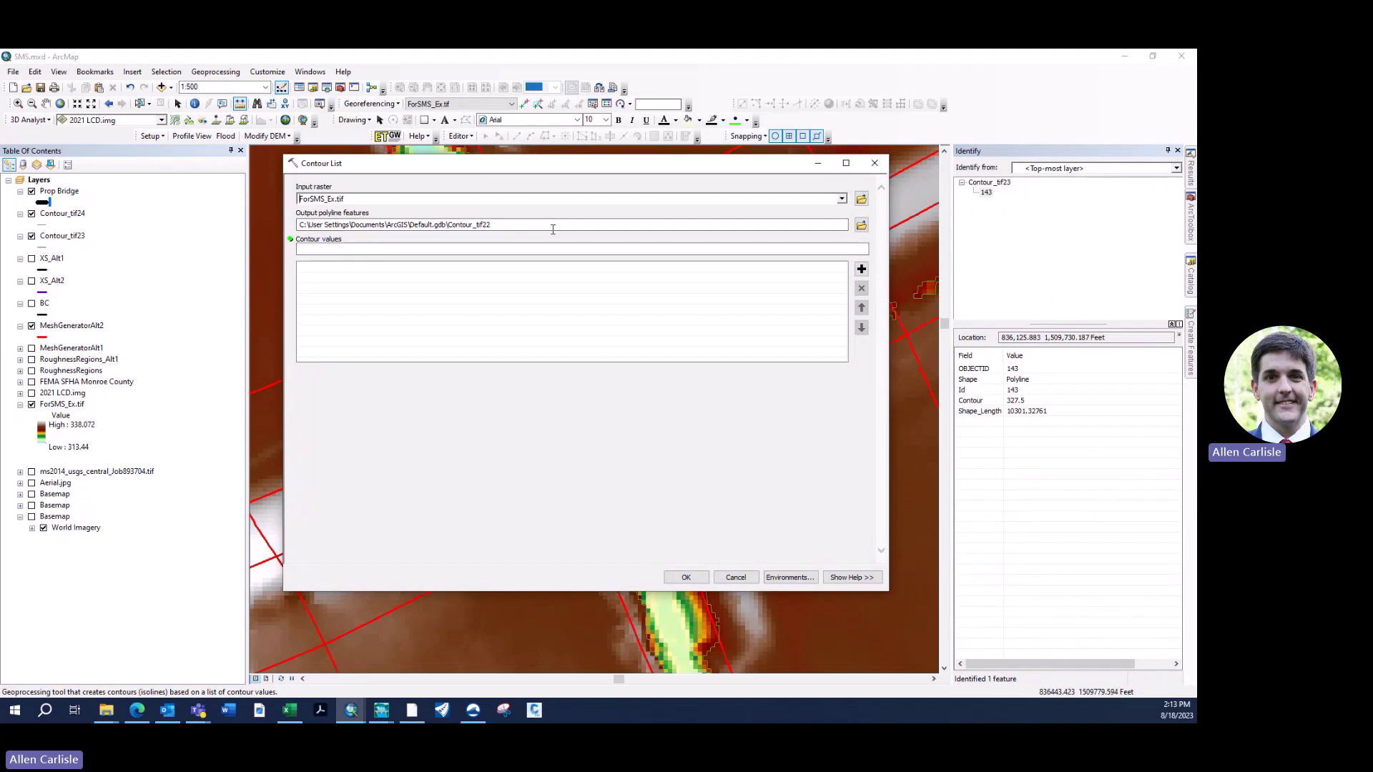
left_click(484, 248)
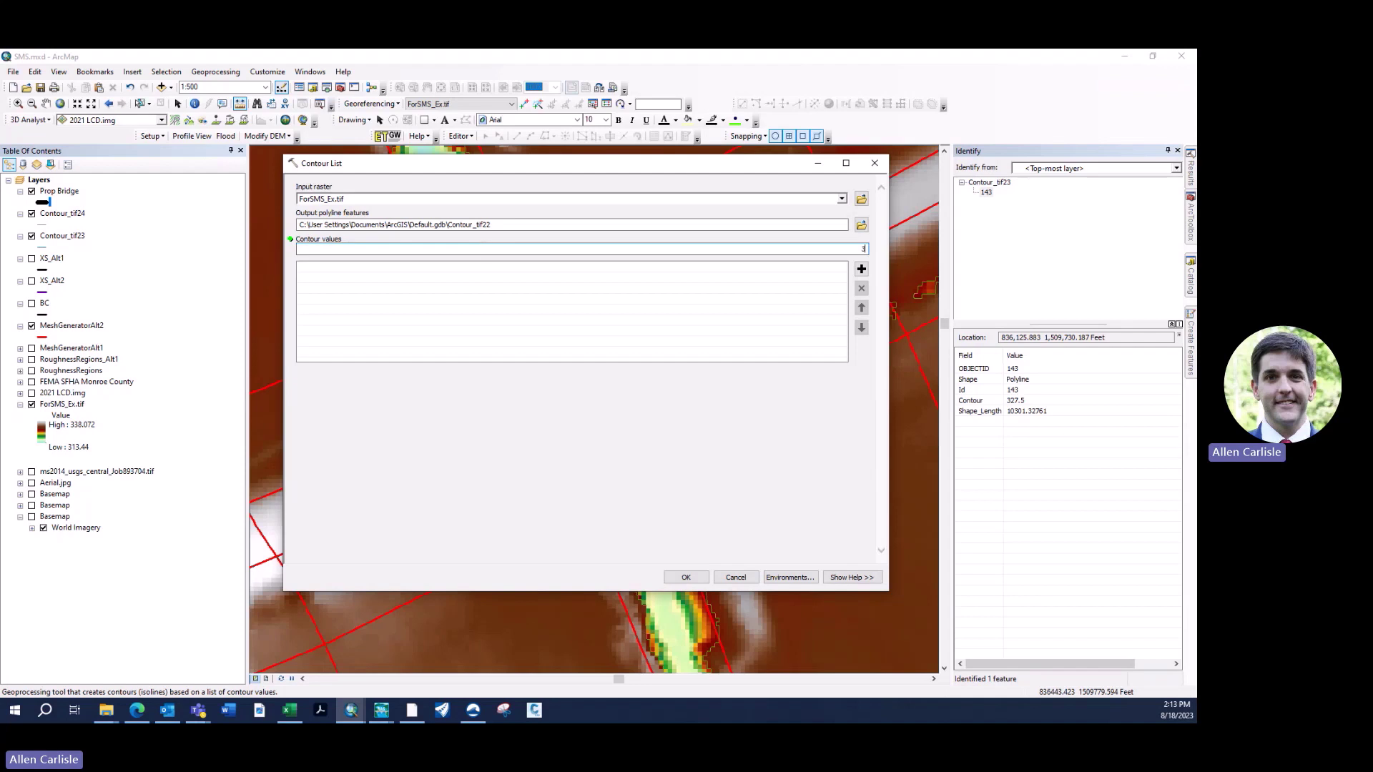
left_click(861, 269)
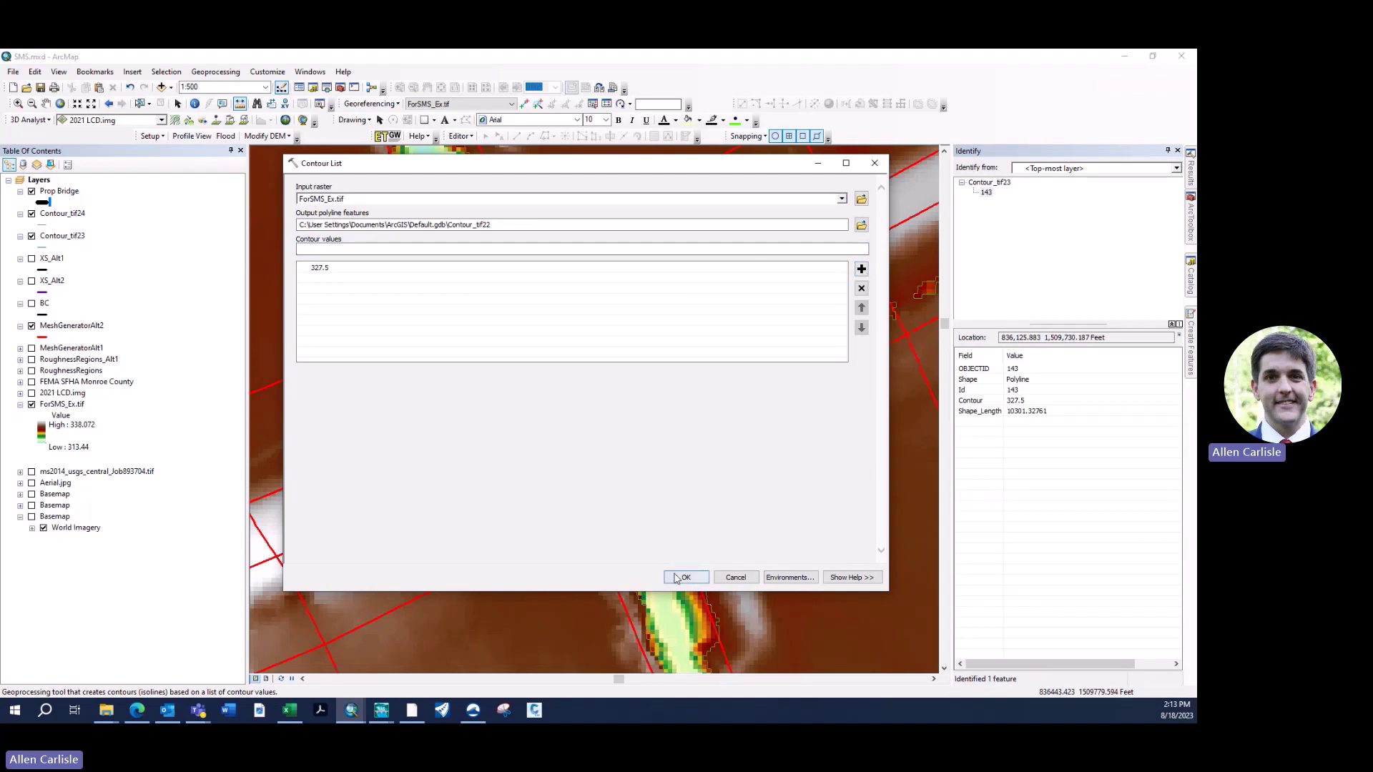
left_click(683, 578)
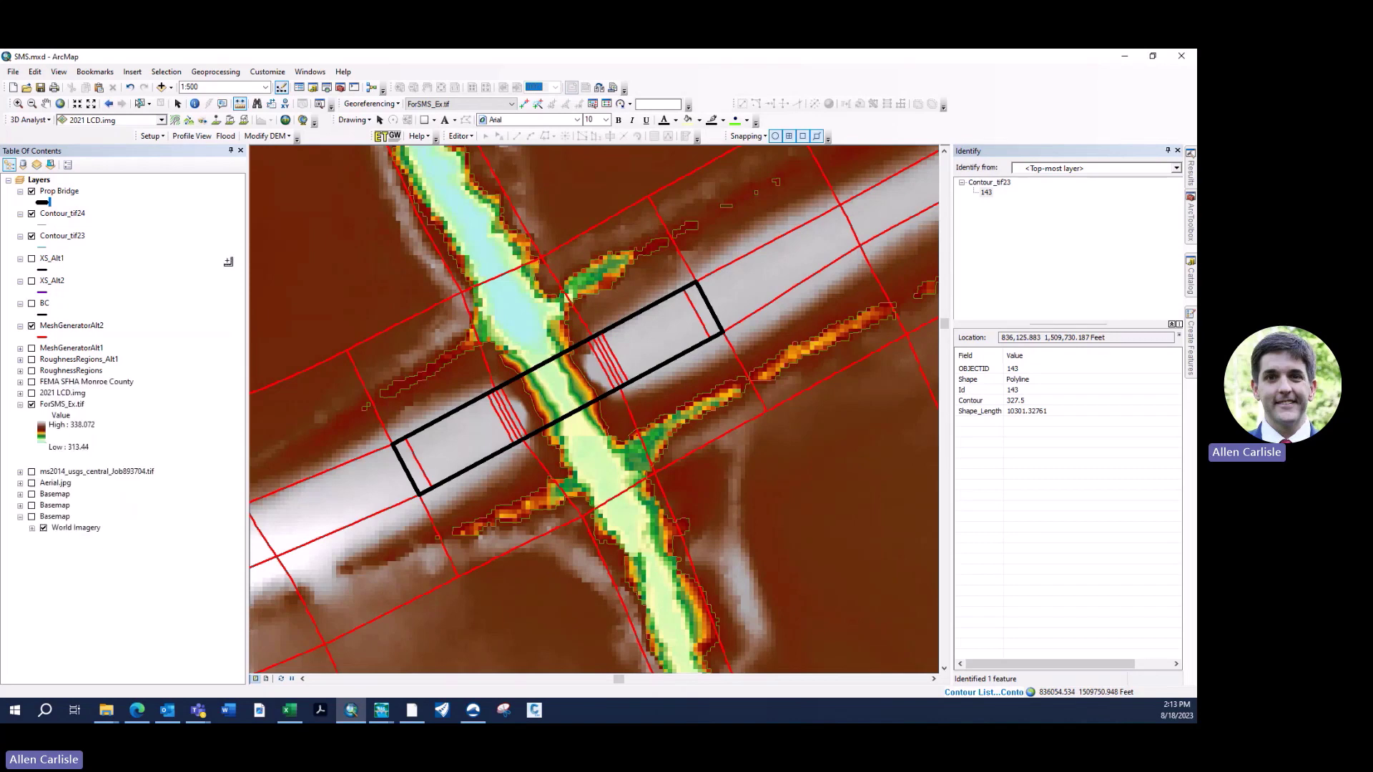
Move the Contour_tif22 layer to the top of the Table of Contents
left_click_drag(228, 262, 228, 262)
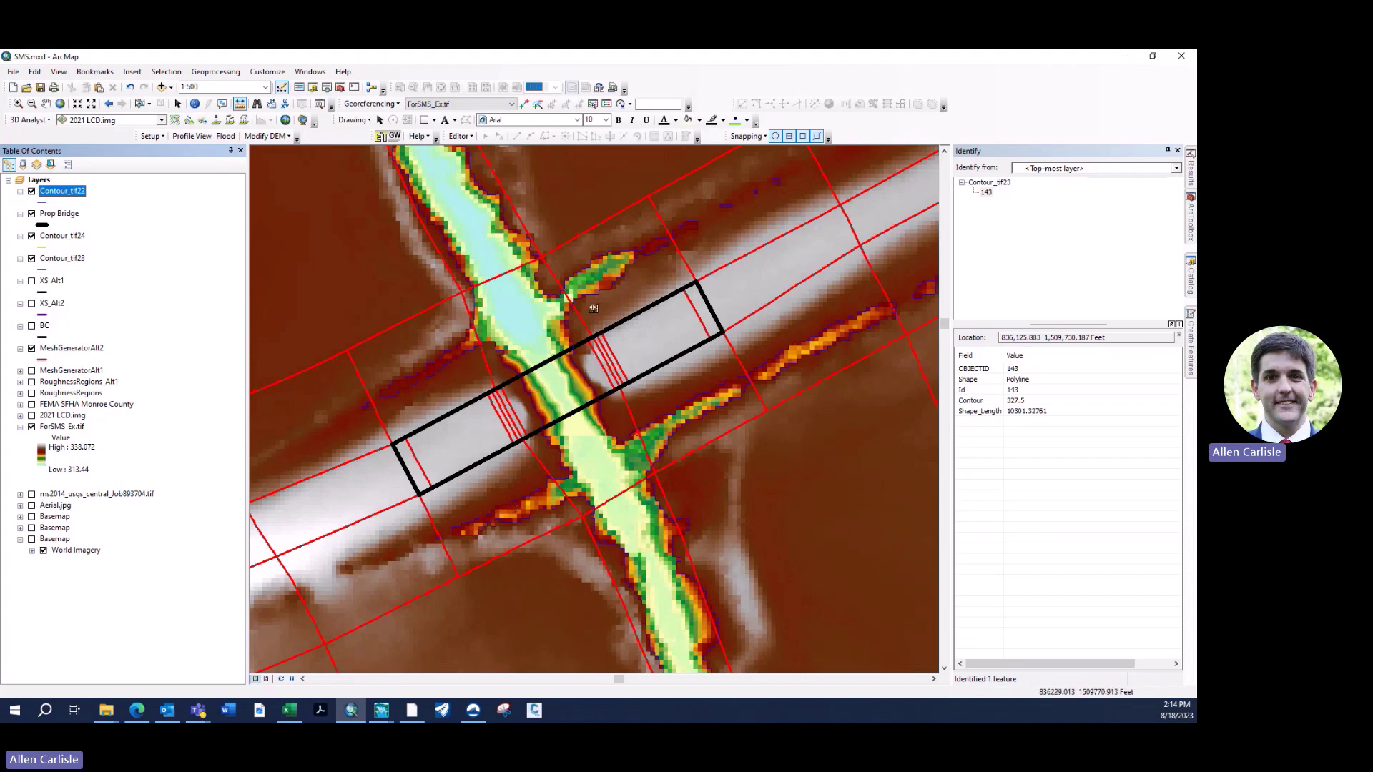
right_click(591, 306)
key("Escape")
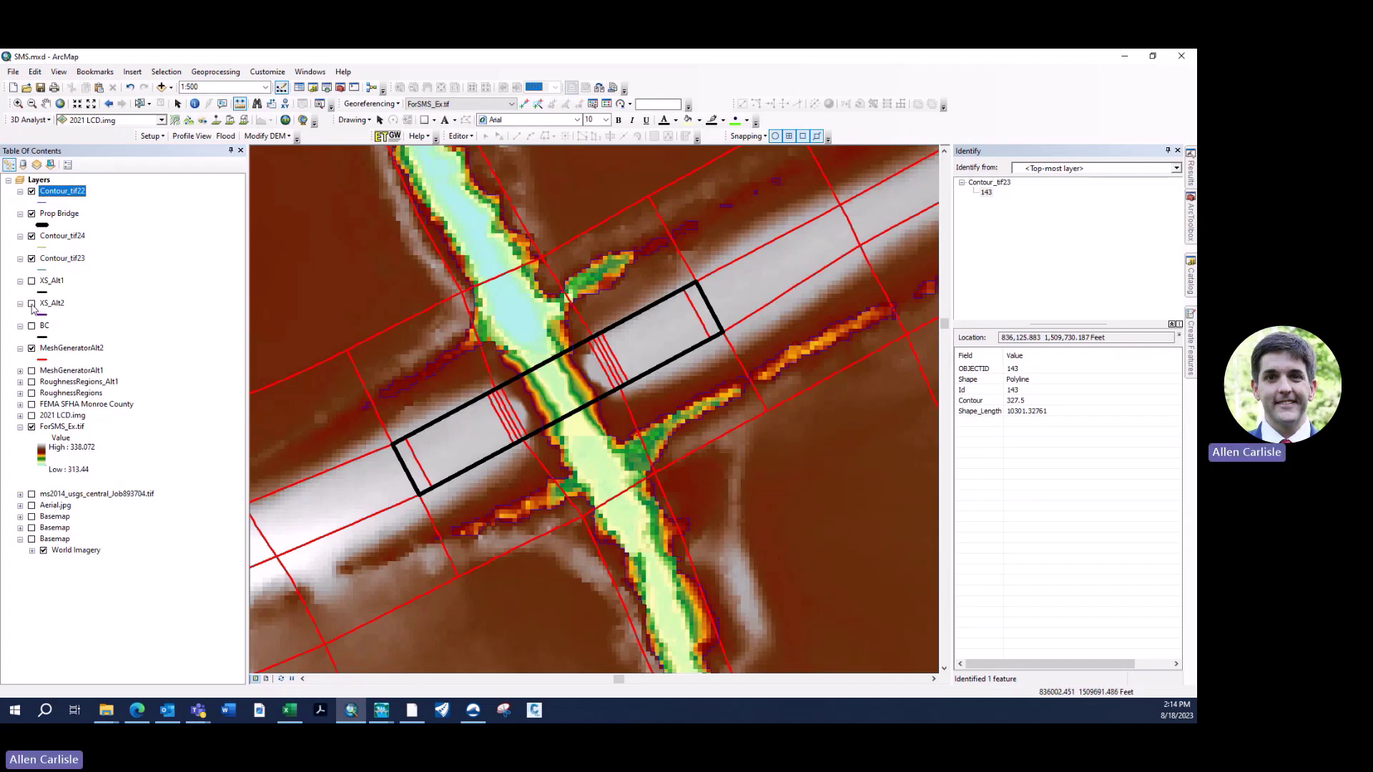
Turn on XS_Alt2 drawn as orange width-4 lines and hide the Prop Bridge layer
left_click(32, 303)
left_click(44, 314)
left_click(681, 359)
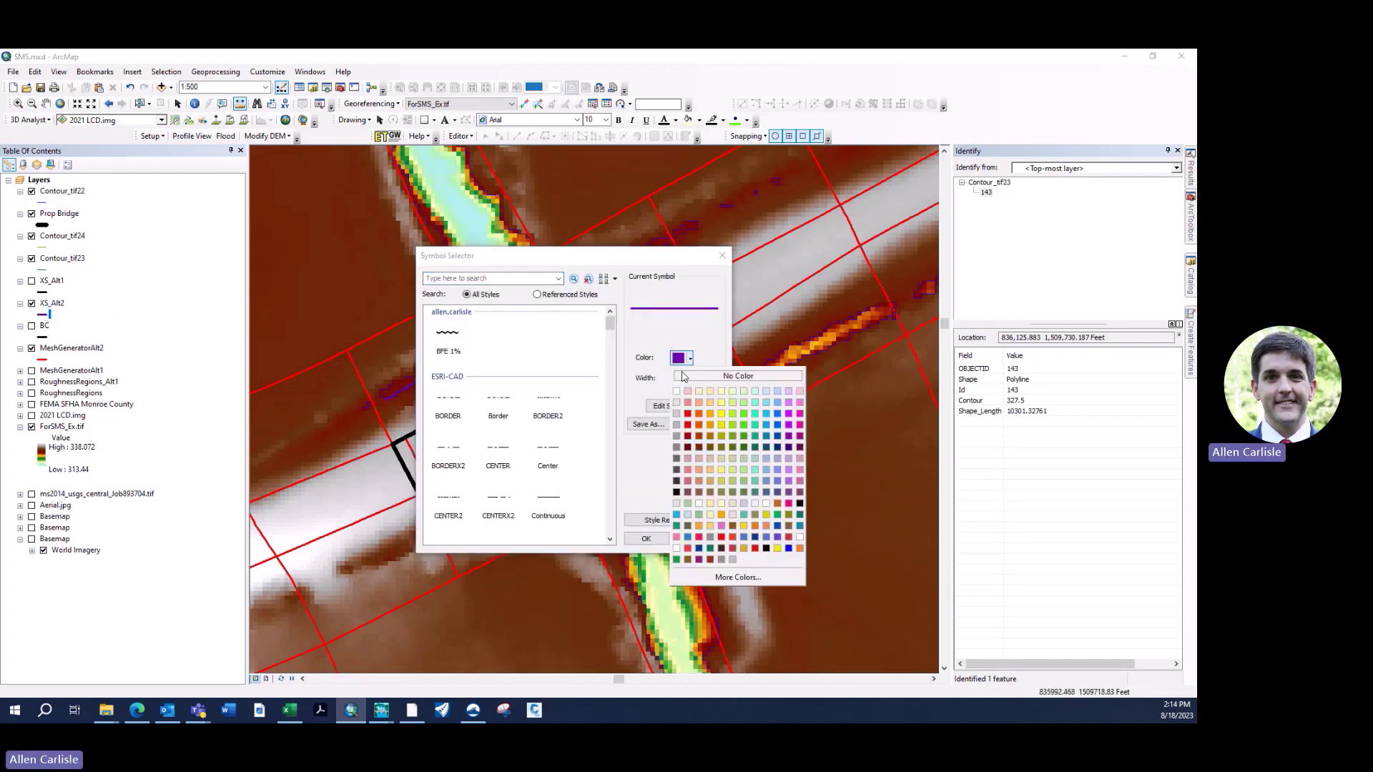
left_click(713, 419)
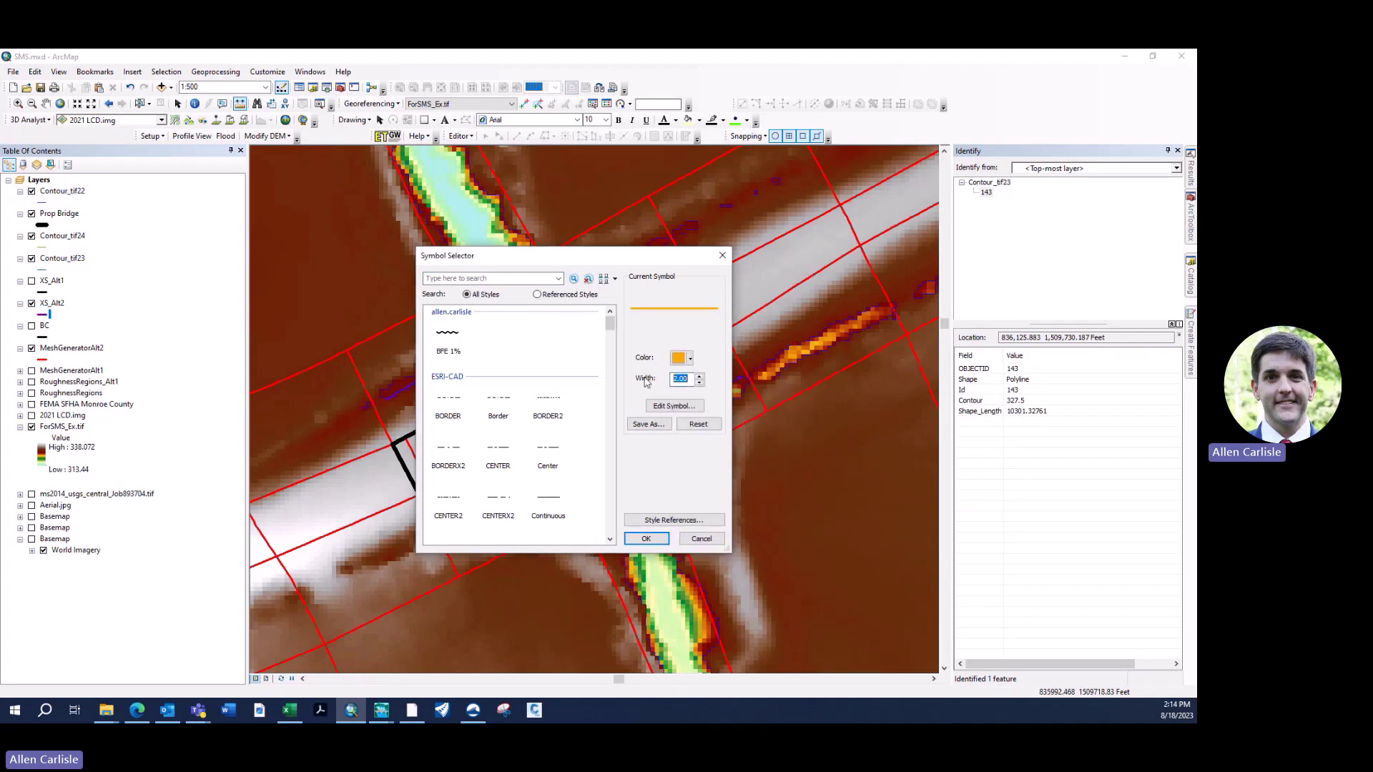
type("4")
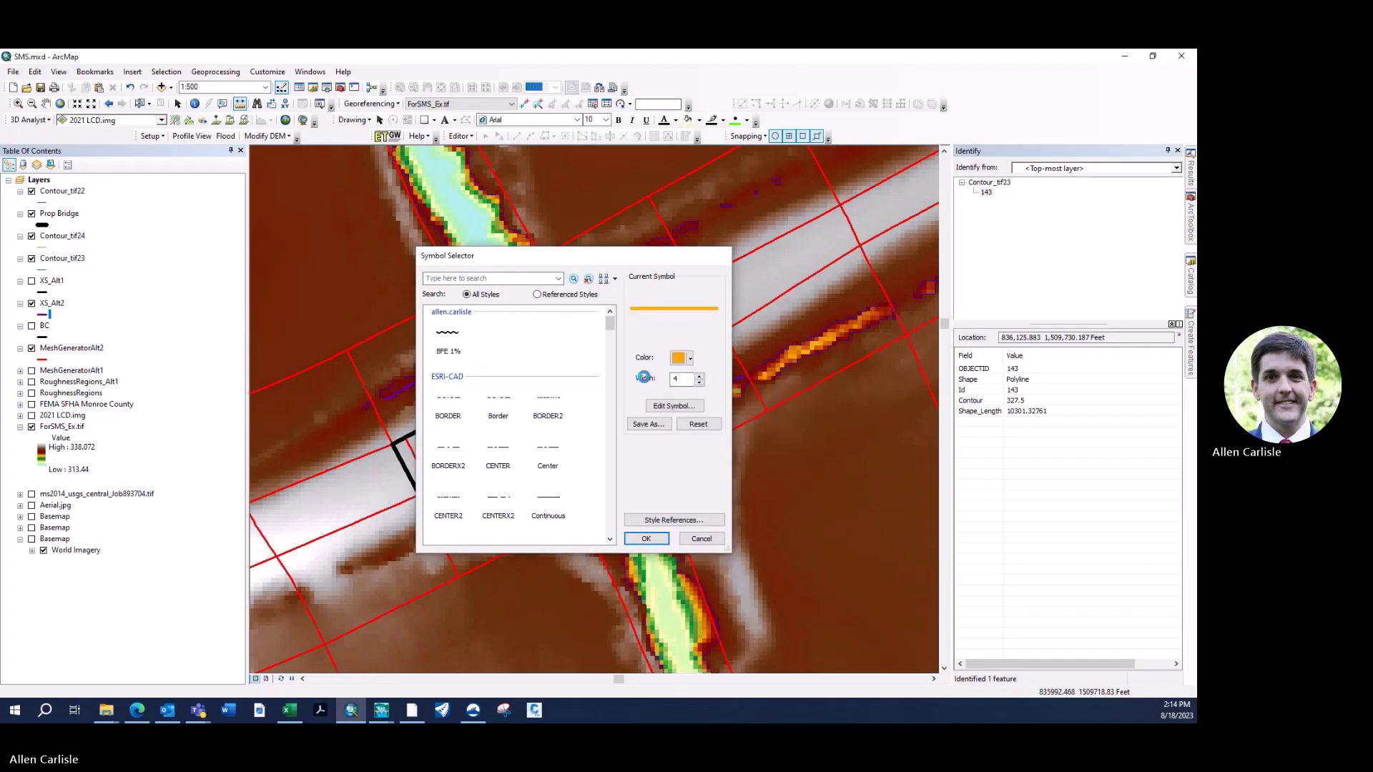
key("Return")
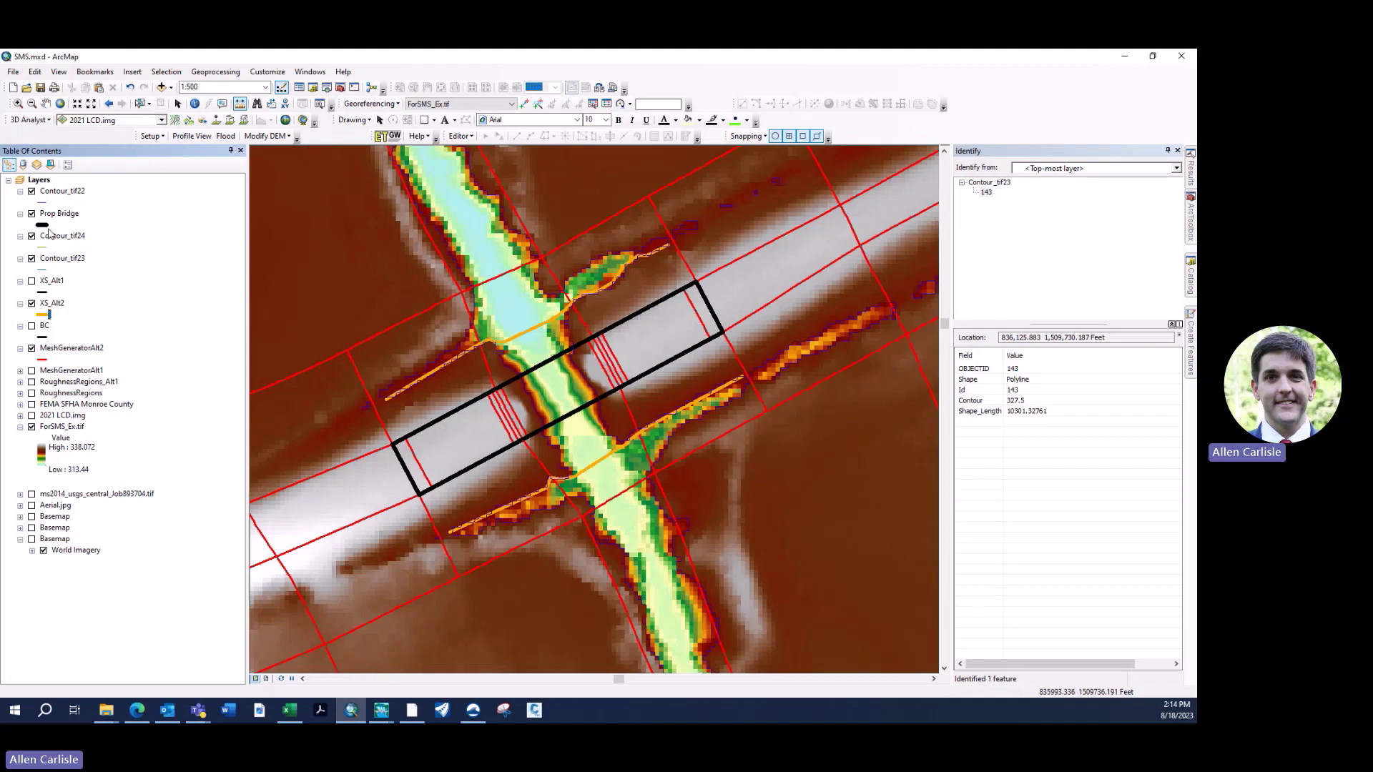
left_click(33, 214)
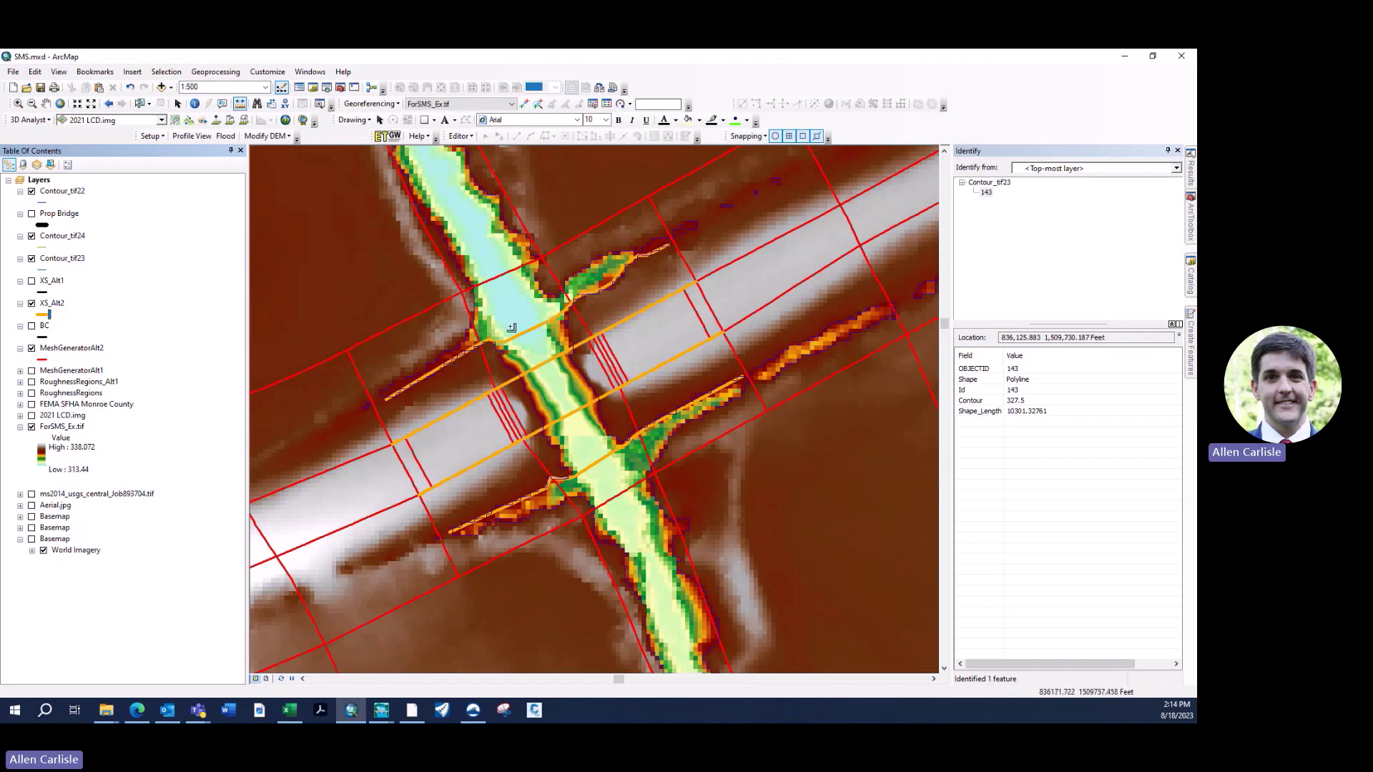
left_click(460, 136)
left_click(487, 150)
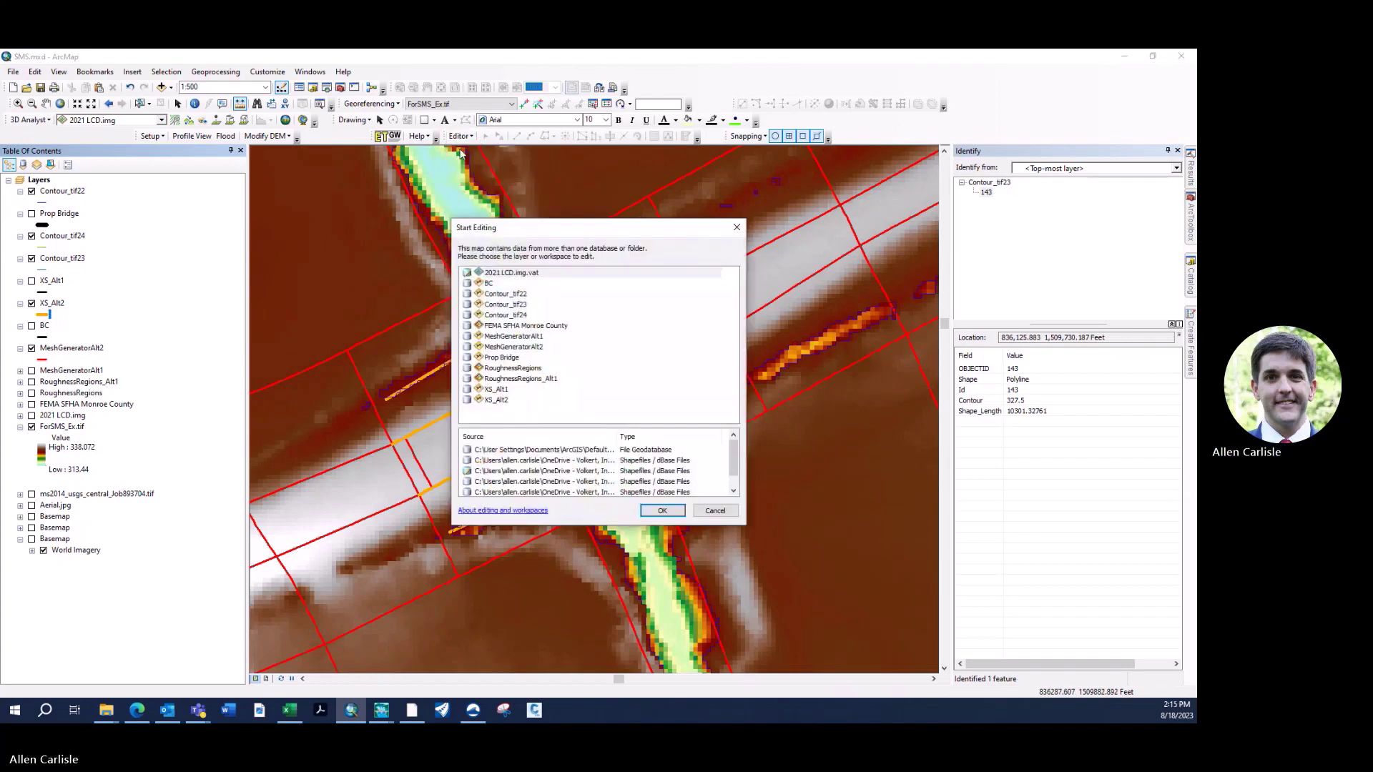
double_click(501, 399)
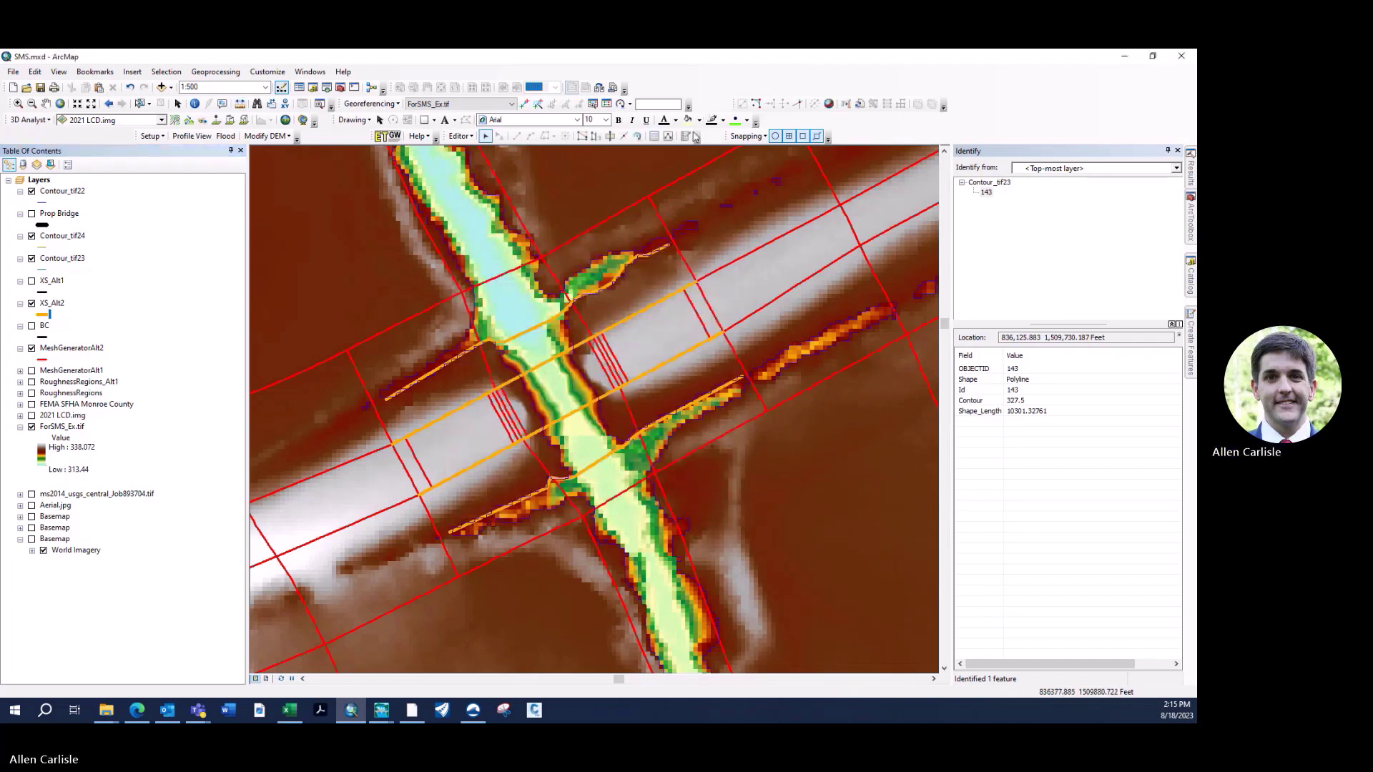
left_click(686, 136)
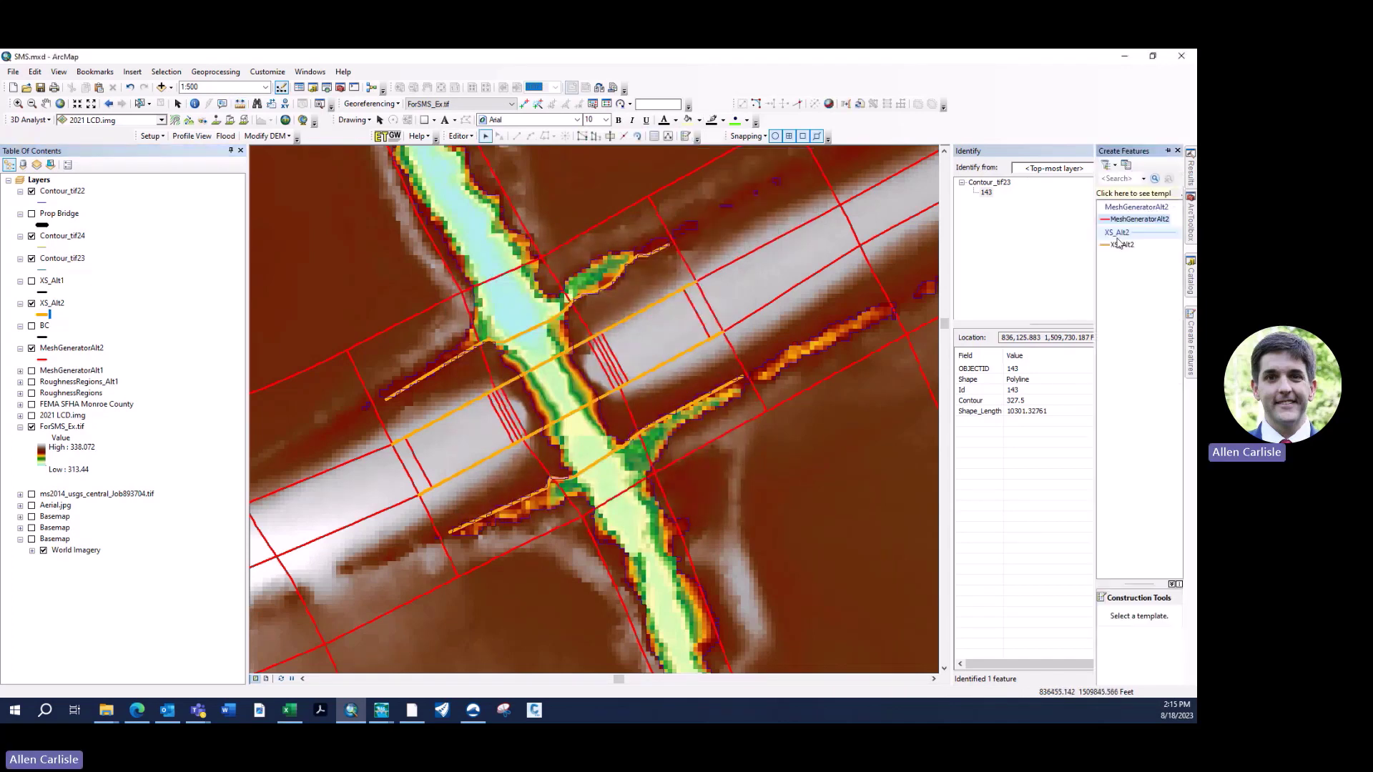
left_click(1120, 244)
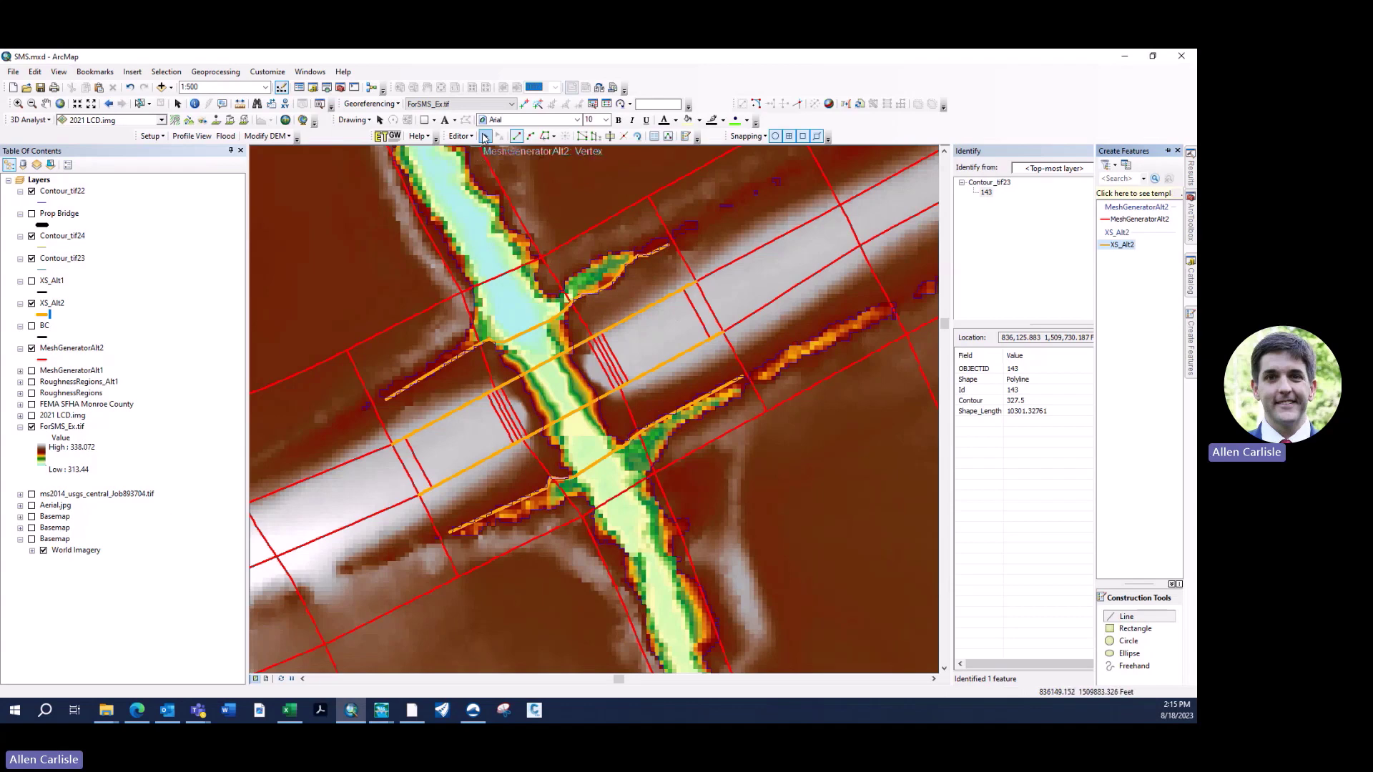
left_click(460, 136)
left_click(471, 164)
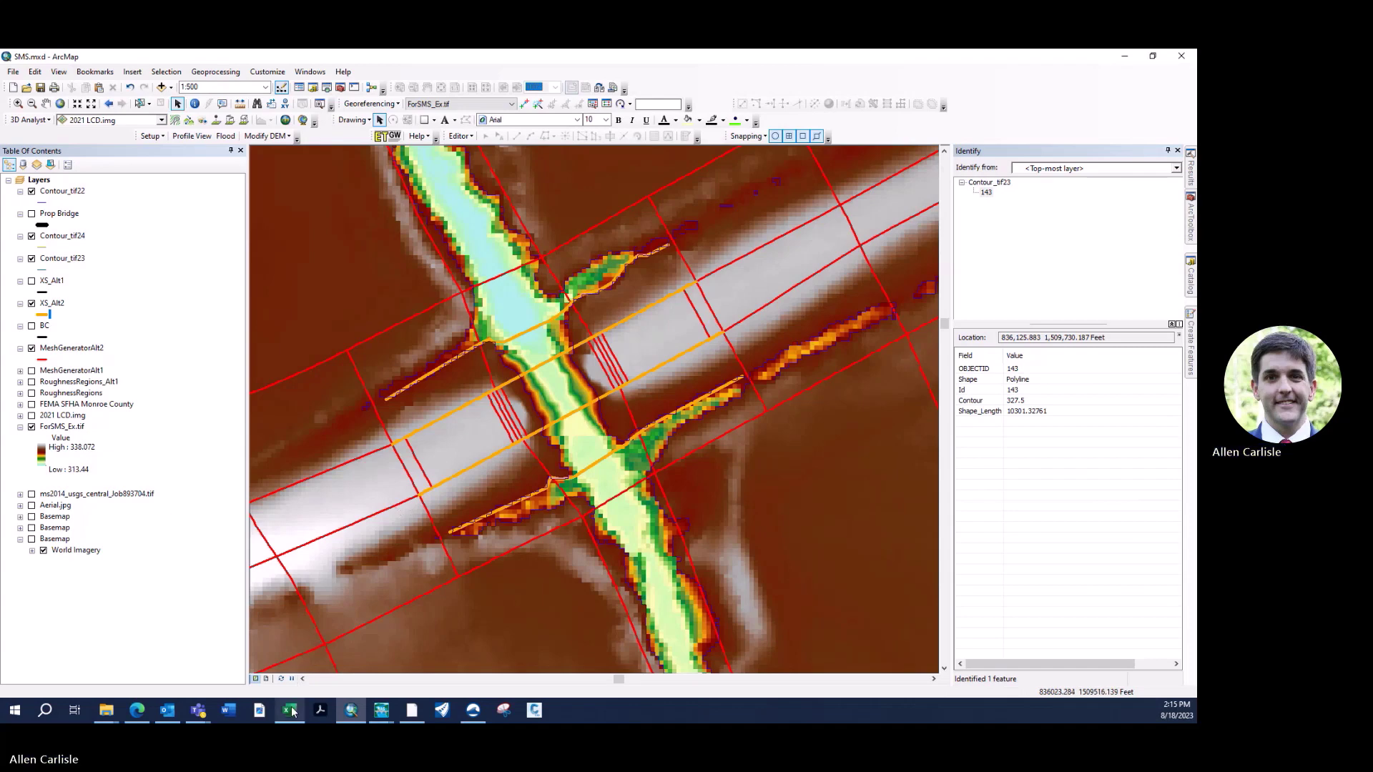
Switch to SMS Calcs.xlsx and review the Channel At Bridge station-elevation table and chart
mouse_move(291, 699)
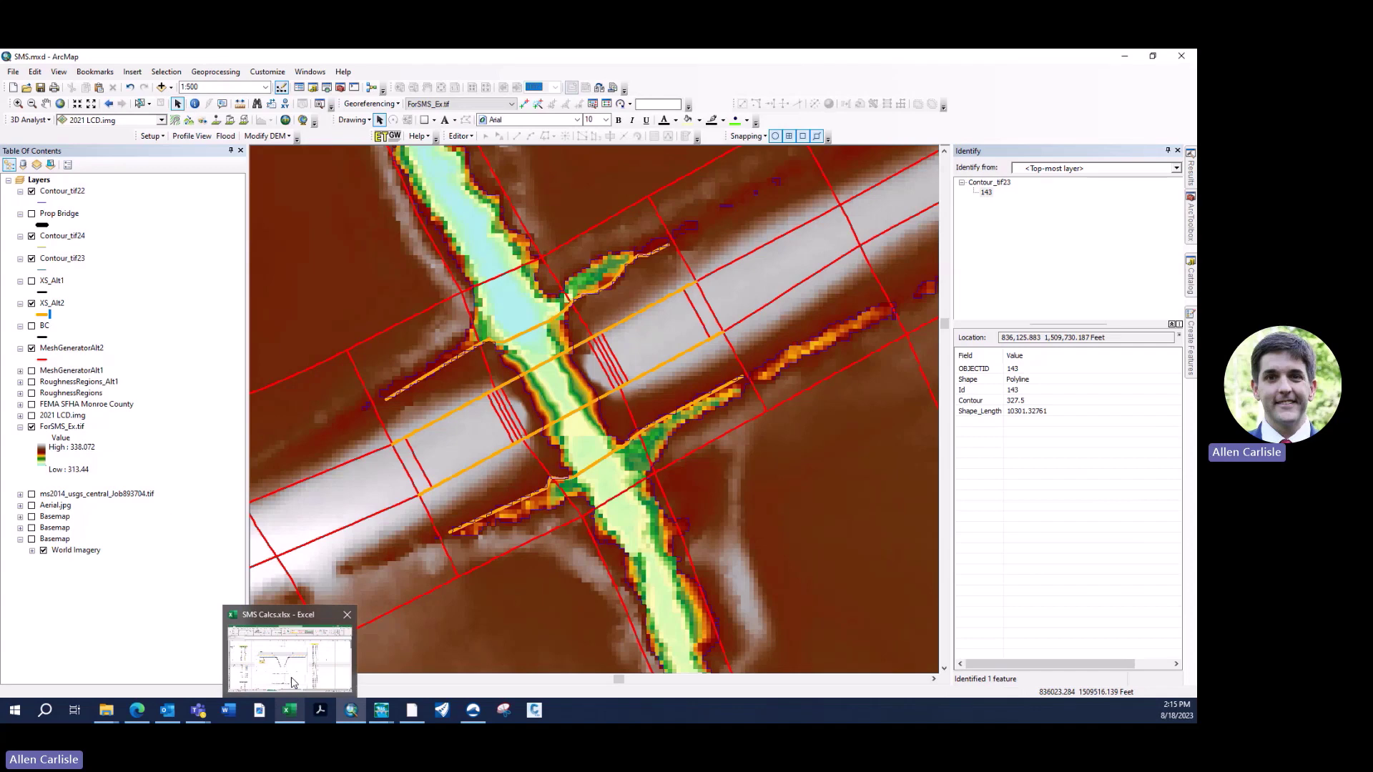
left_click(292, 683)
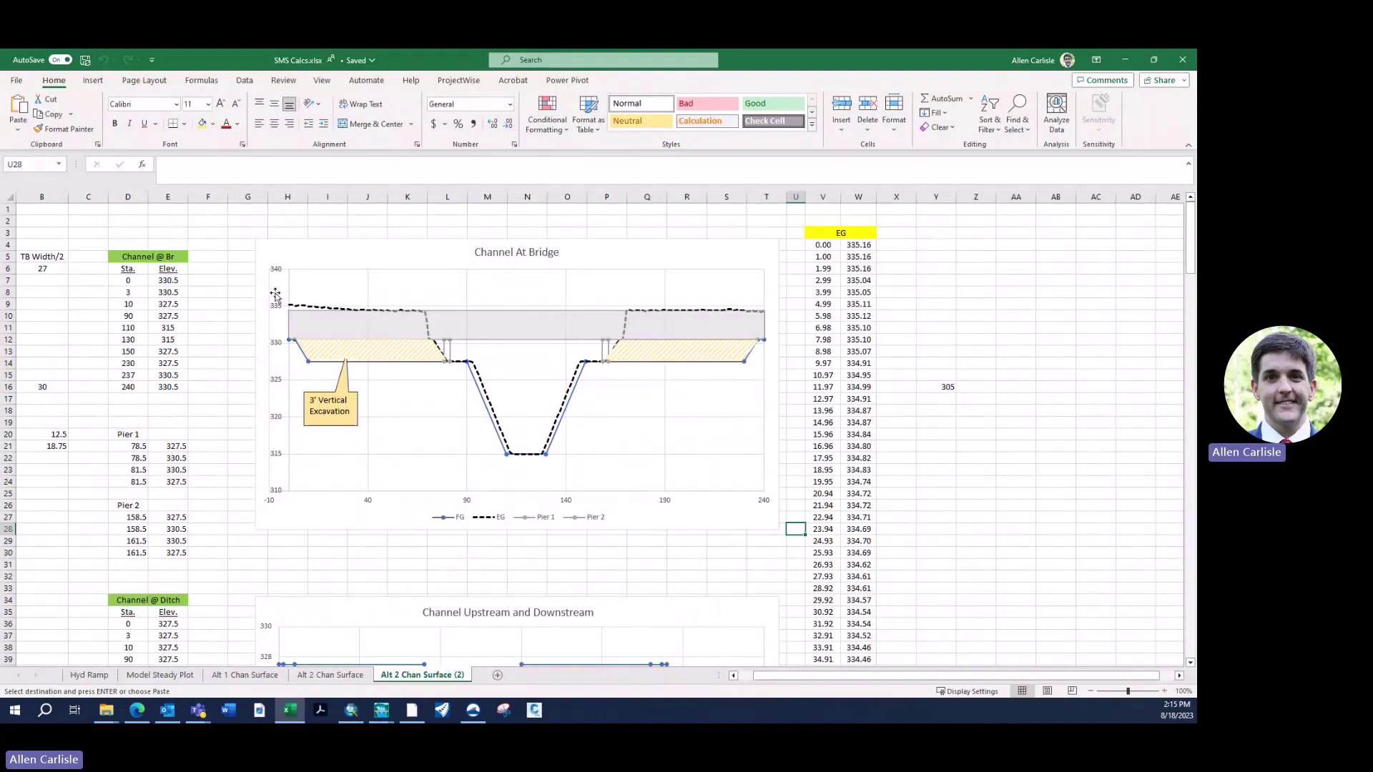
scroll(276, 297, "down", 1)
scroll(329, 292, "up", 1)
left_click(831, 236)
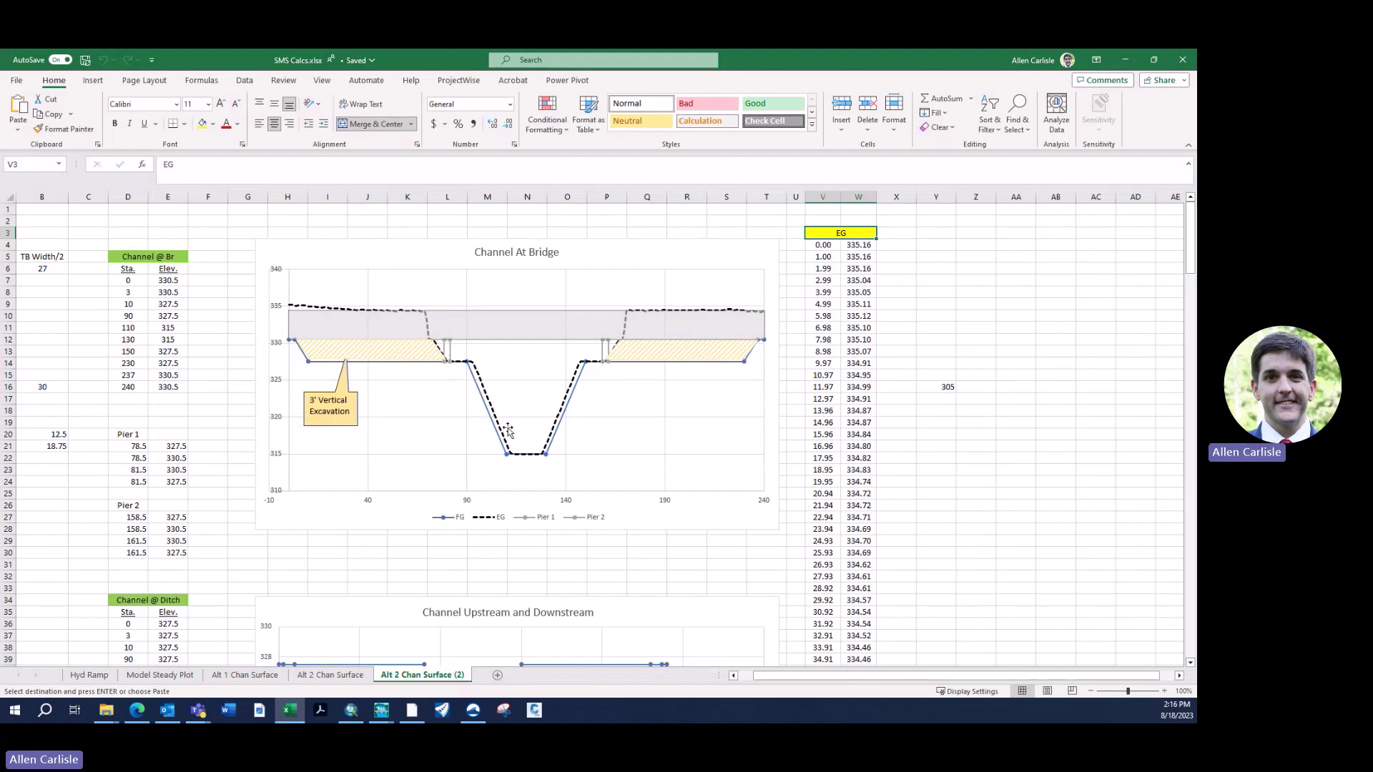
mouse_move(500, 434)
left_click(143, 286)
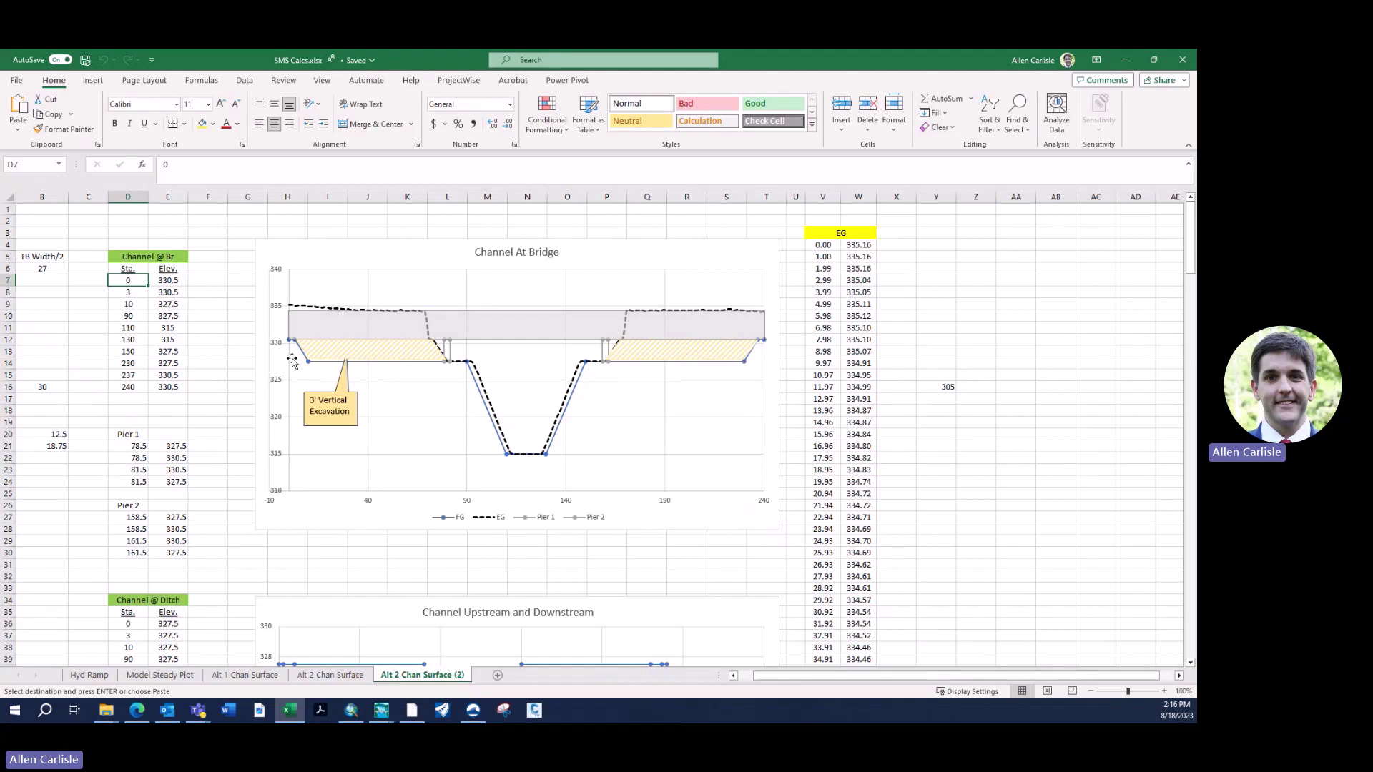
Bring the HEC-RAS 6.2 Bellefontaine project and Steady Flow Analysis windows in front of Excel
mouse_move(292, 345)
mouse_move(310, 368)
scroll(469, 361, "down", 1)
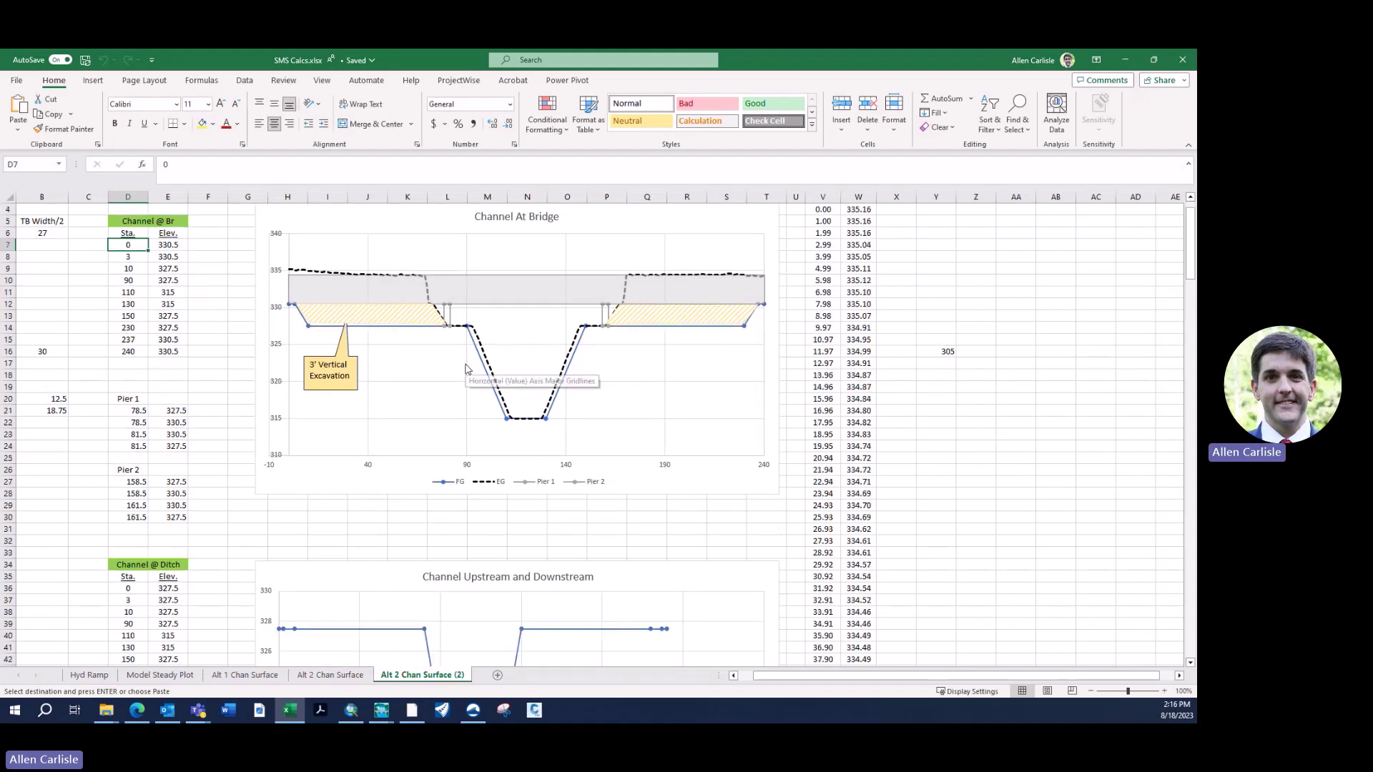
scroll(465, 368, "down", 1)
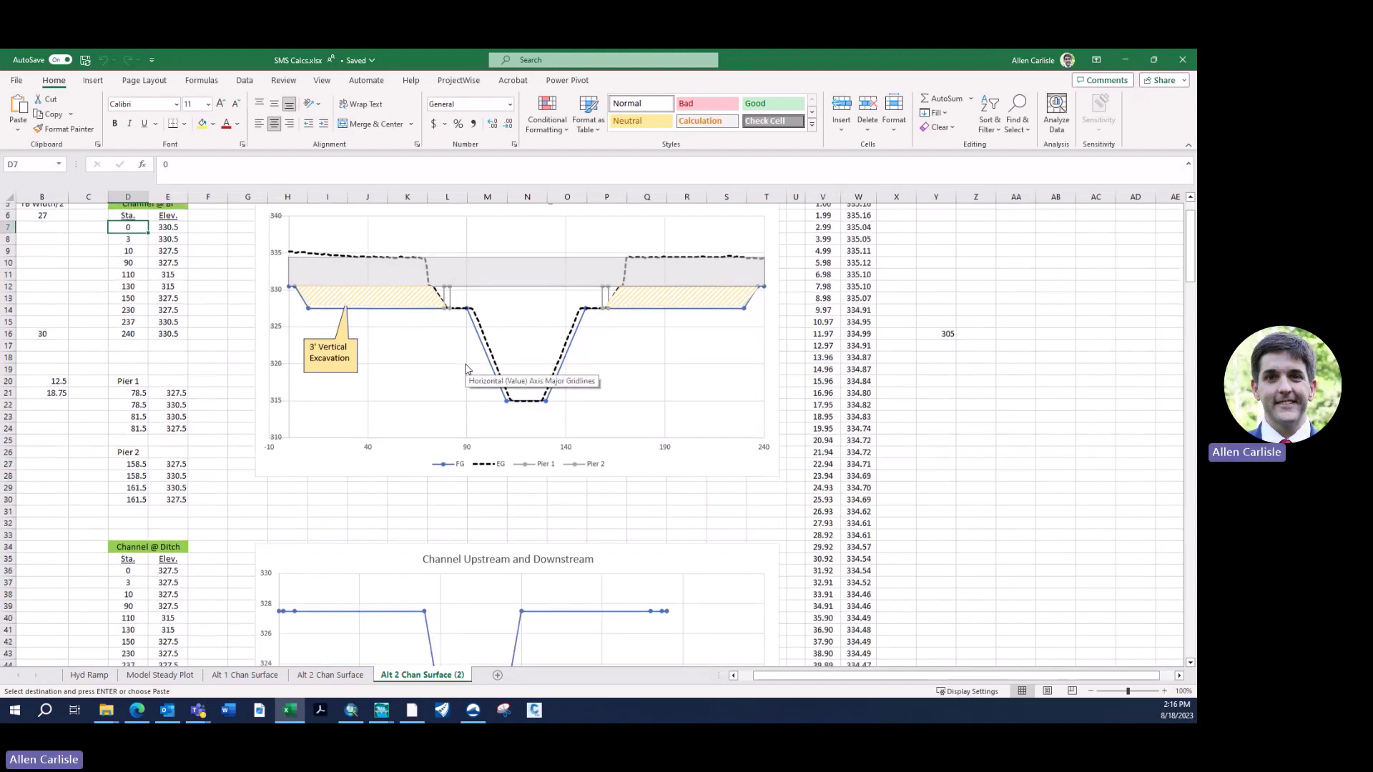
scroll(466, 369, "down", 1)
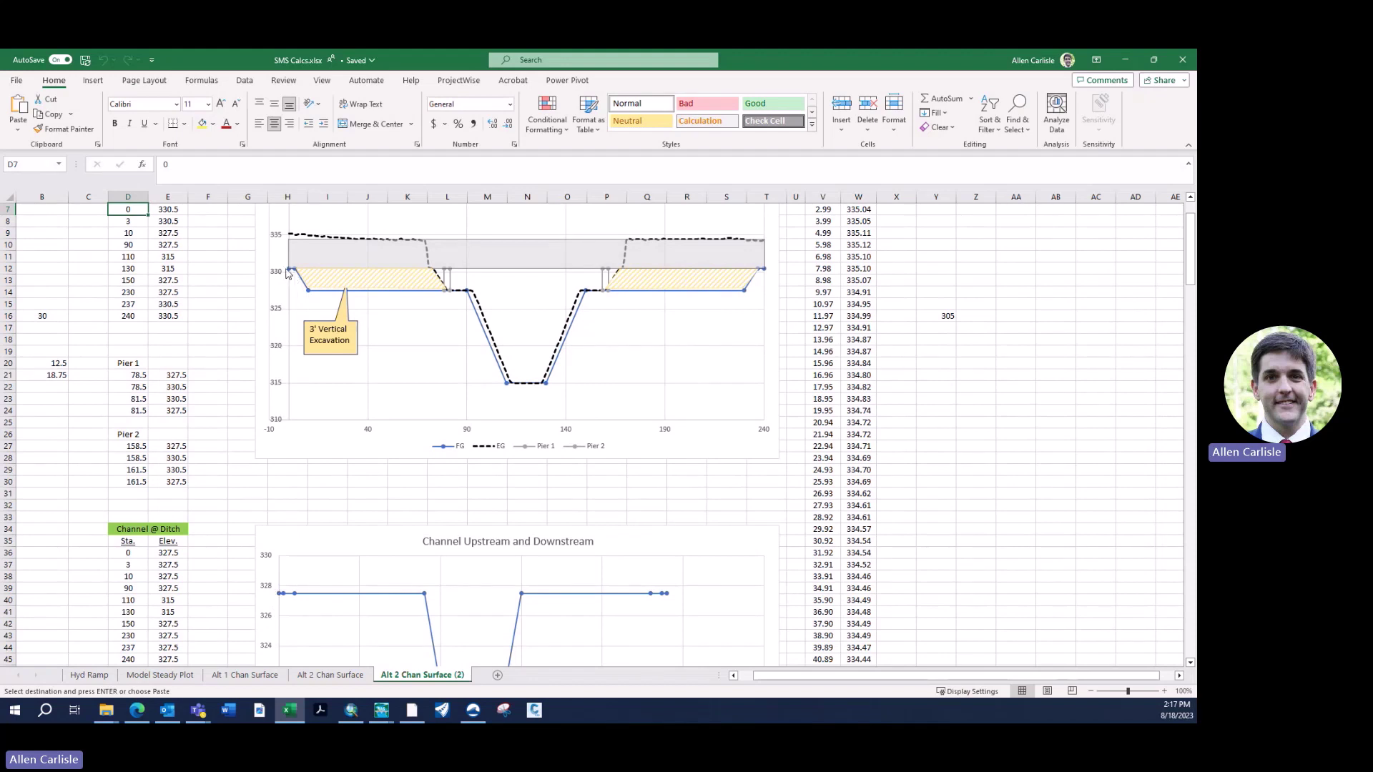
mouse_move(288, 272)
scroll(393, 364, "down", 1)
scroll(393, 363, "up", 1)
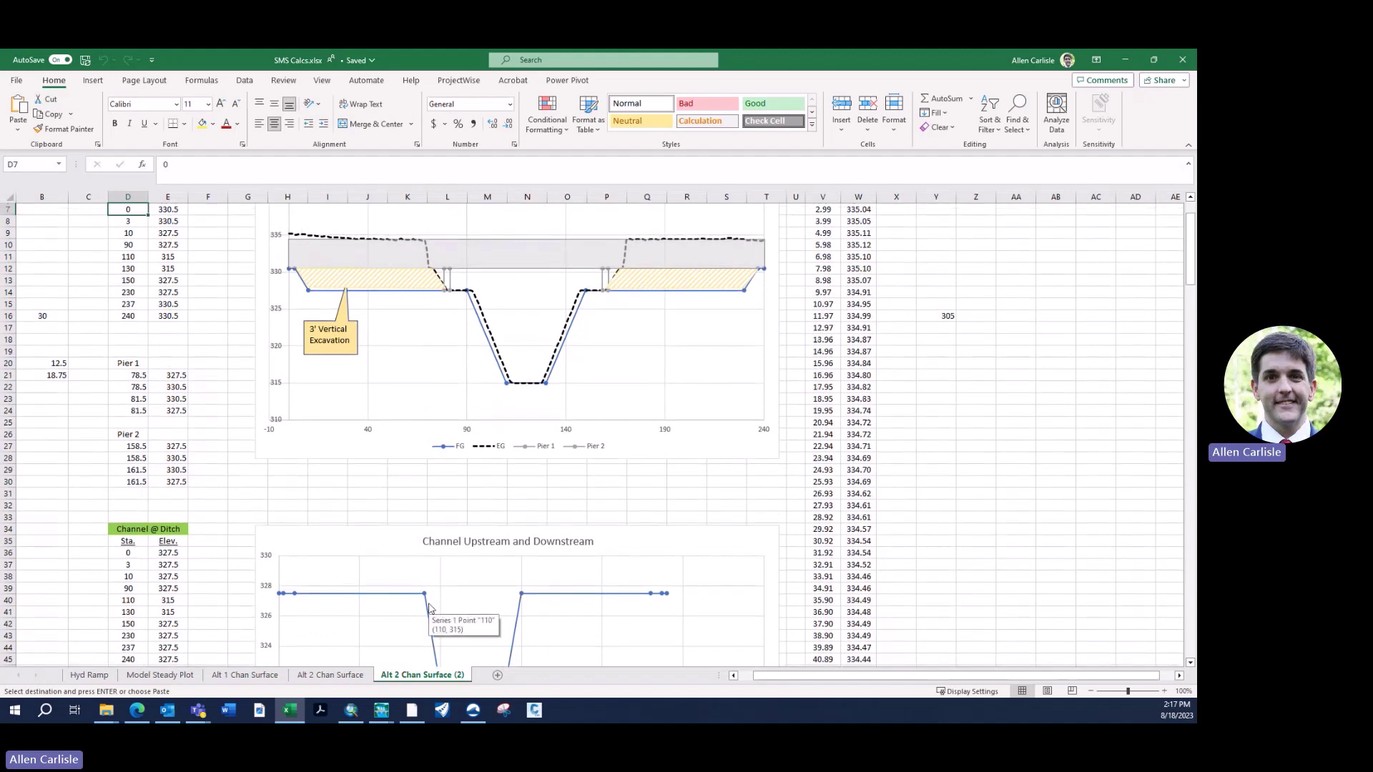
left_click(378, 709)
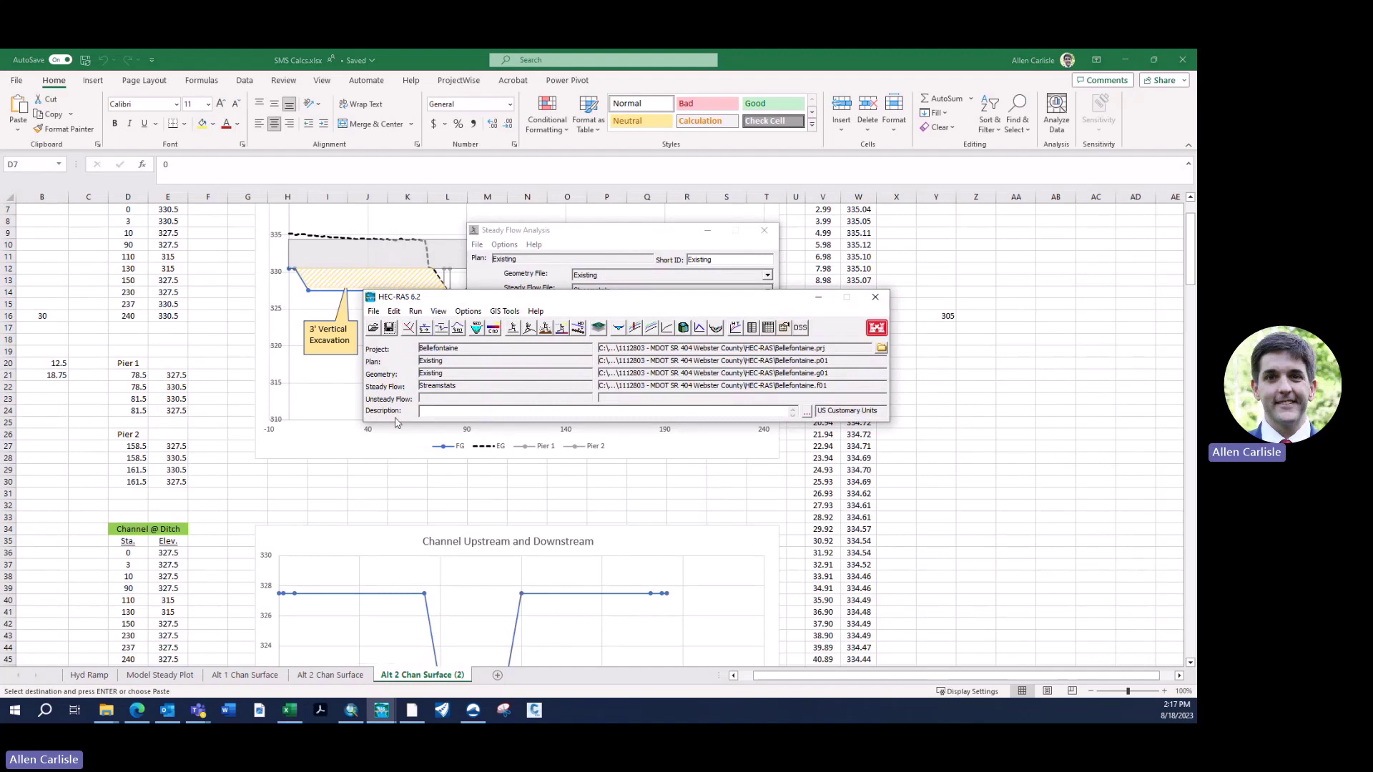
Open the Existing geometry's river schematic with Reach 1 cross sections and the SR 404 bridge
left_click(408, 328)
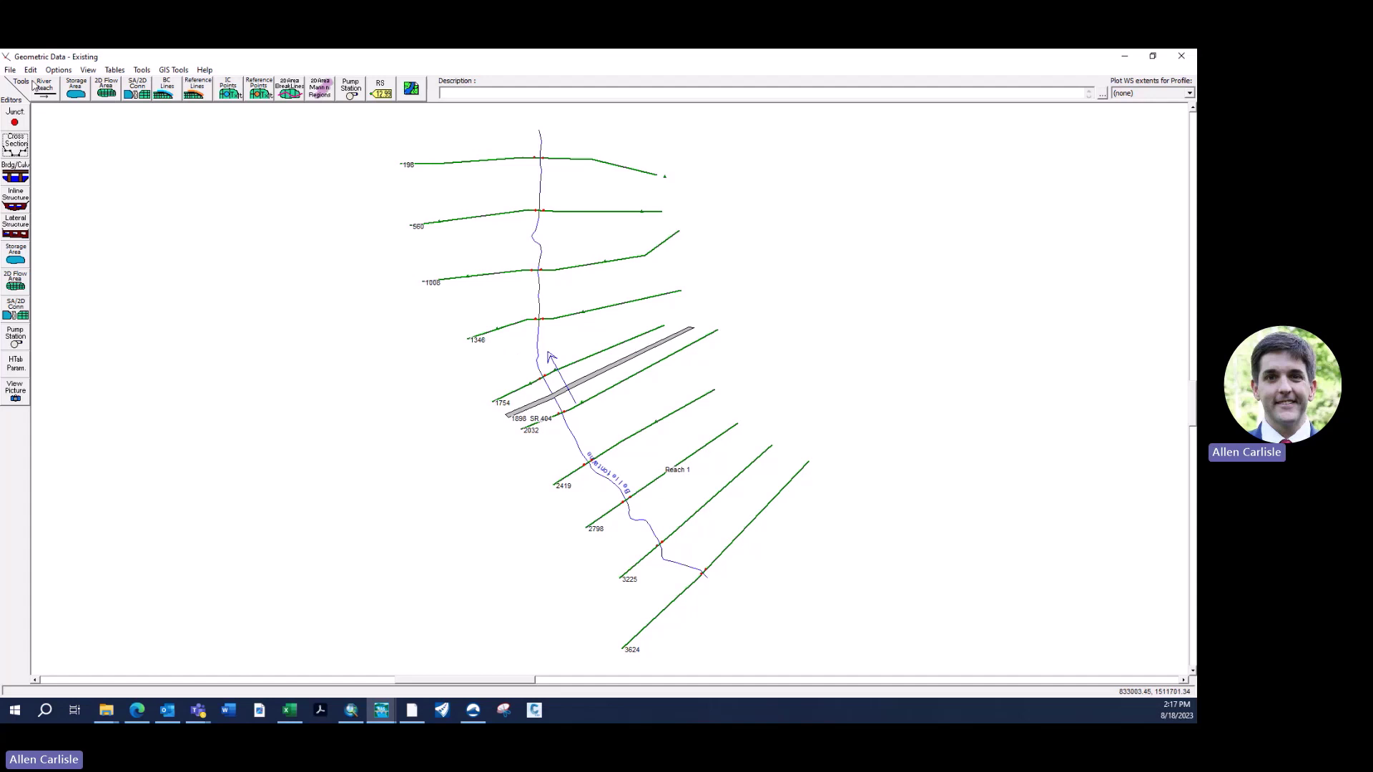
Save the geometry as Surface_Alt3, overwriting the existing one, and close the geometry editor
left_click(10, 70)
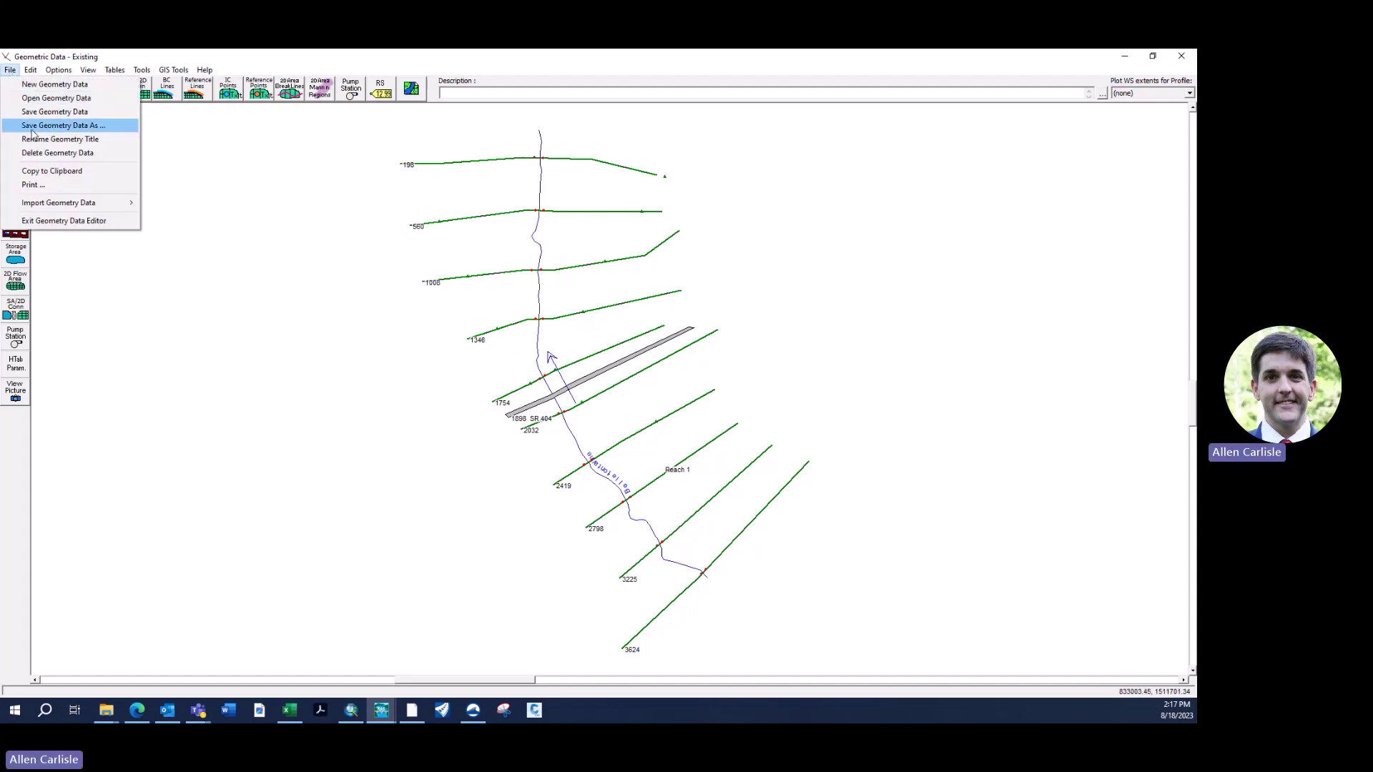
left_click(31, 128)
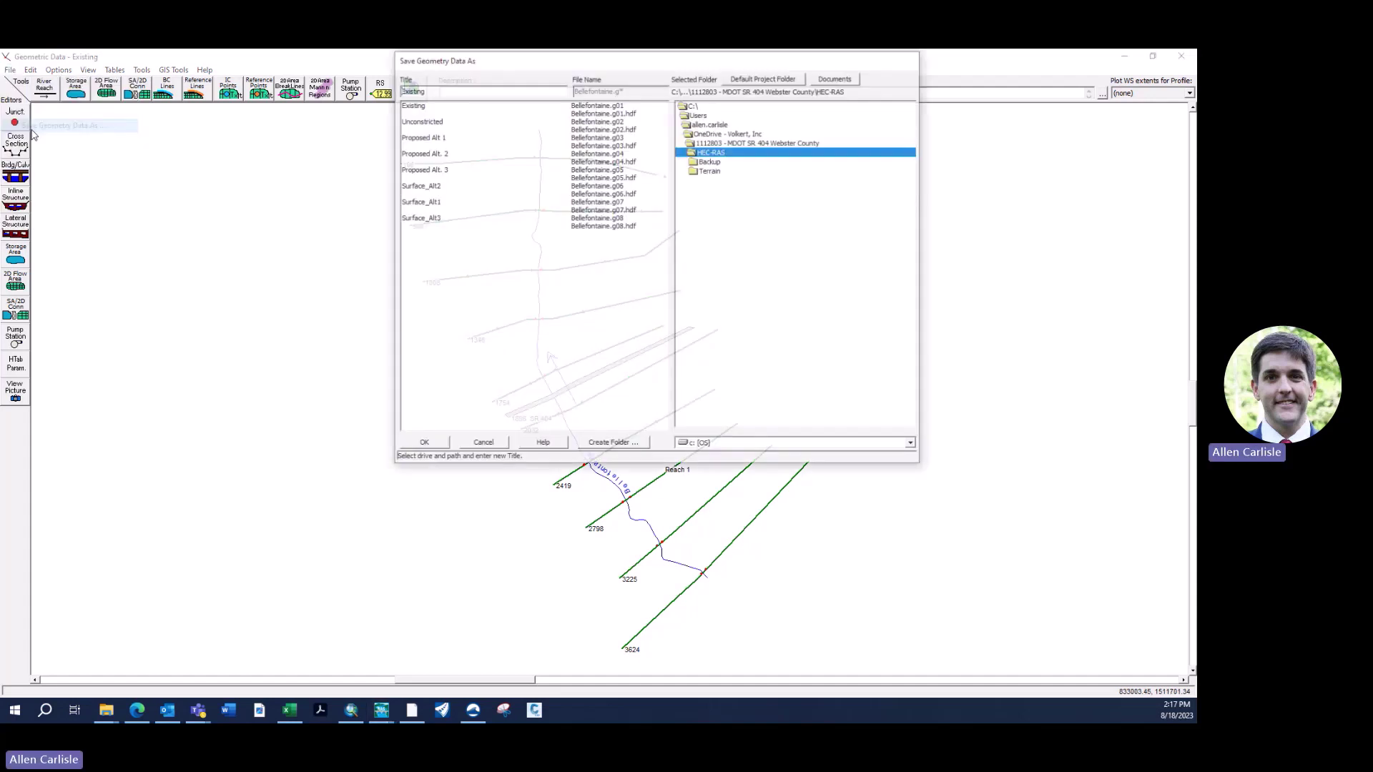
left_click(451, 217)
left_click(432, 445)
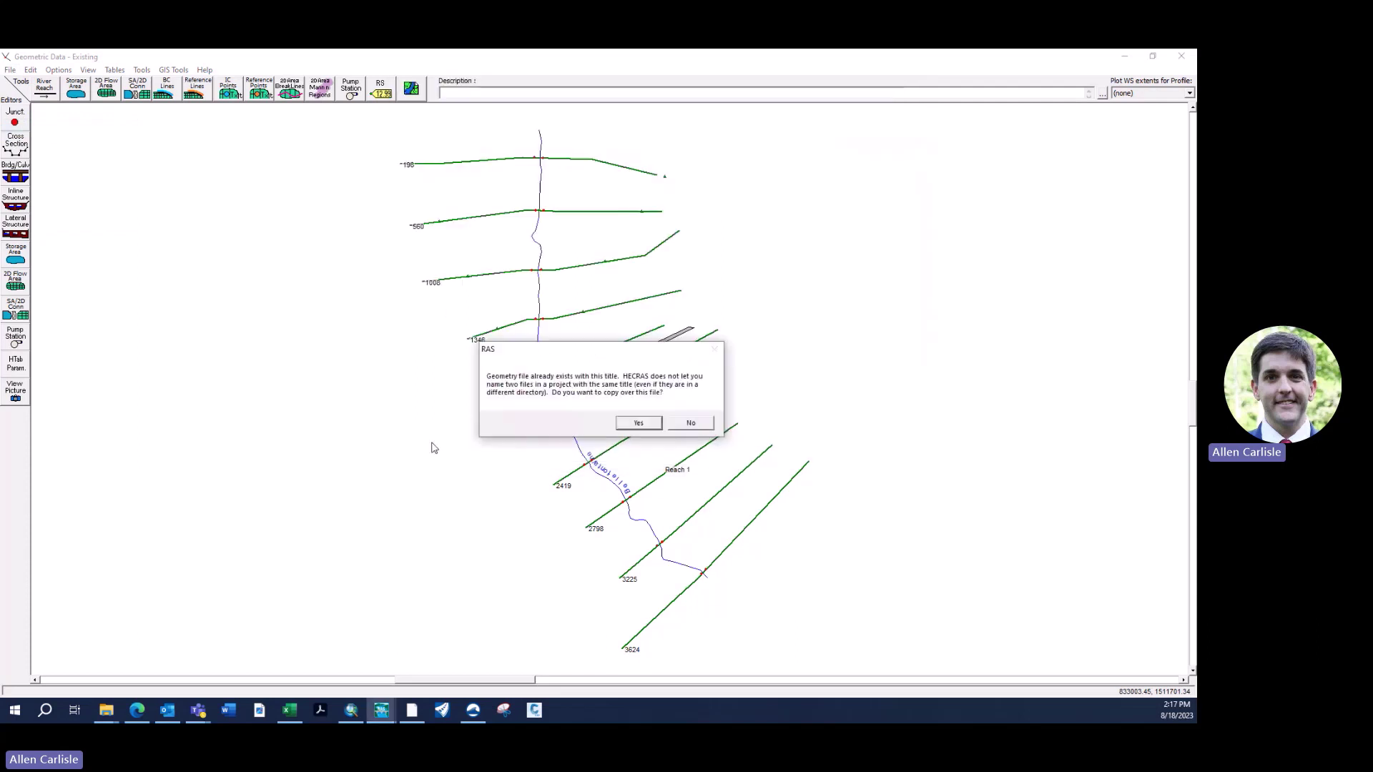
left_click(637, 422)
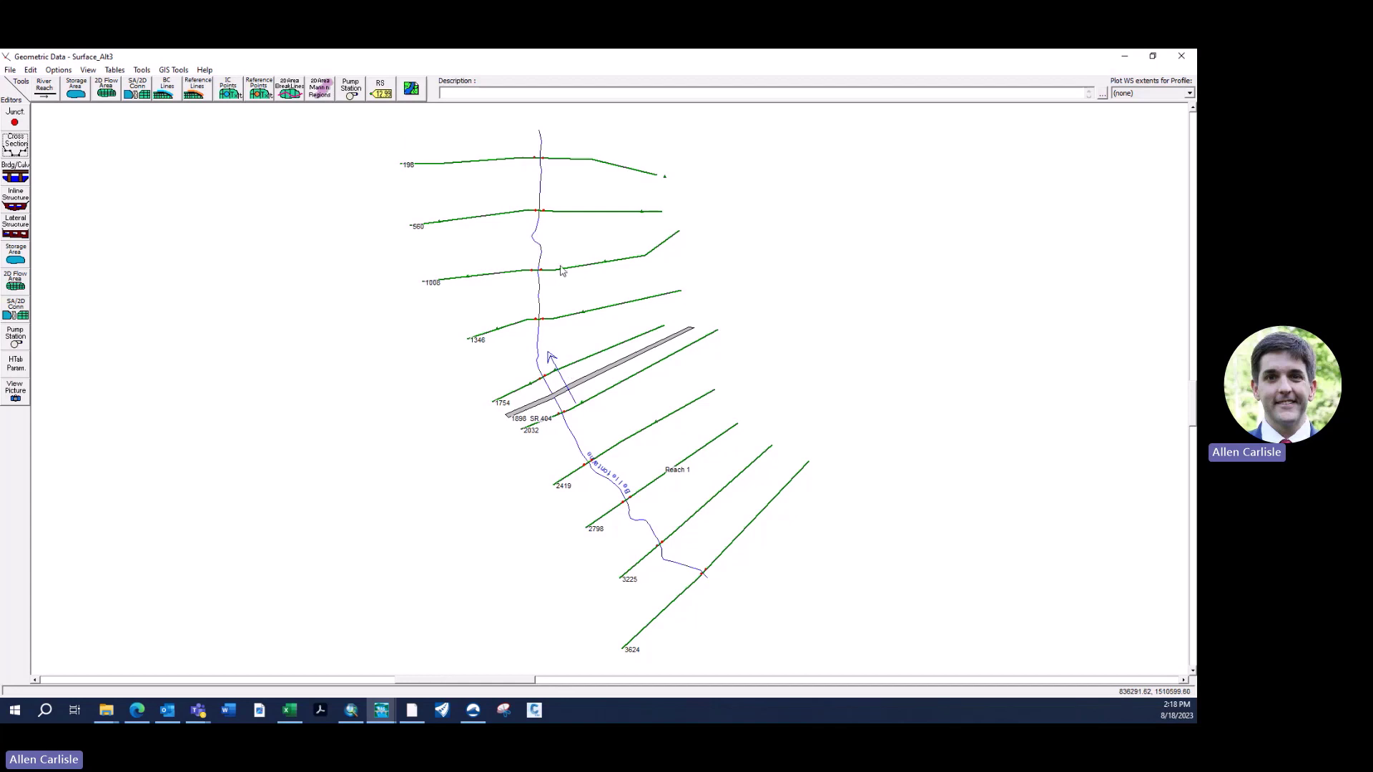
left_click(1180, 56)
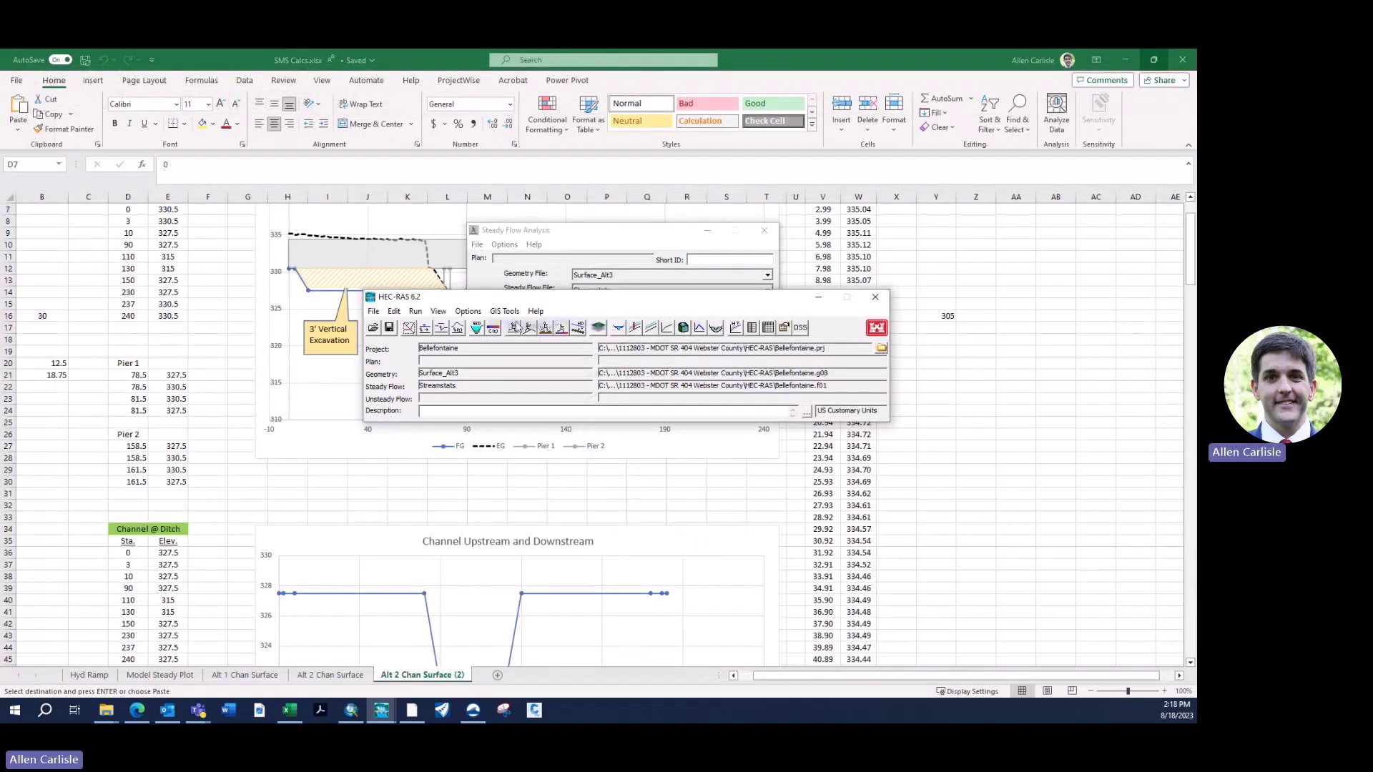
Open RAS Mapper, widen the map area, and start editing the Surface_Alt3 geometry
left_click(598, 327)
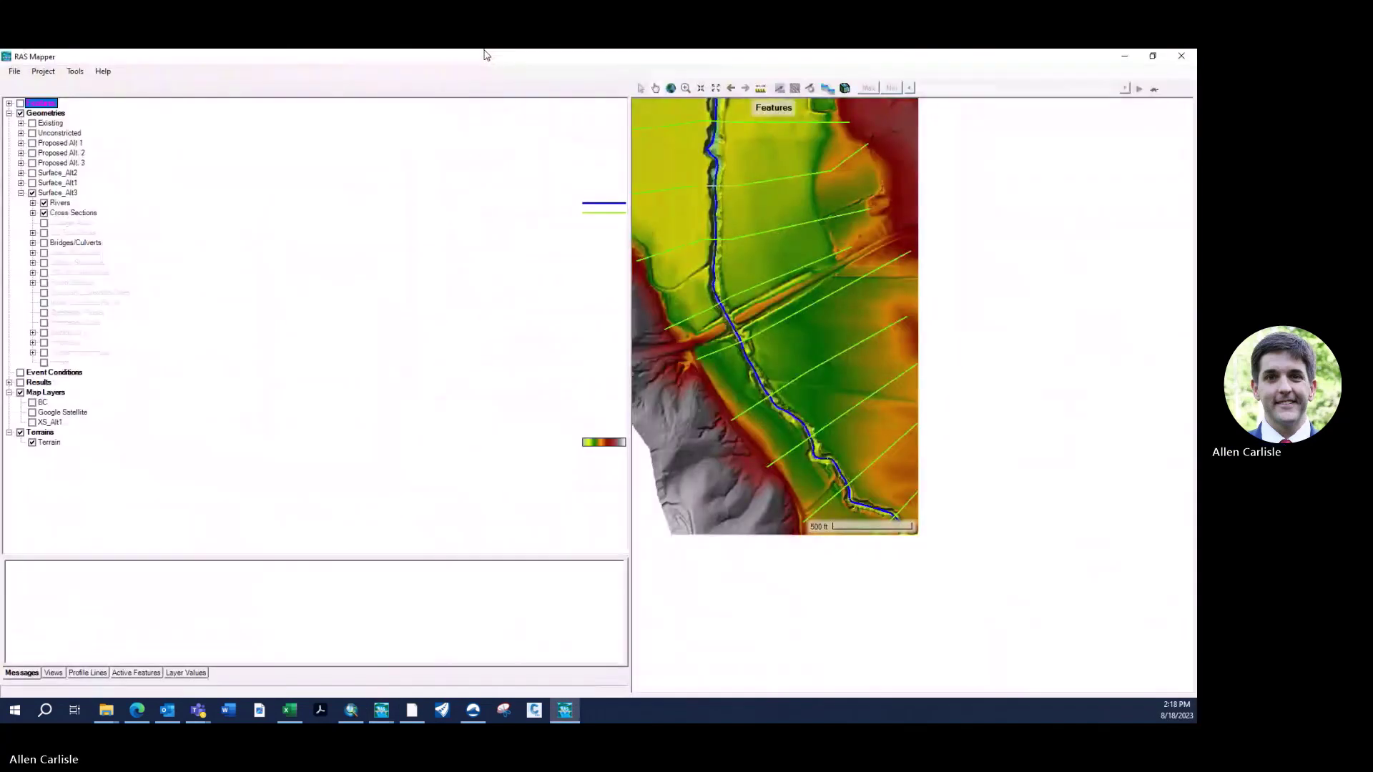
left_click_drag(628, 262, 228, 254)
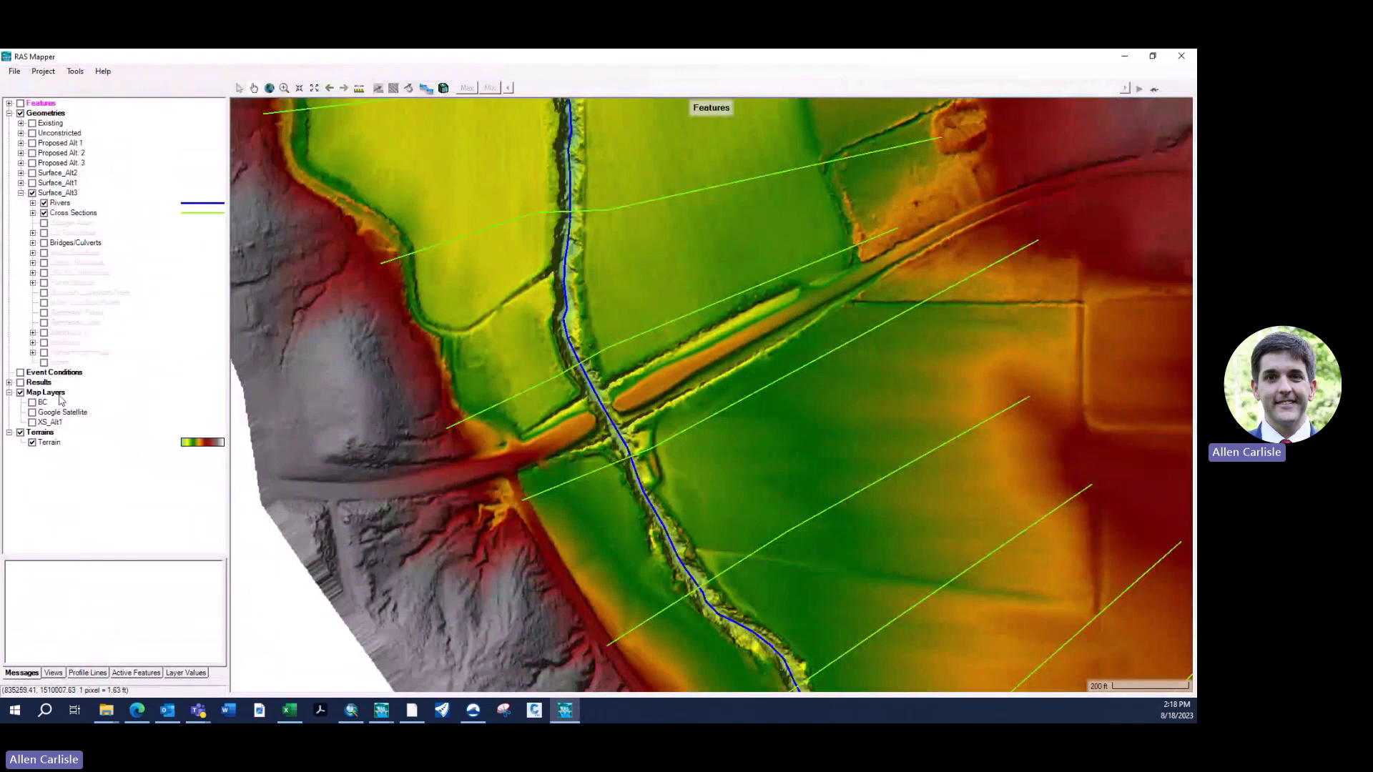
right_click(75, 218)
left_click(66, 203)
left_click(71, 194)
right_click(70, 196)
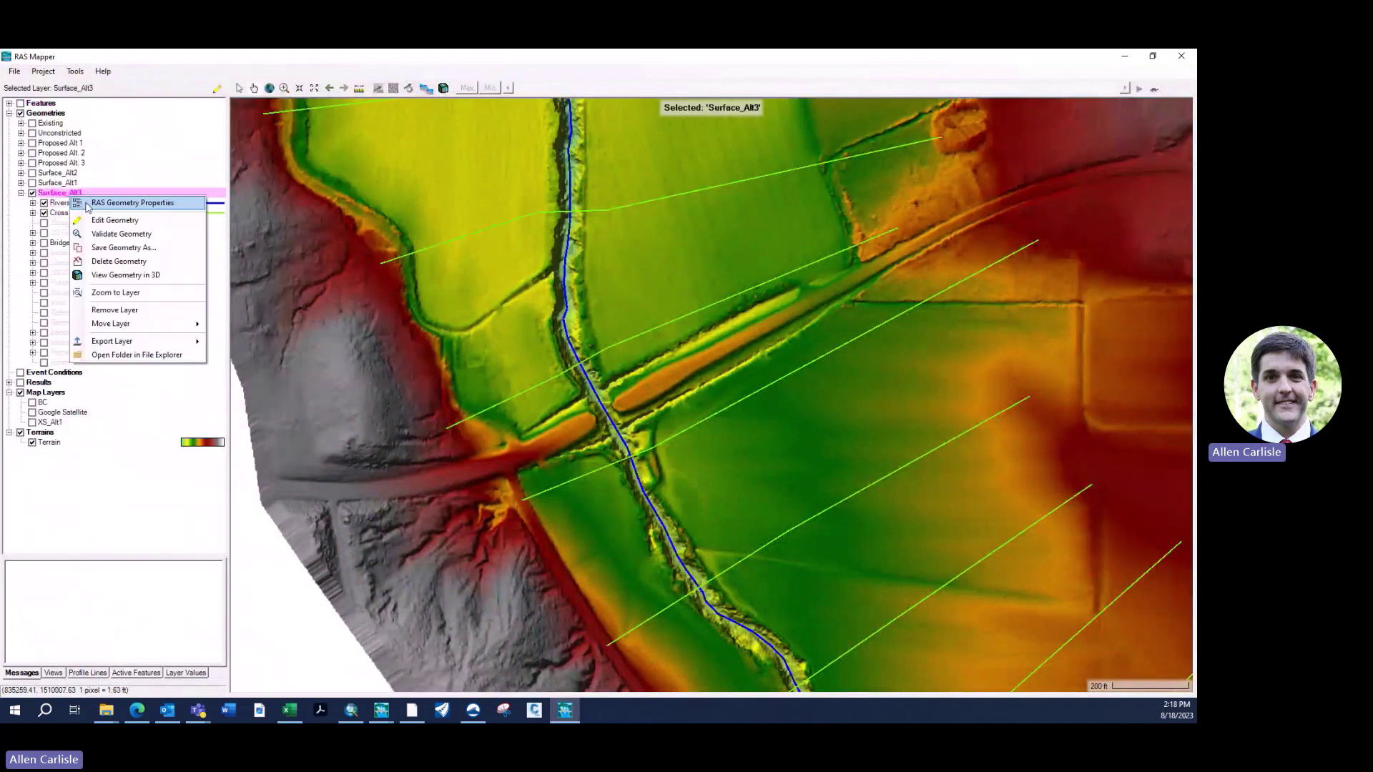
left_click(89, 204)
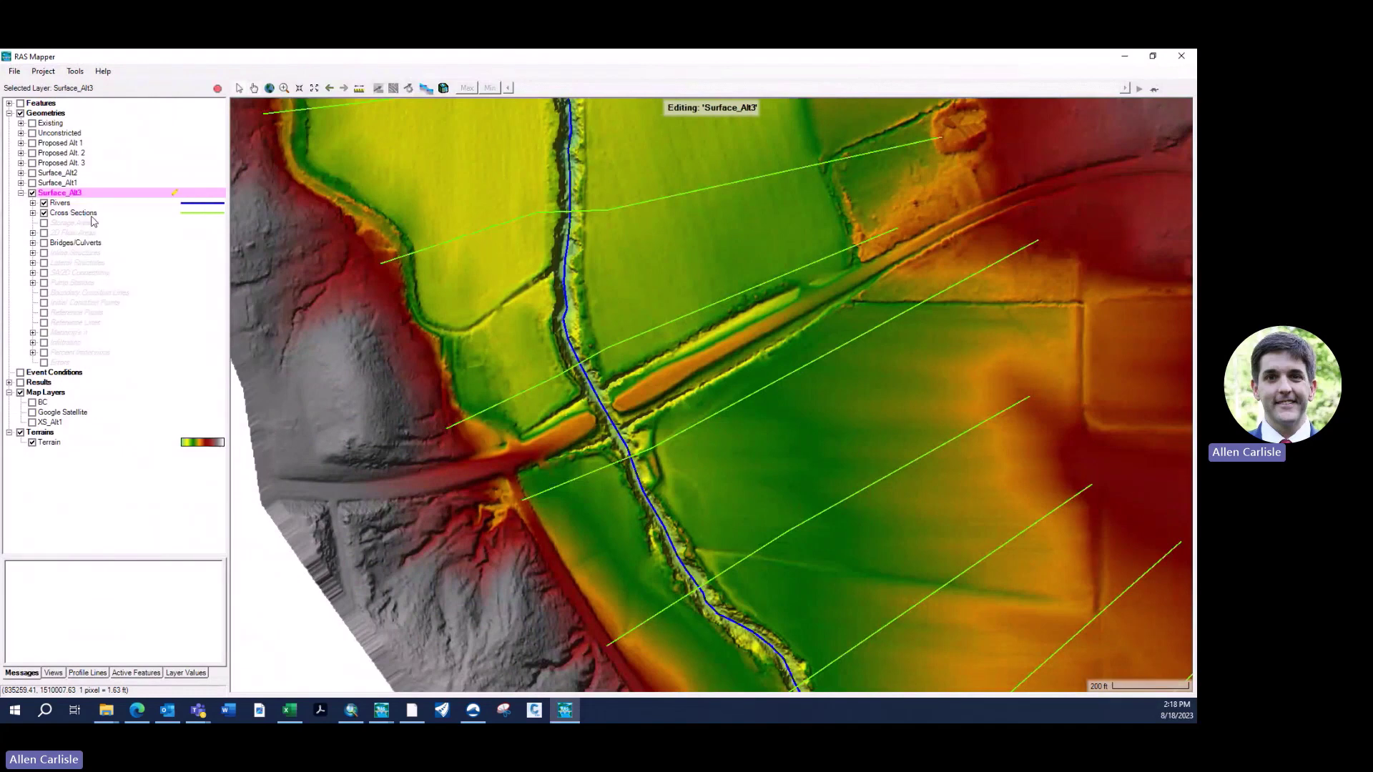
Start a shapefile import for Cross Sections and browse into the project's GIS Data\Shapefile folder
right_click(91, 215)
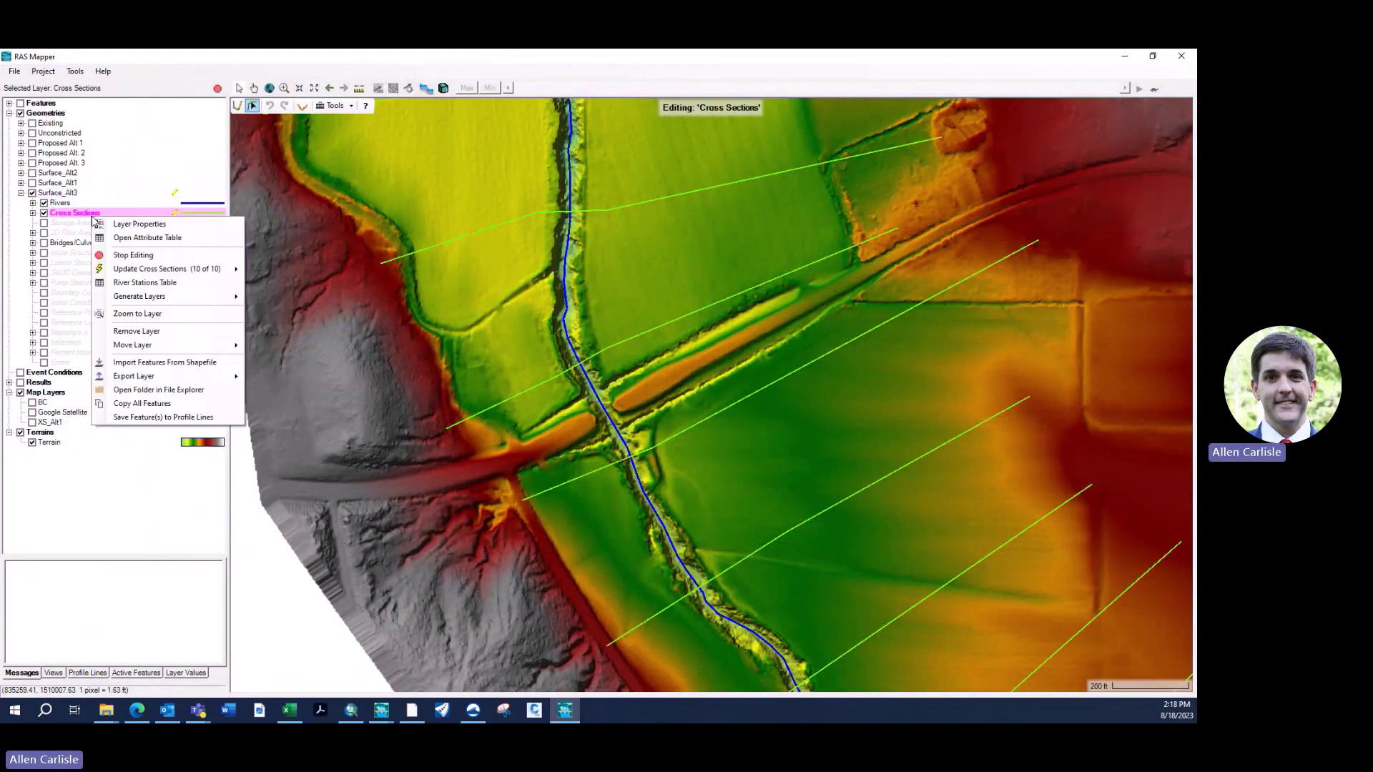
key("Escape")
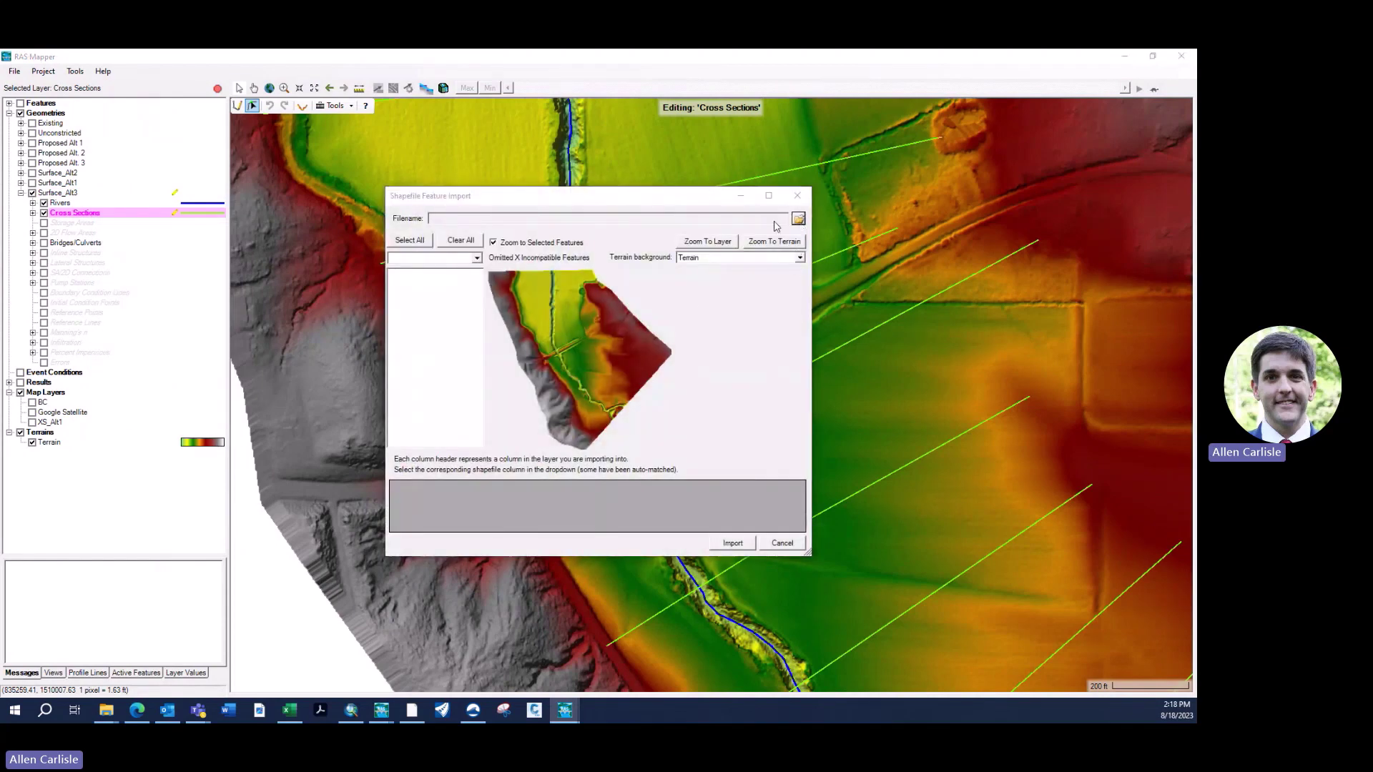
left_click(799, 219)
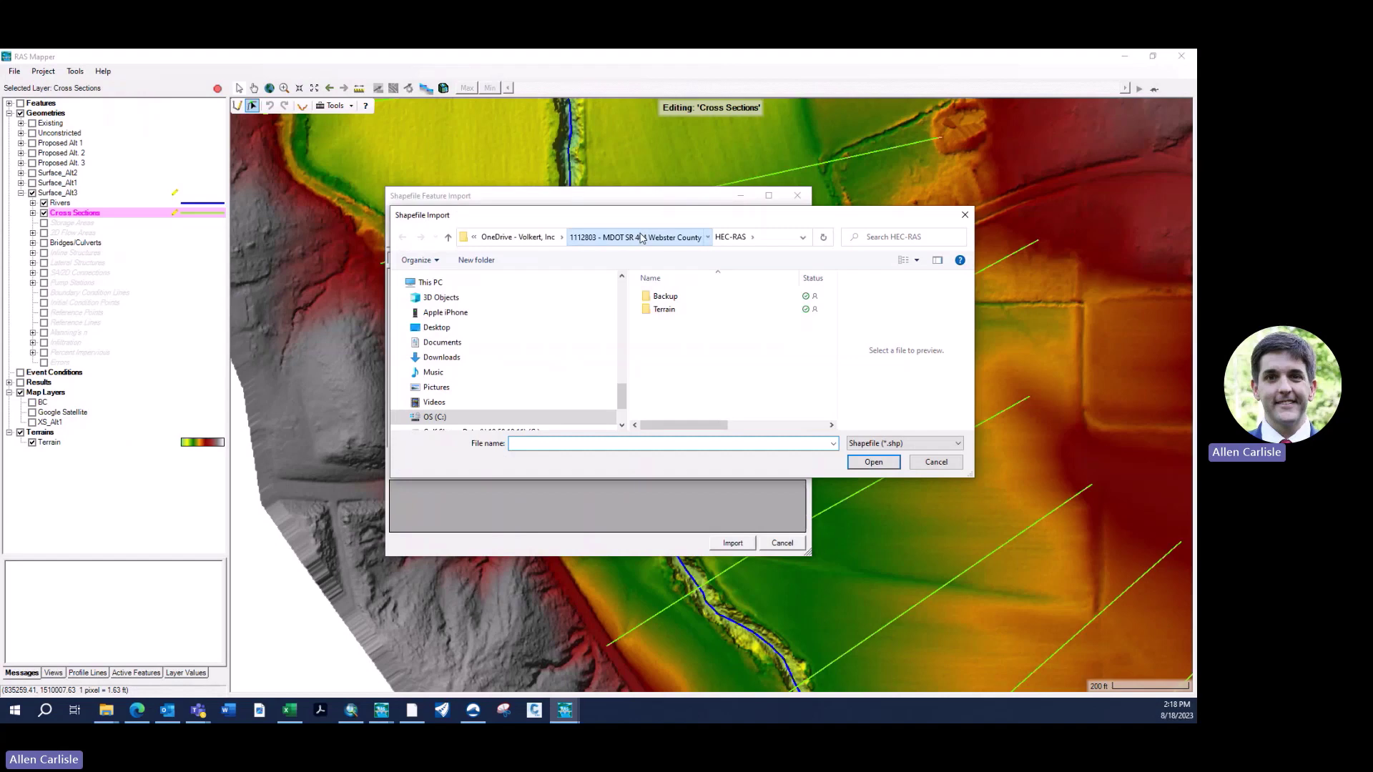
left_click(641, 238)
double_click(676, 372)
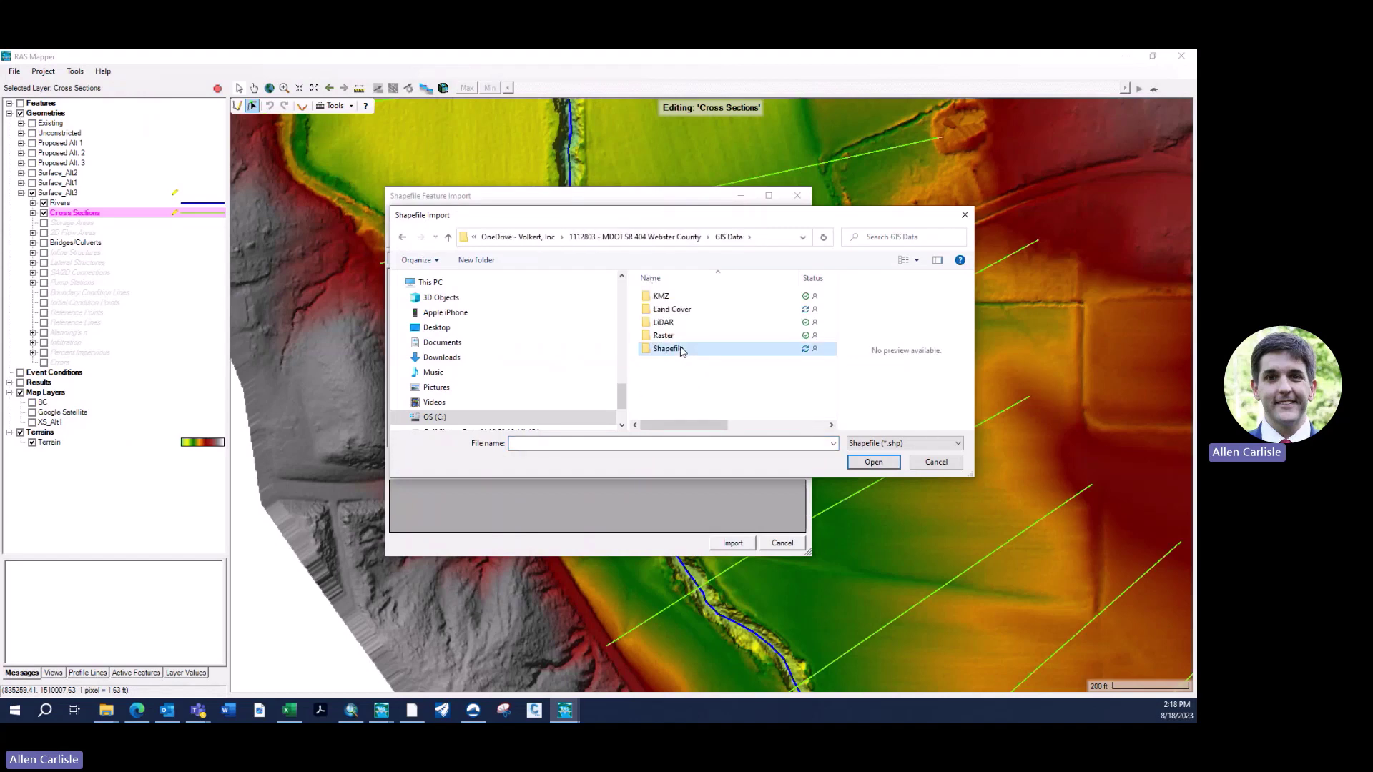
double_click(665, 349)
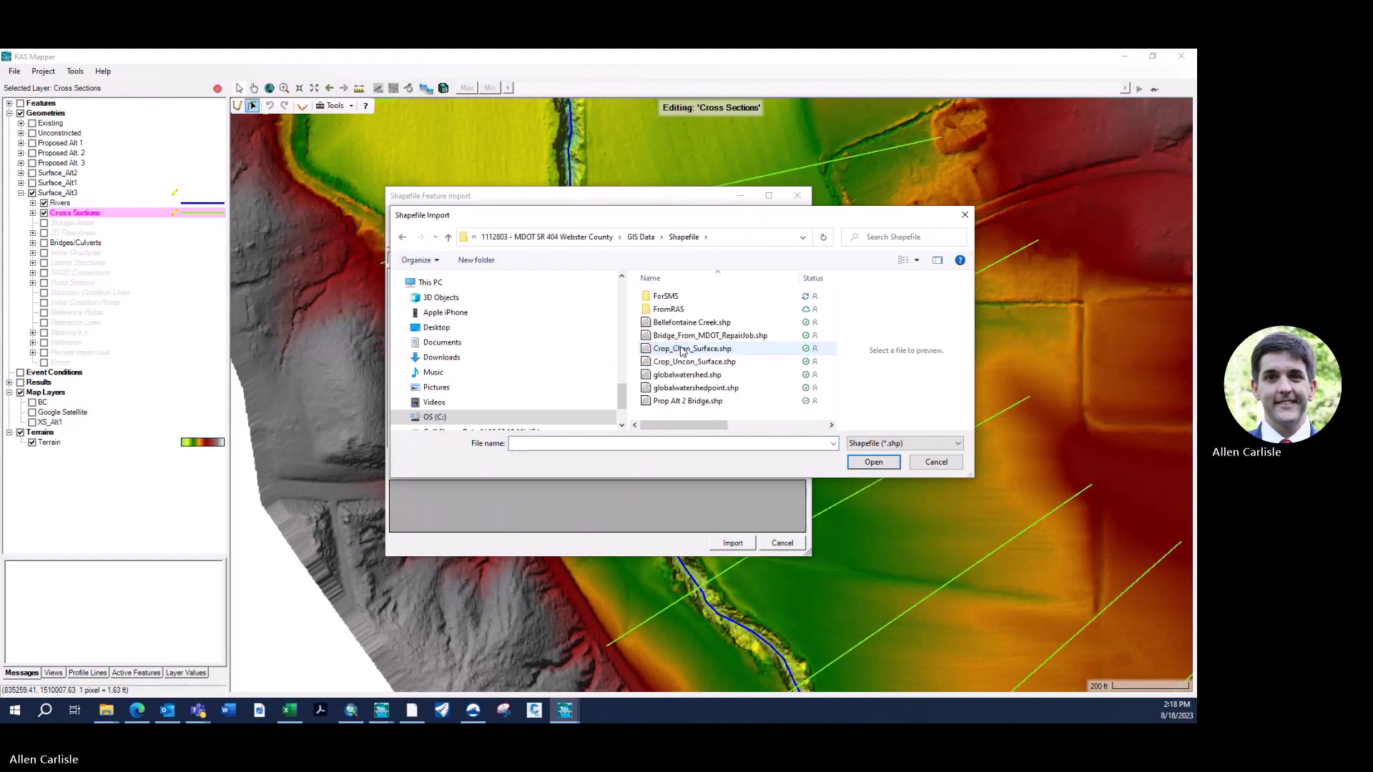
Import the four cross sections from ForSMS\XS_Alt2.shp into the Cross Sections layer
right_click(666, 298)
key("Escape")
double_click(665, 297)
scroll(669, 358, "down", 3)
left_click(671, 413)
double_click(670, 413)
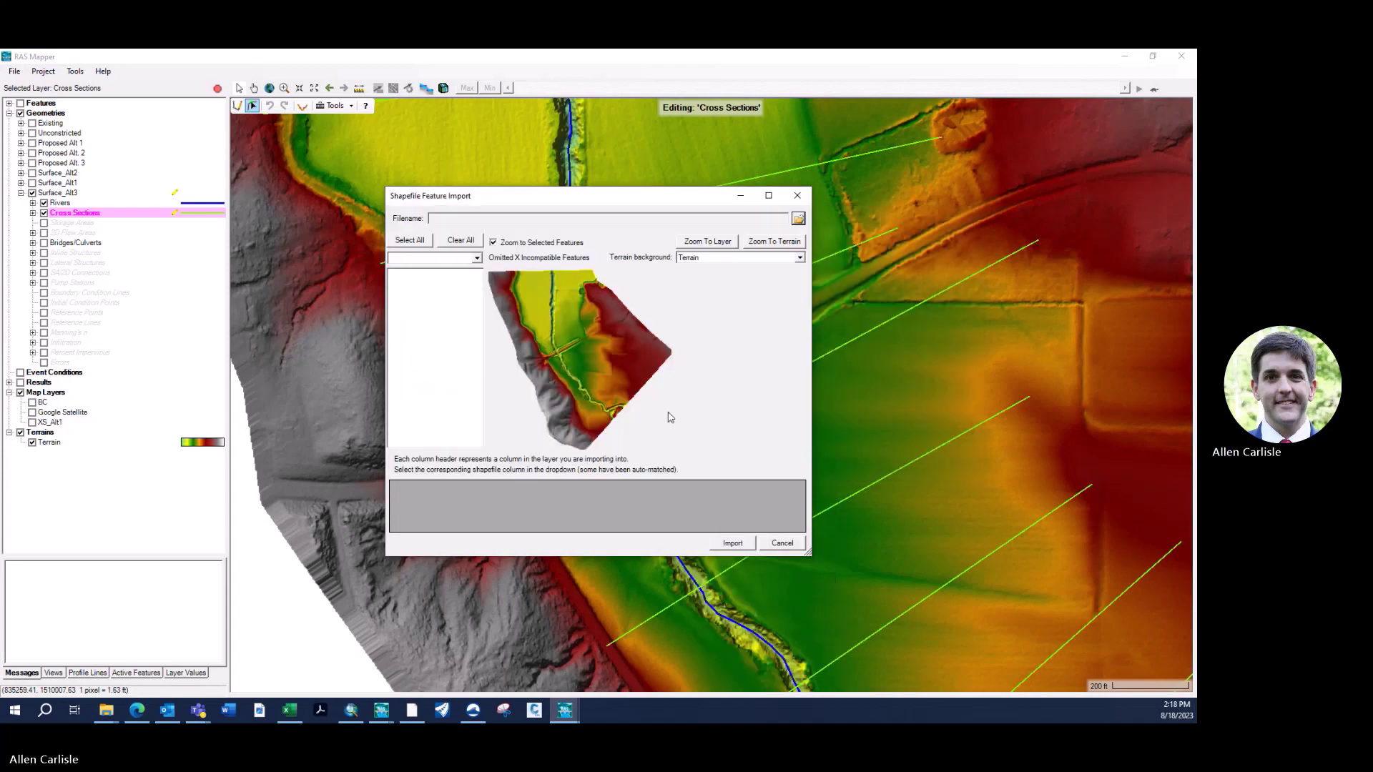
left_click(725, 545)
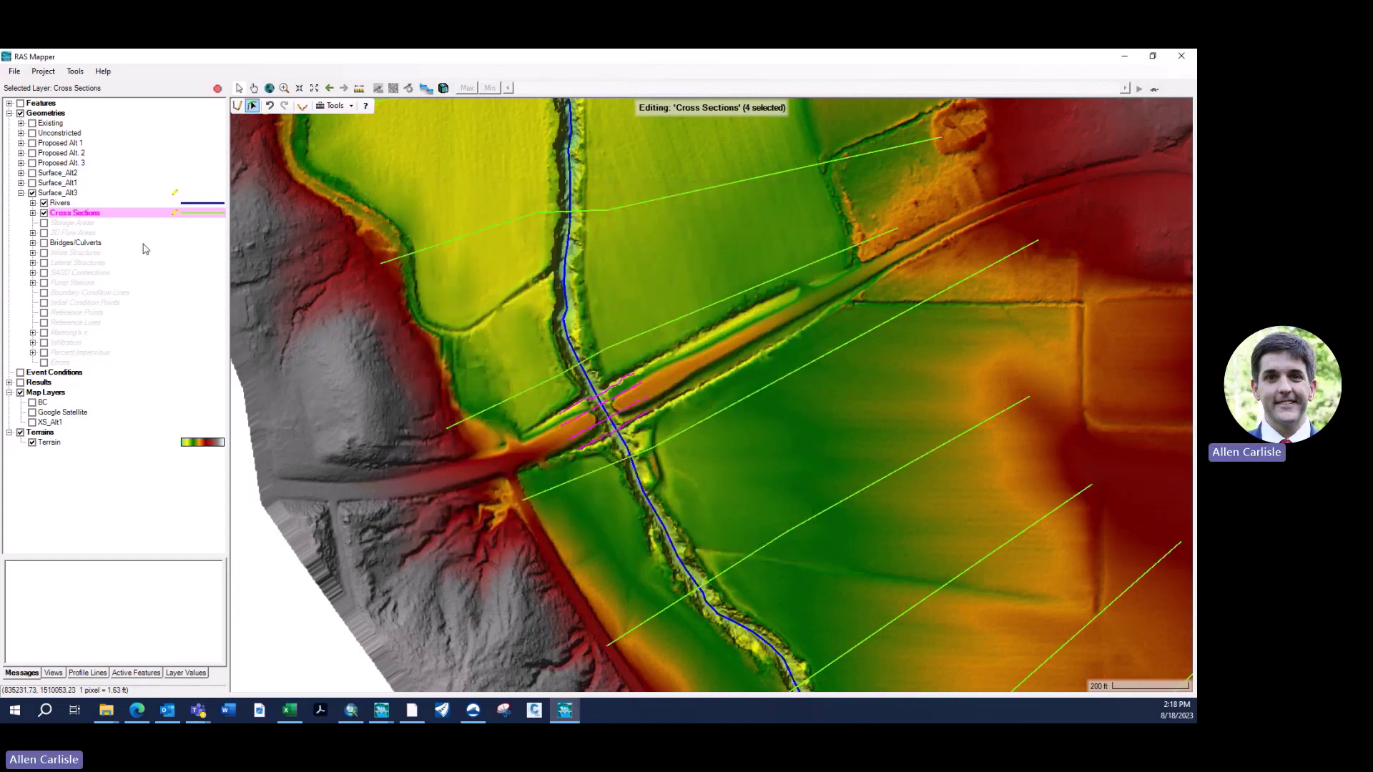
Update all cross-section attributes, then cut the elevation profiles from the terrain
right_click(80, 218)
mouse_move(211, 266)
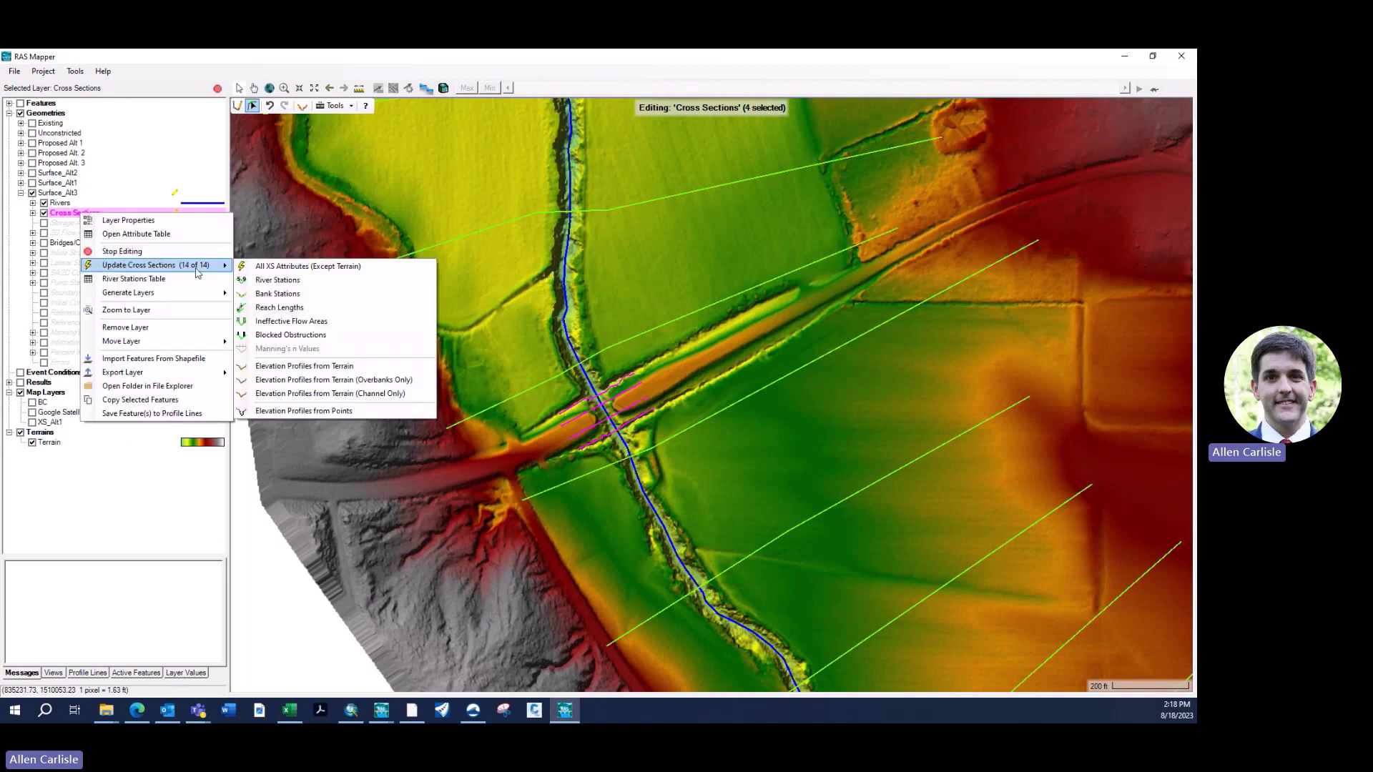
left_click(290, 272)
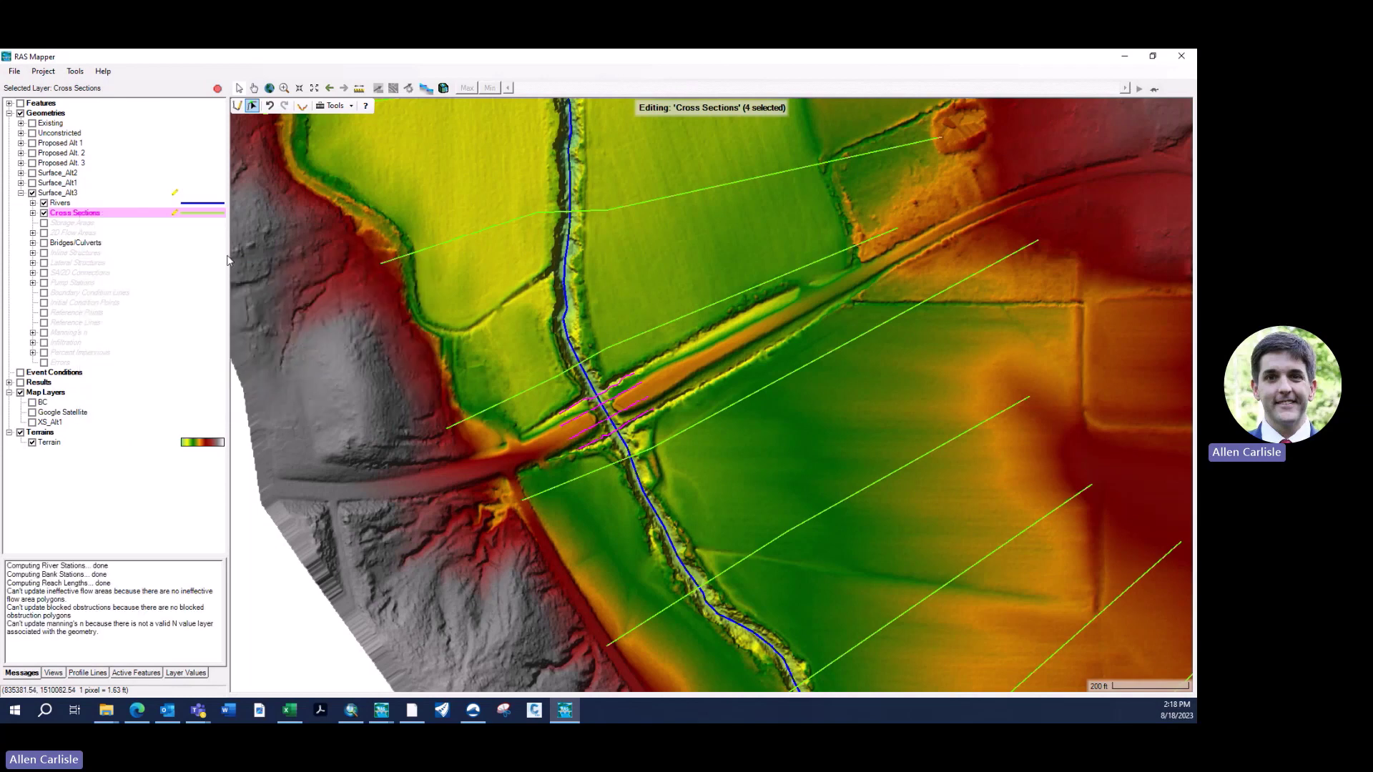
right_click(129, 213)
mouse_move(193, 267)
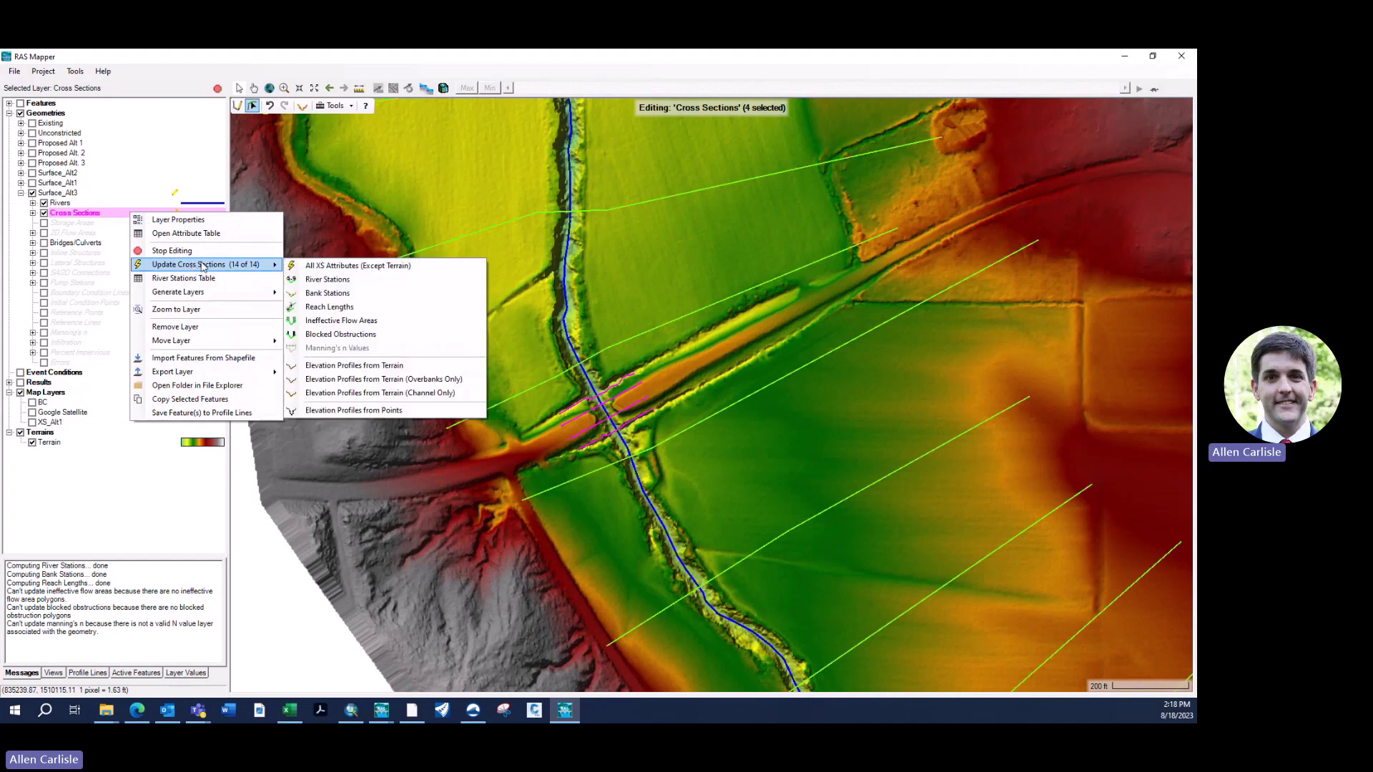
left_click(367, 366)
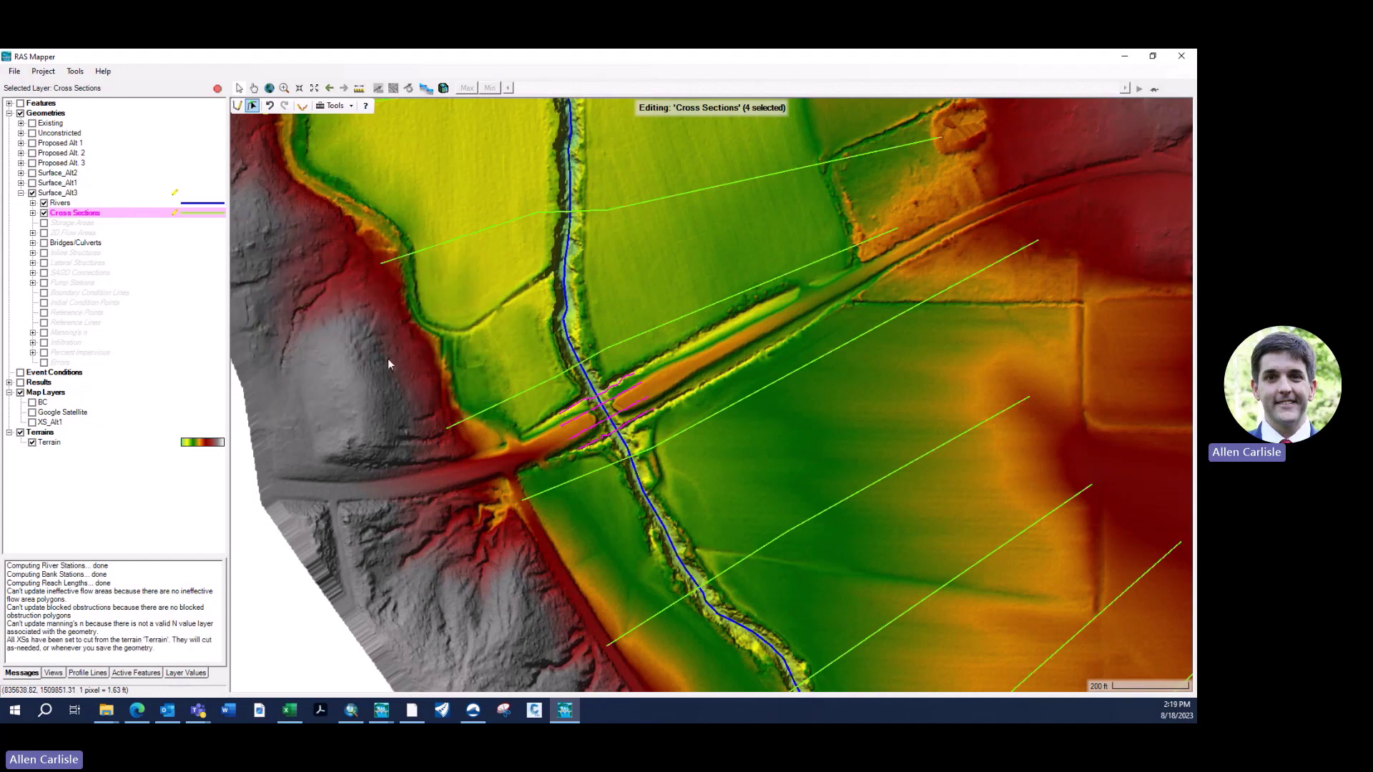
Stop editing the cross sections and save the Surface_Alt3 geometry, accepting the structures warning
right_click(93, 214)
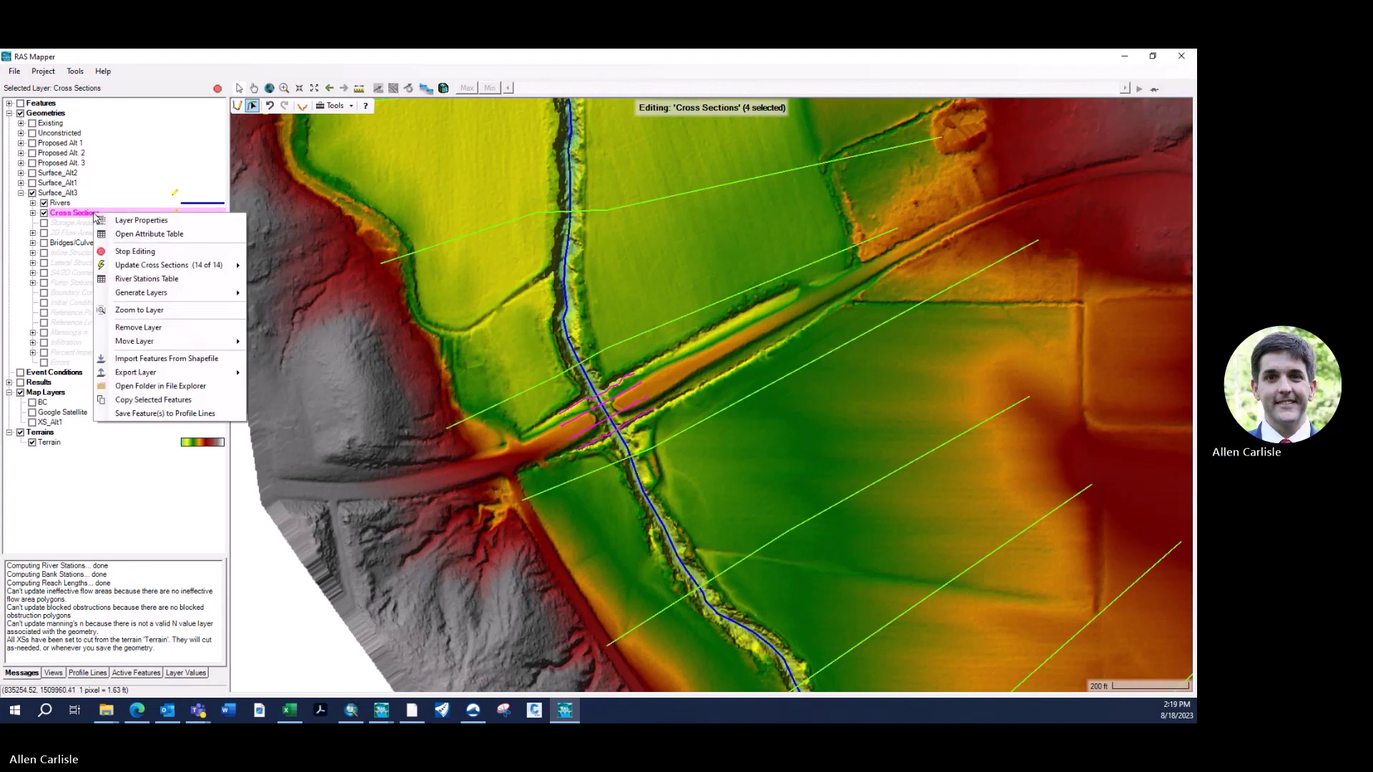
left_click(125, 252)
left_click(567, 426)
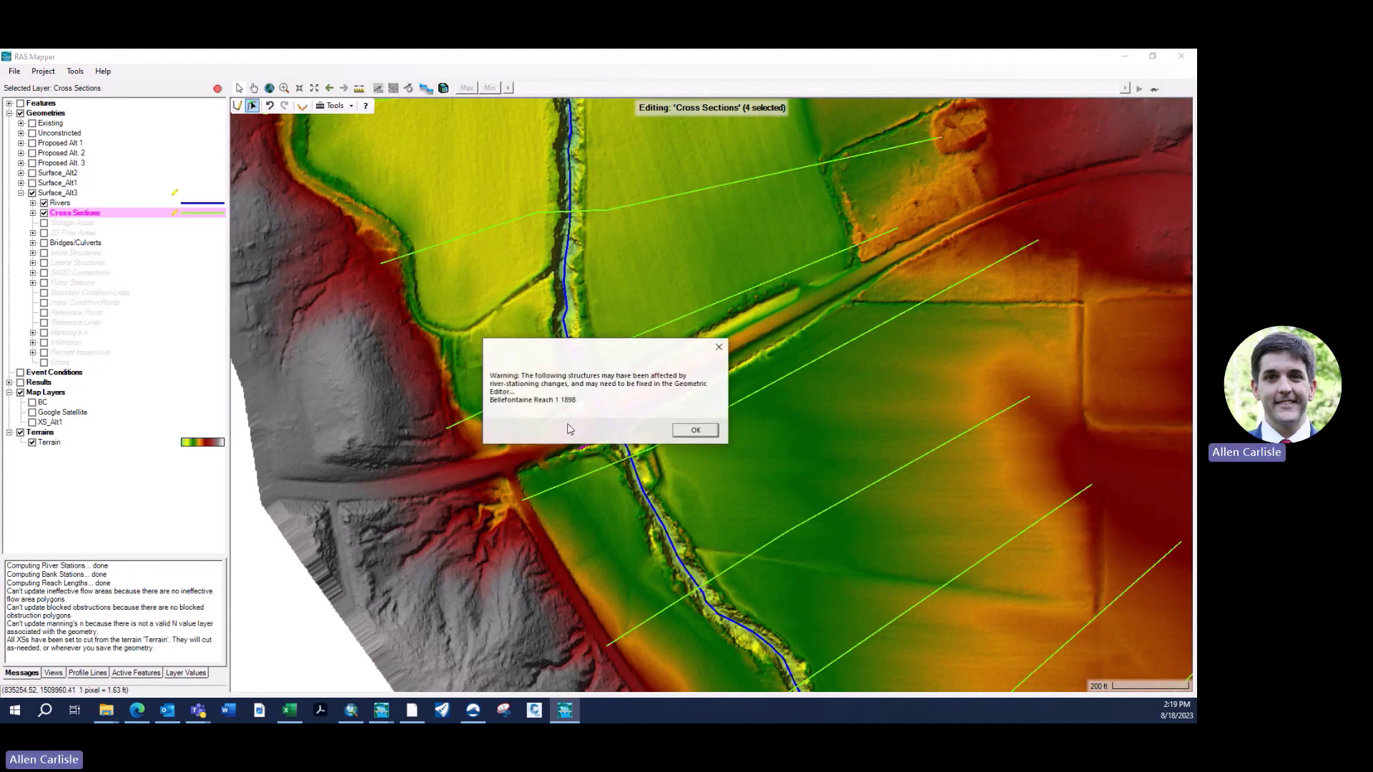
left_click(693, 431)
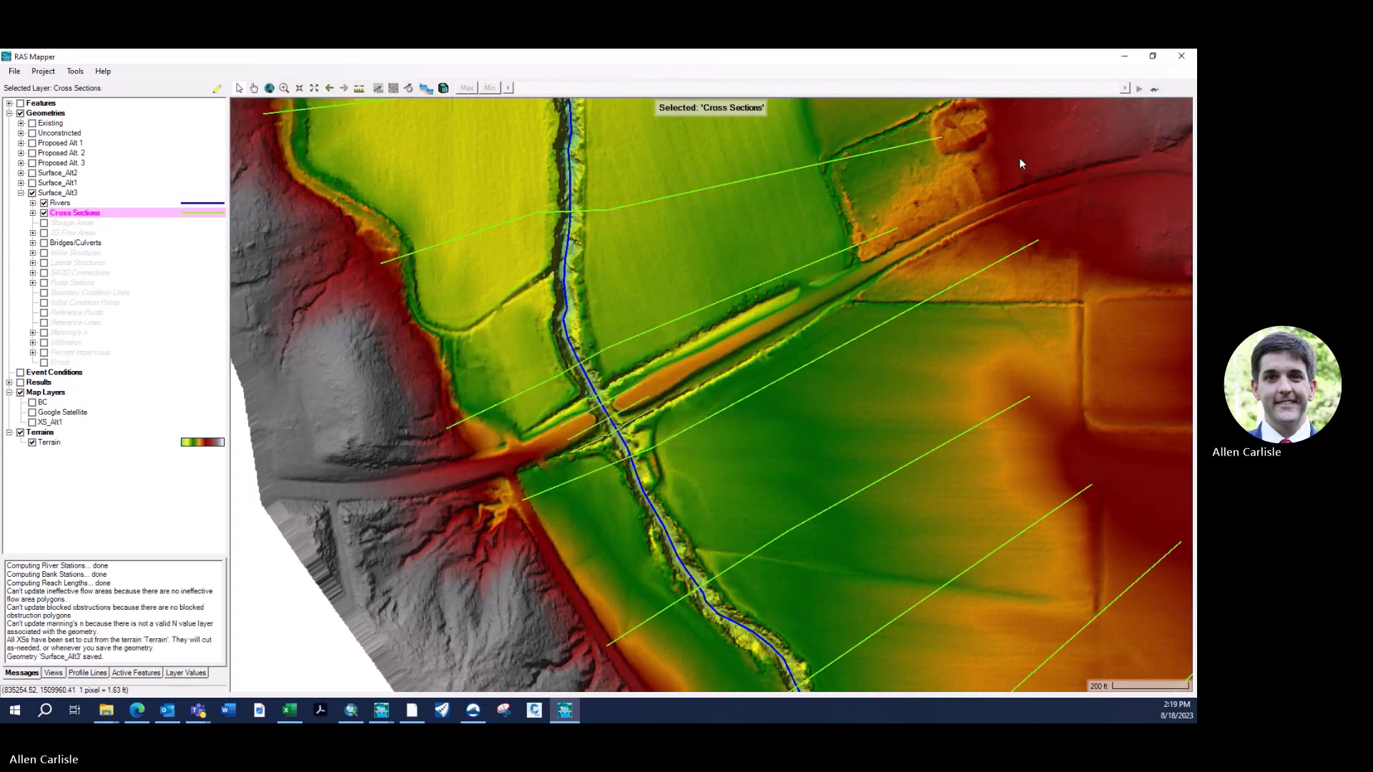
Close RAS Mapper, open Surface_Alt3 in Geometric Data, and zoom to the bridge cross sections
left_click(1182, 61)
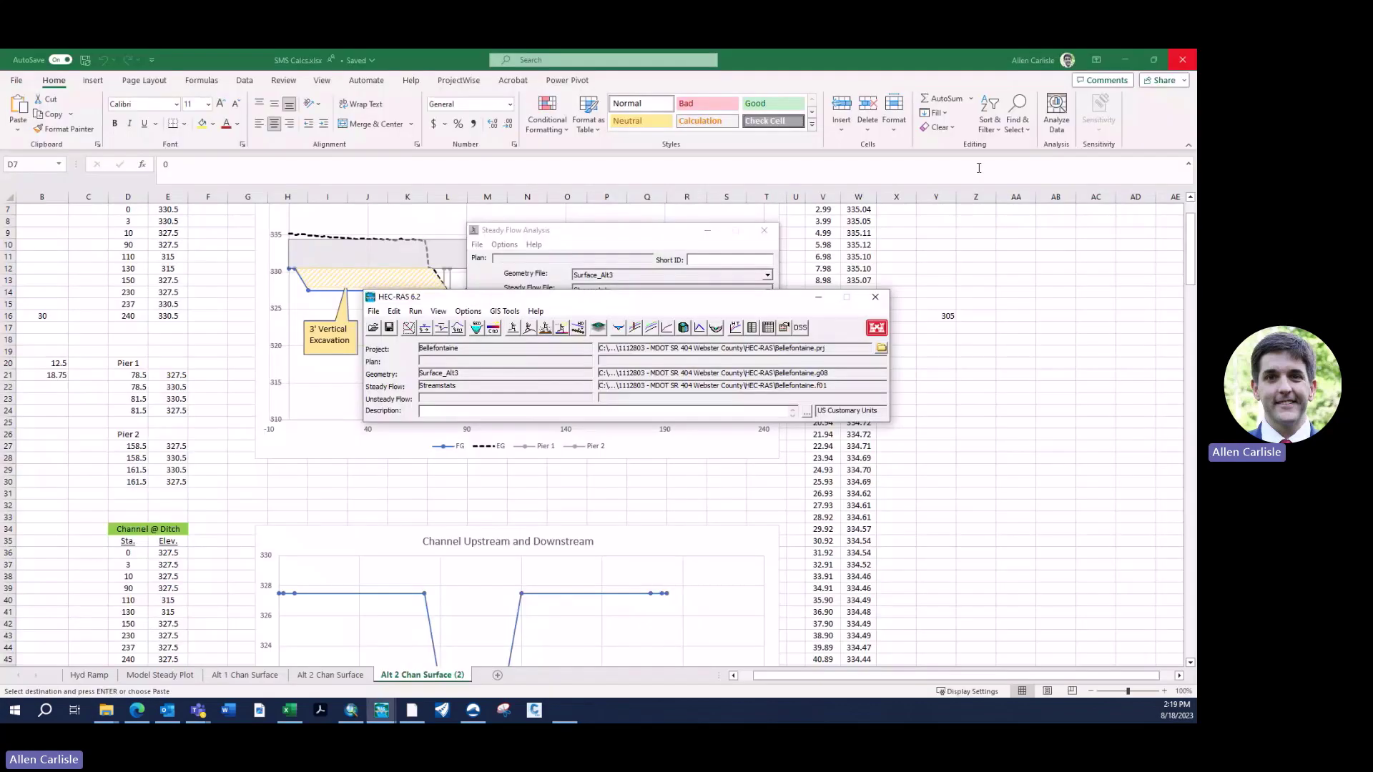
left_click(409, 327)
left_click_drag(491, 343, 685, 470)
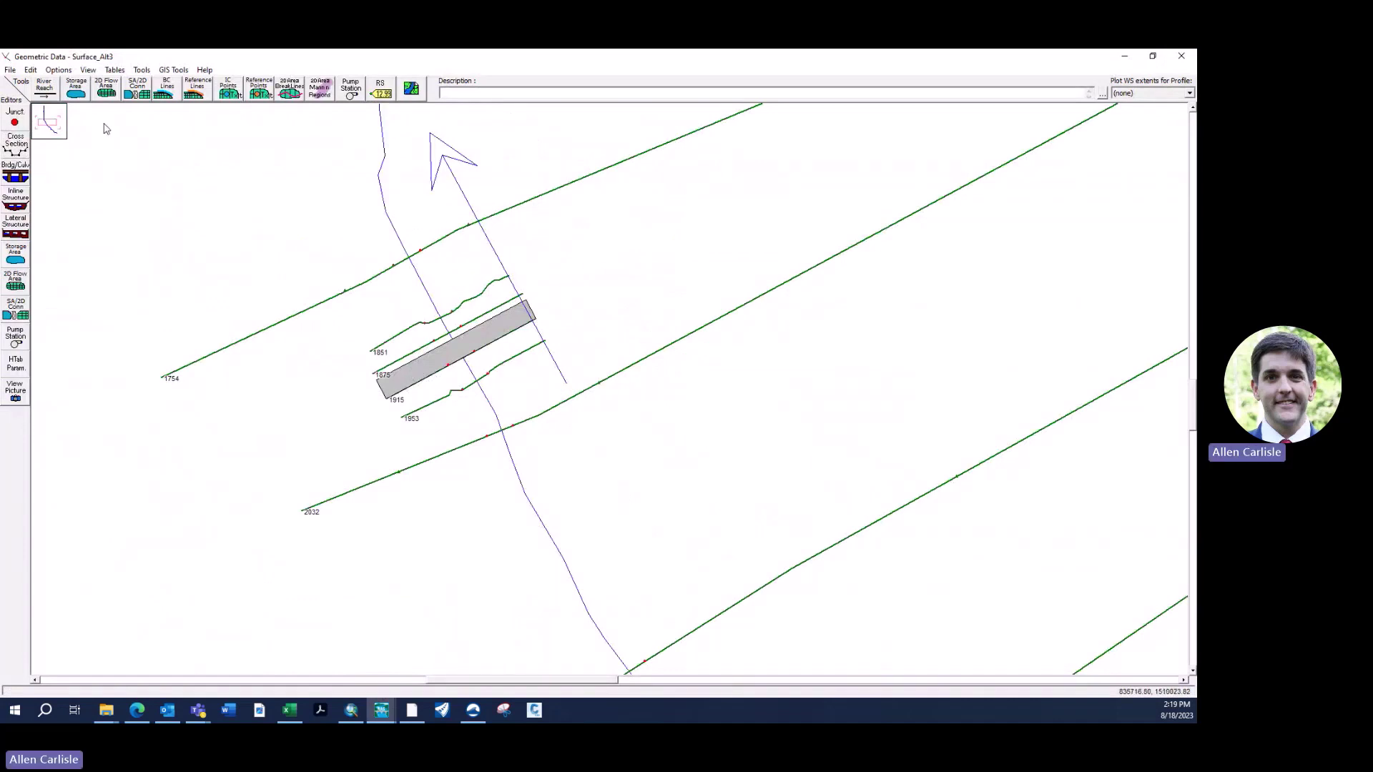
Switch the geometry editor to moving points and objects, then browse the geometry file commands
left_click(30, 69)
left_click(39, 98)
left_click(11, 70)
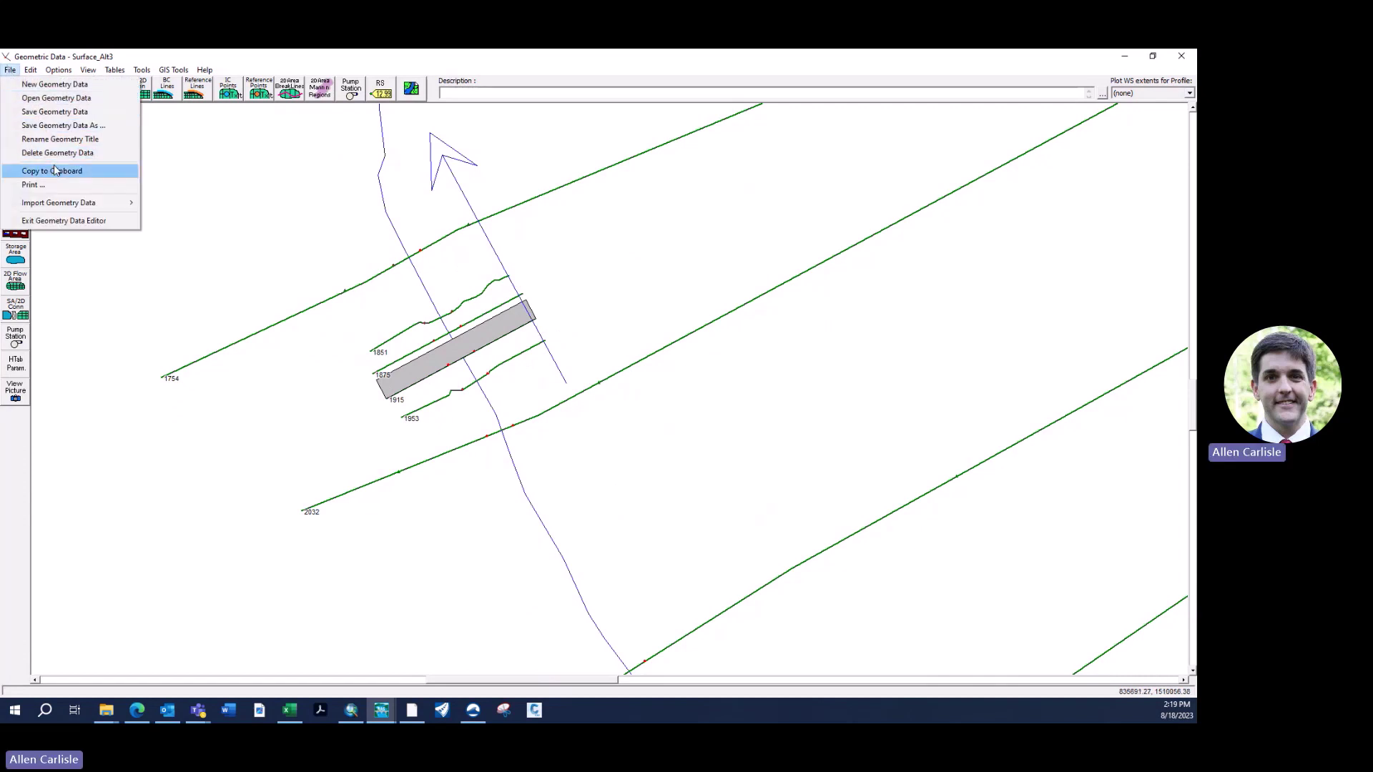
mouse_move(30, 70)
mouse_move(60, 145)
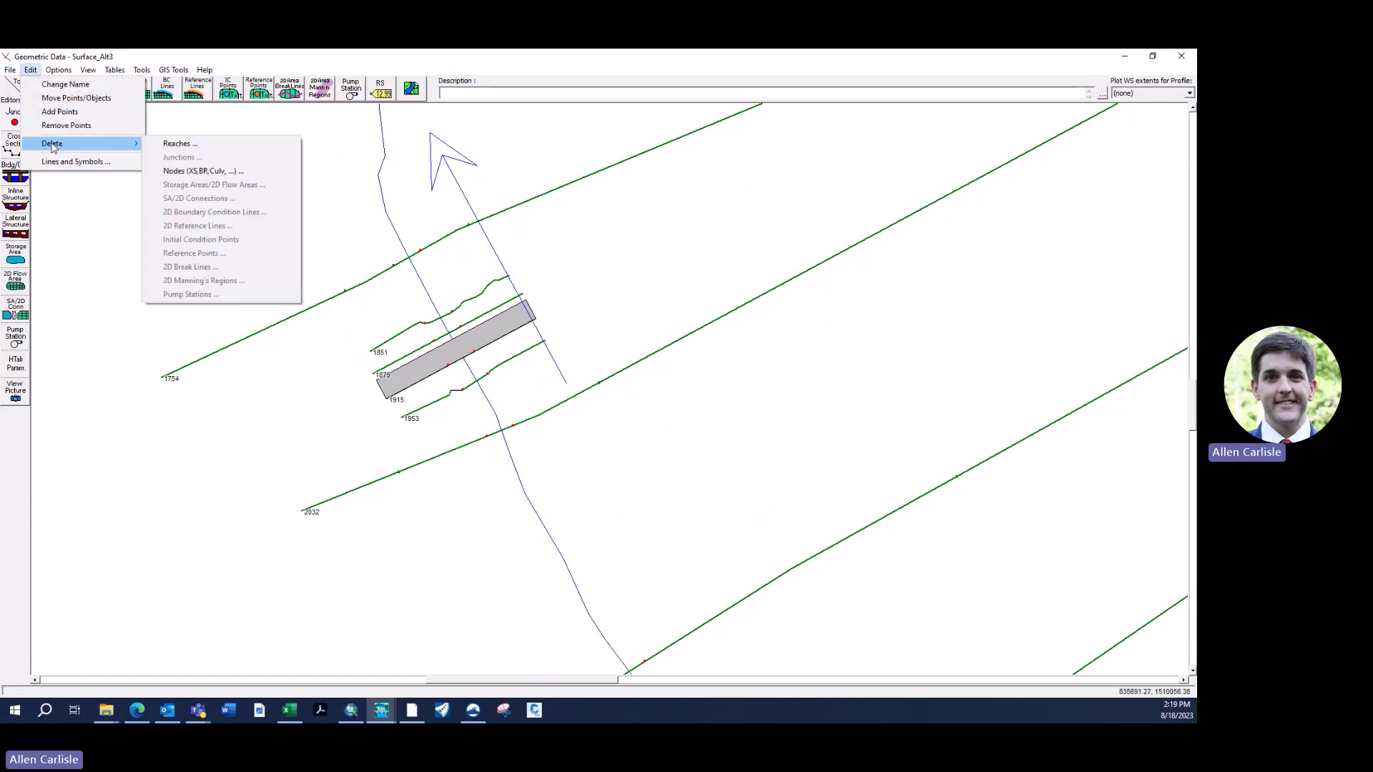
Delete the bridge and the 11 other nodes, keeping cross sections 1953, 1915, 1875 and 1851
left_click(197, 172)
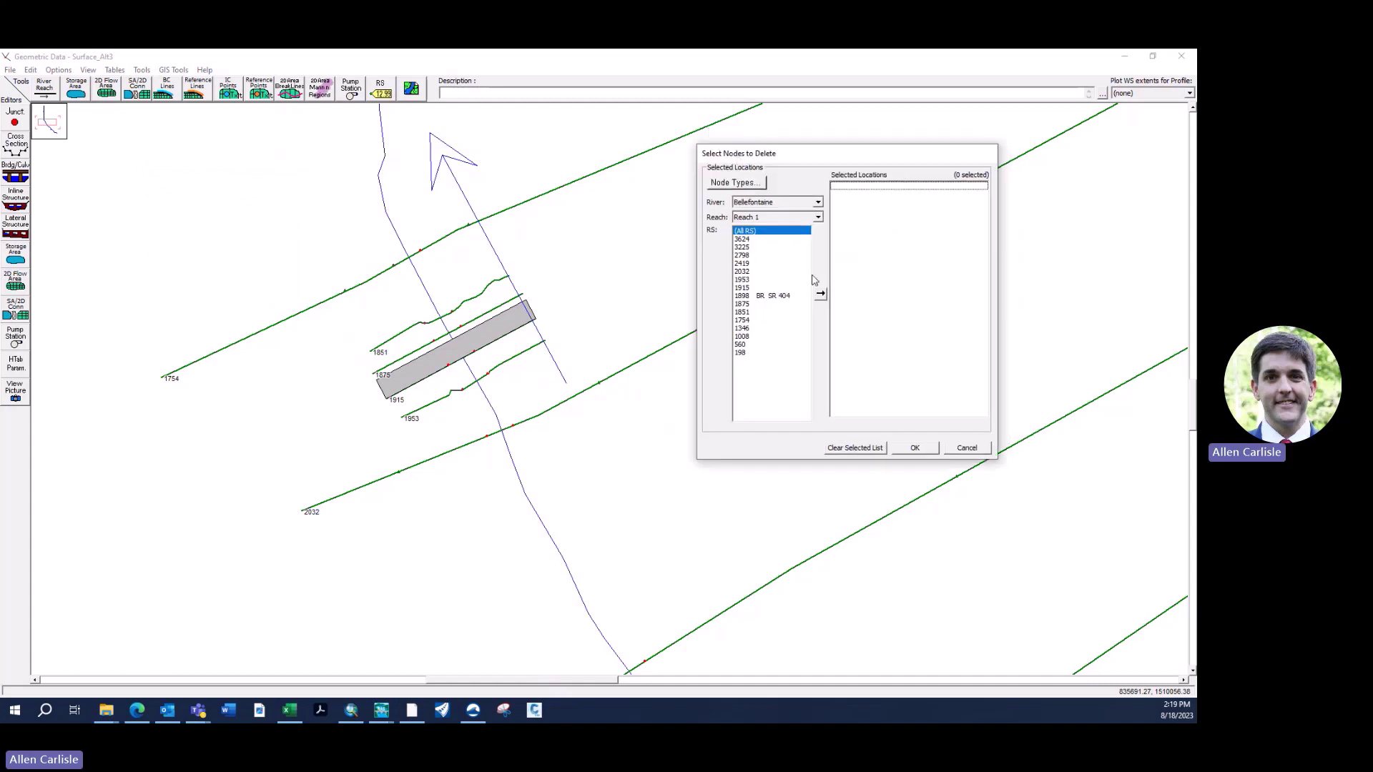
left_click(820, 294)
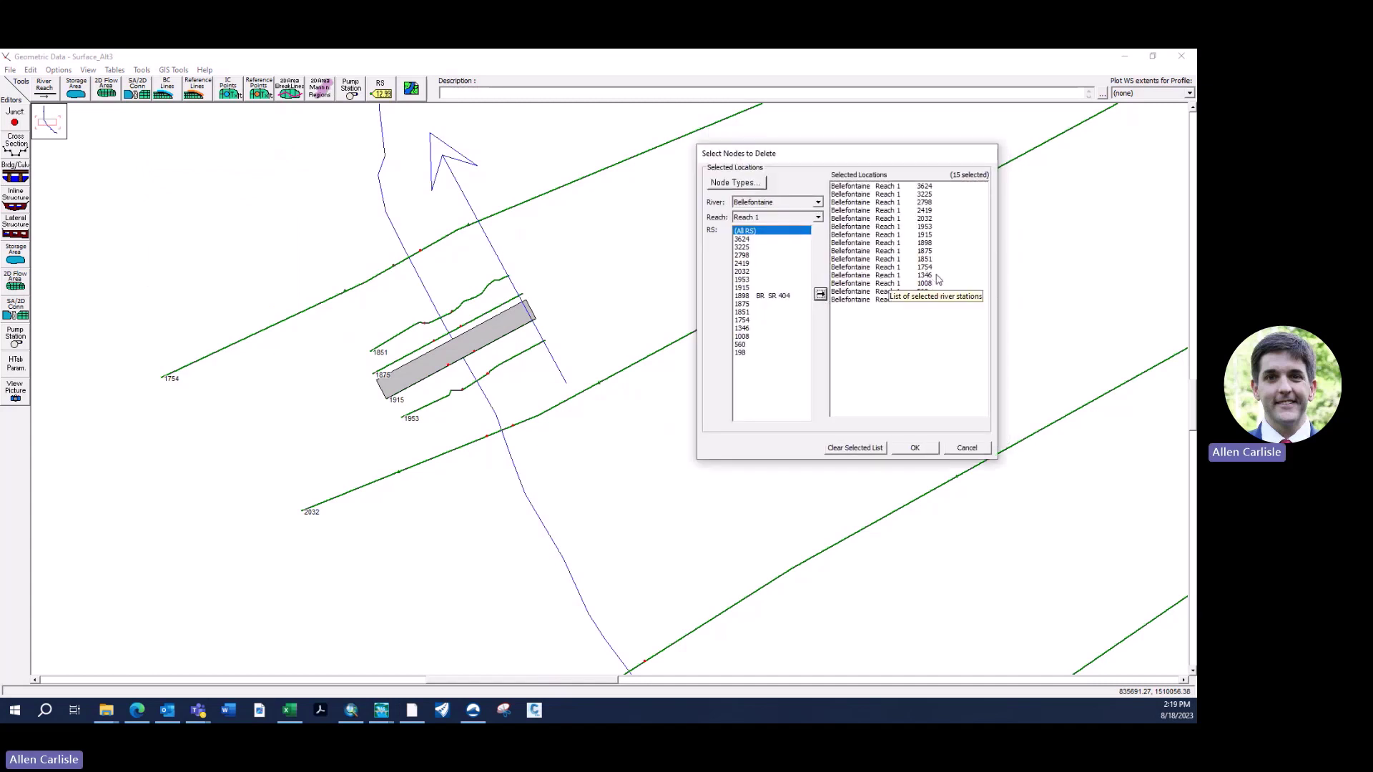
double_click(937, 227)
double_click(937, 227)
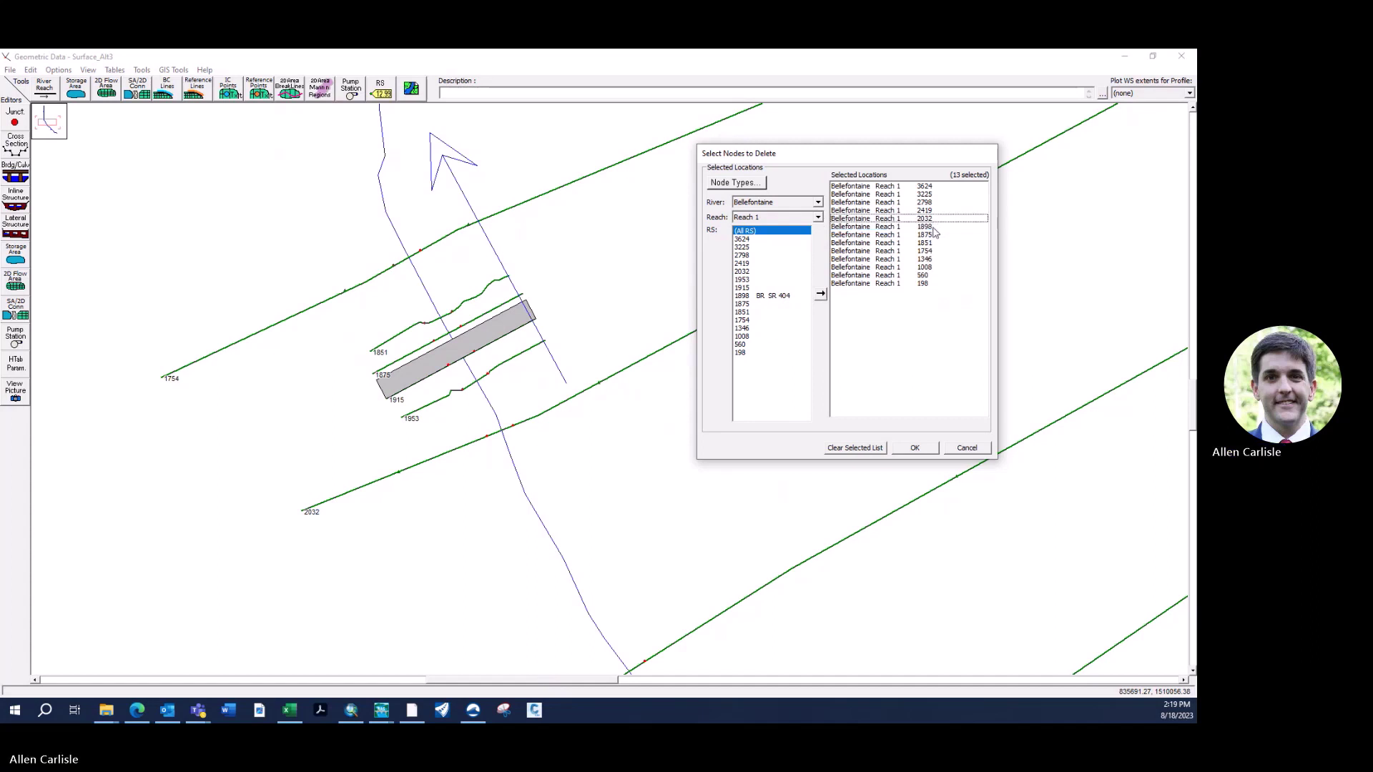
double_click(933, 234)
double_click(933, 234)
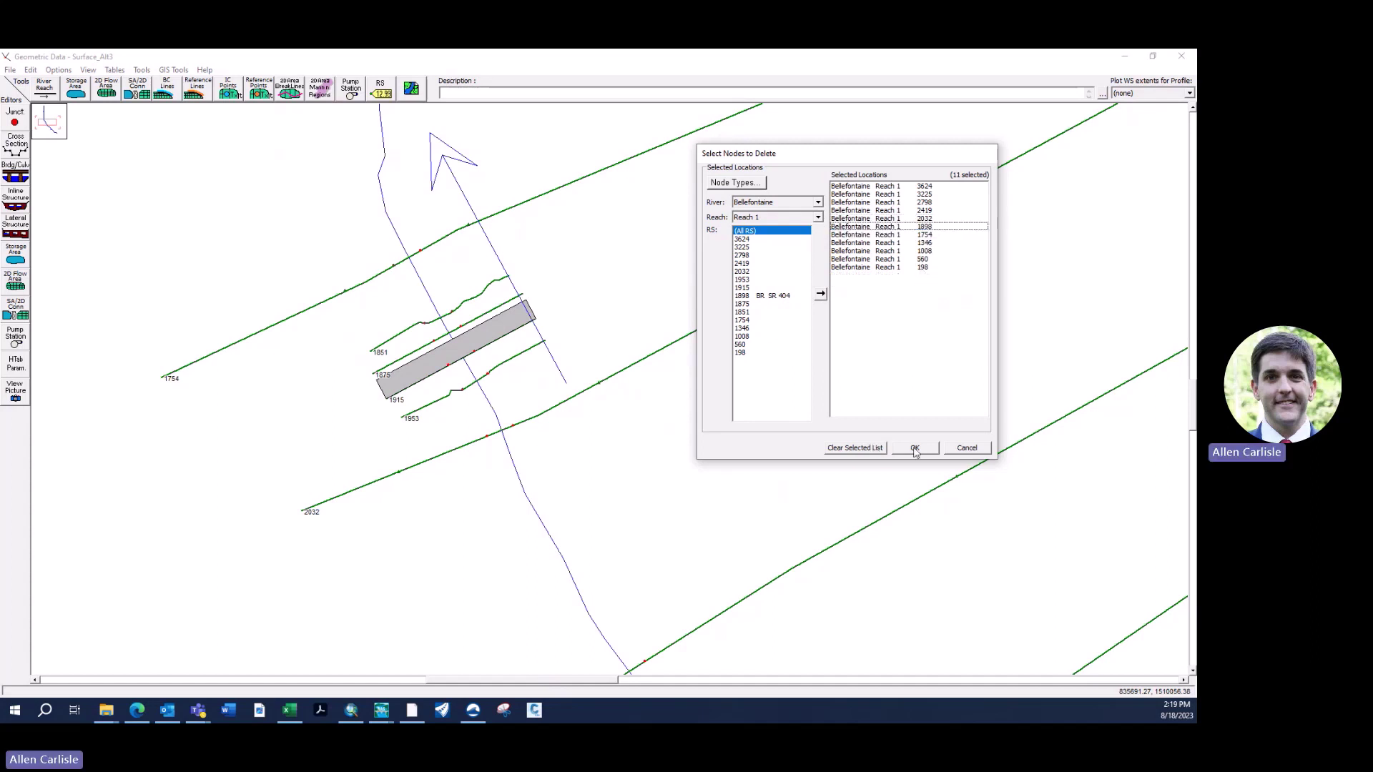
left_click(915, 448)
left_click(637, 415)
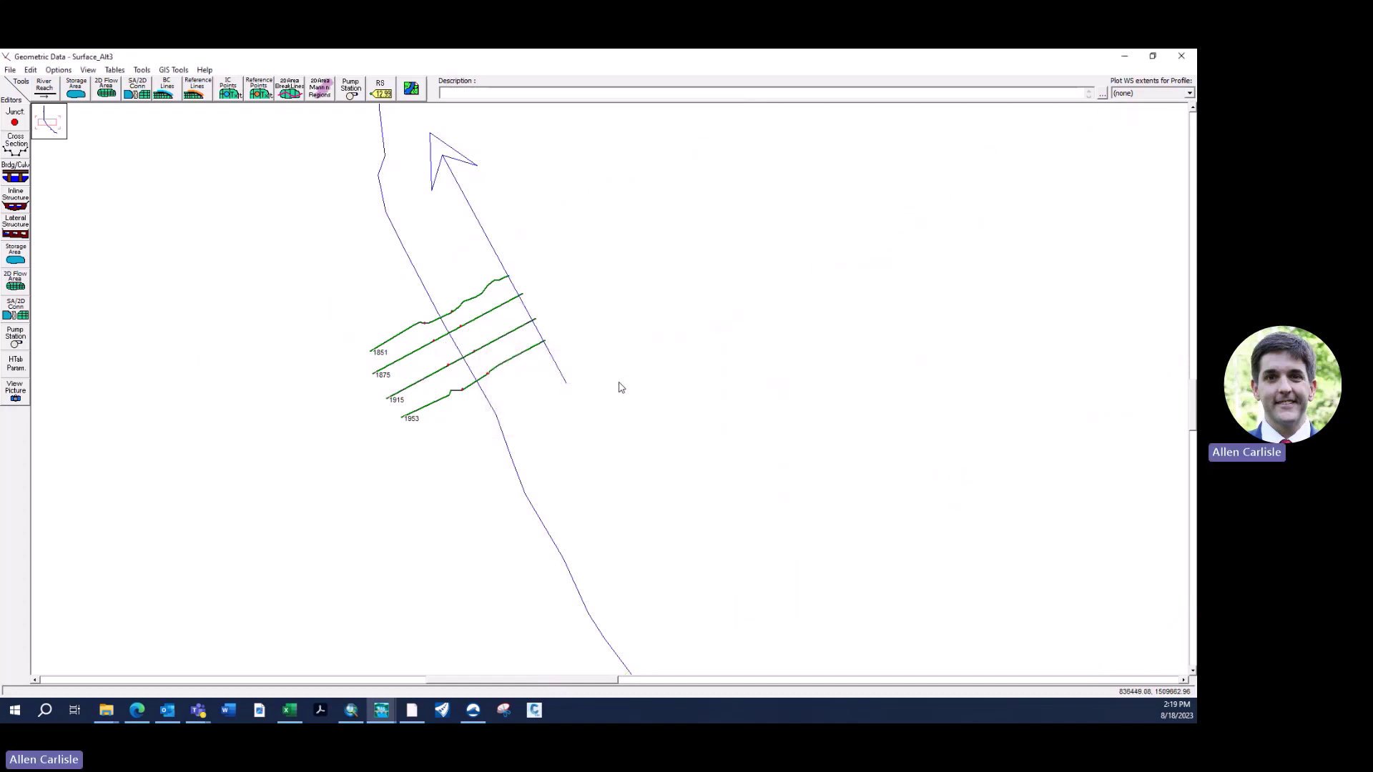
Close the Geometric Data editor without further changes
scroll(444, 379, "down", 2)
scroll(474, 373, "up", 1)
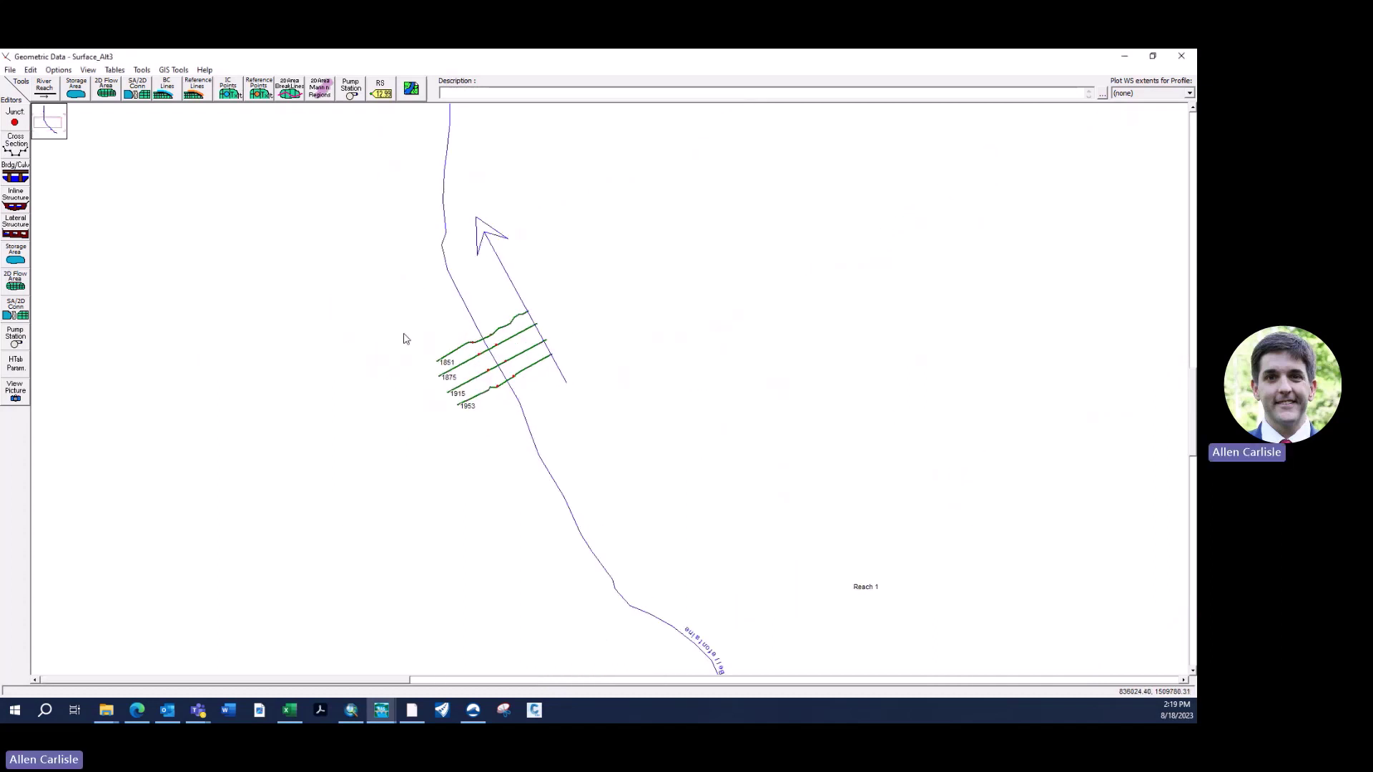
left_click(10, 71)
left_click(10, 71)
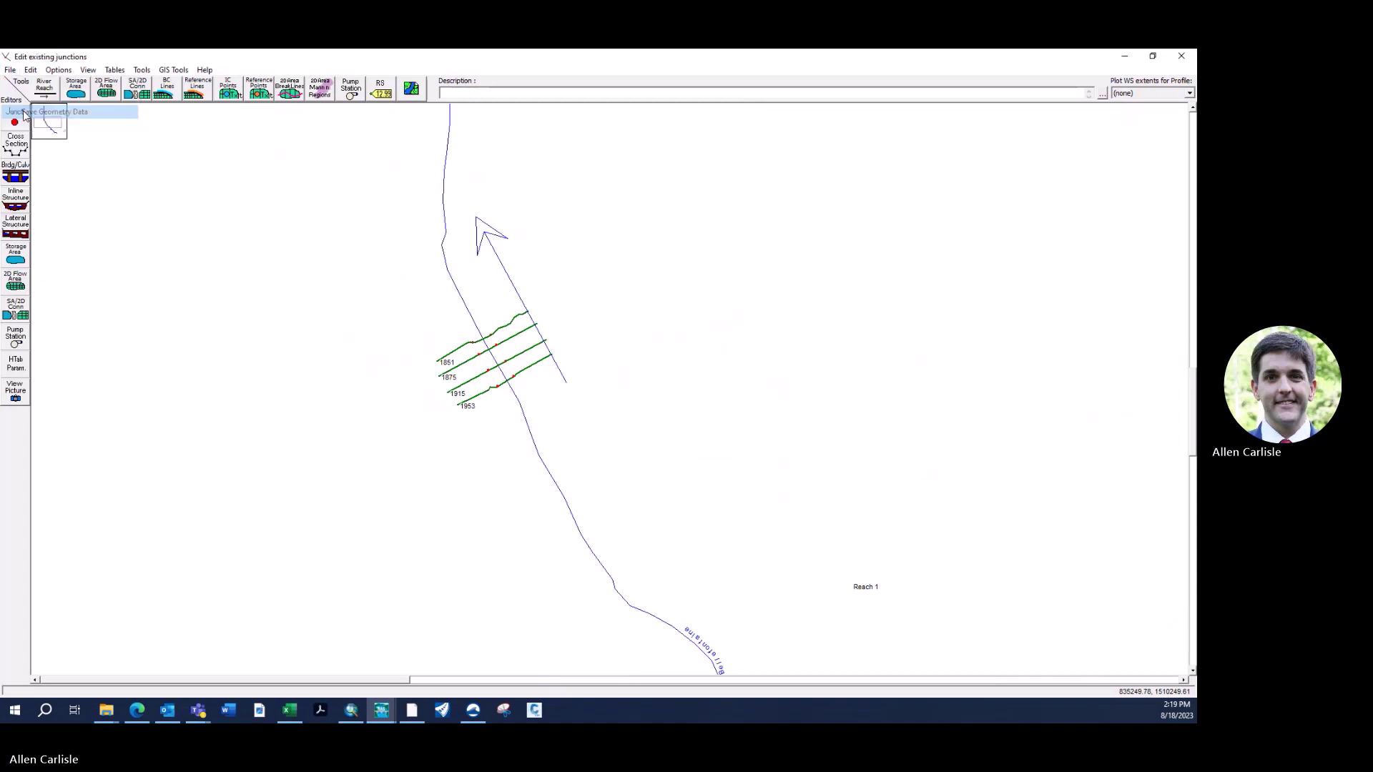
left_click(1180, 57)
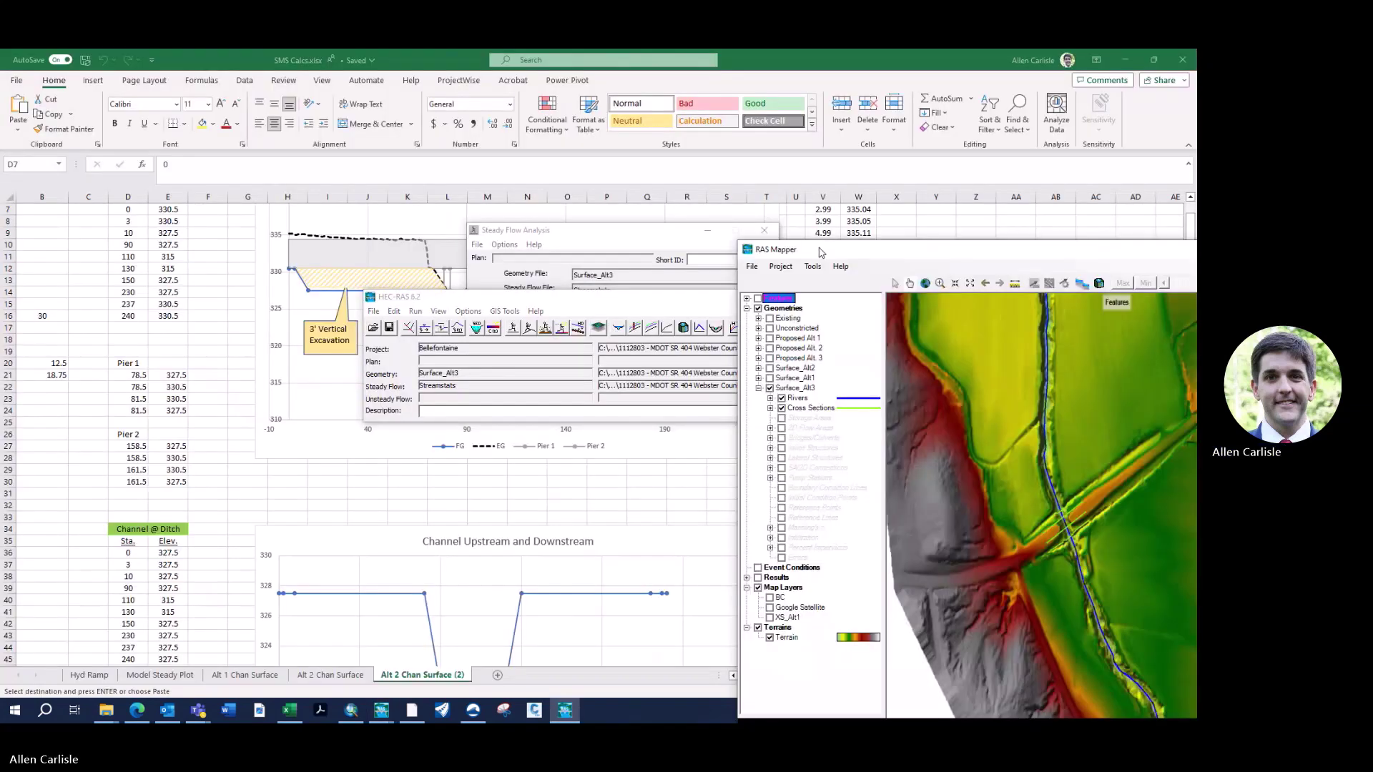
Maximize RAS Mapper, zoom into the bridge crossing, and return to the SMS Calcs spreadsheet
left_click_drag(821, 253, 313, 55)
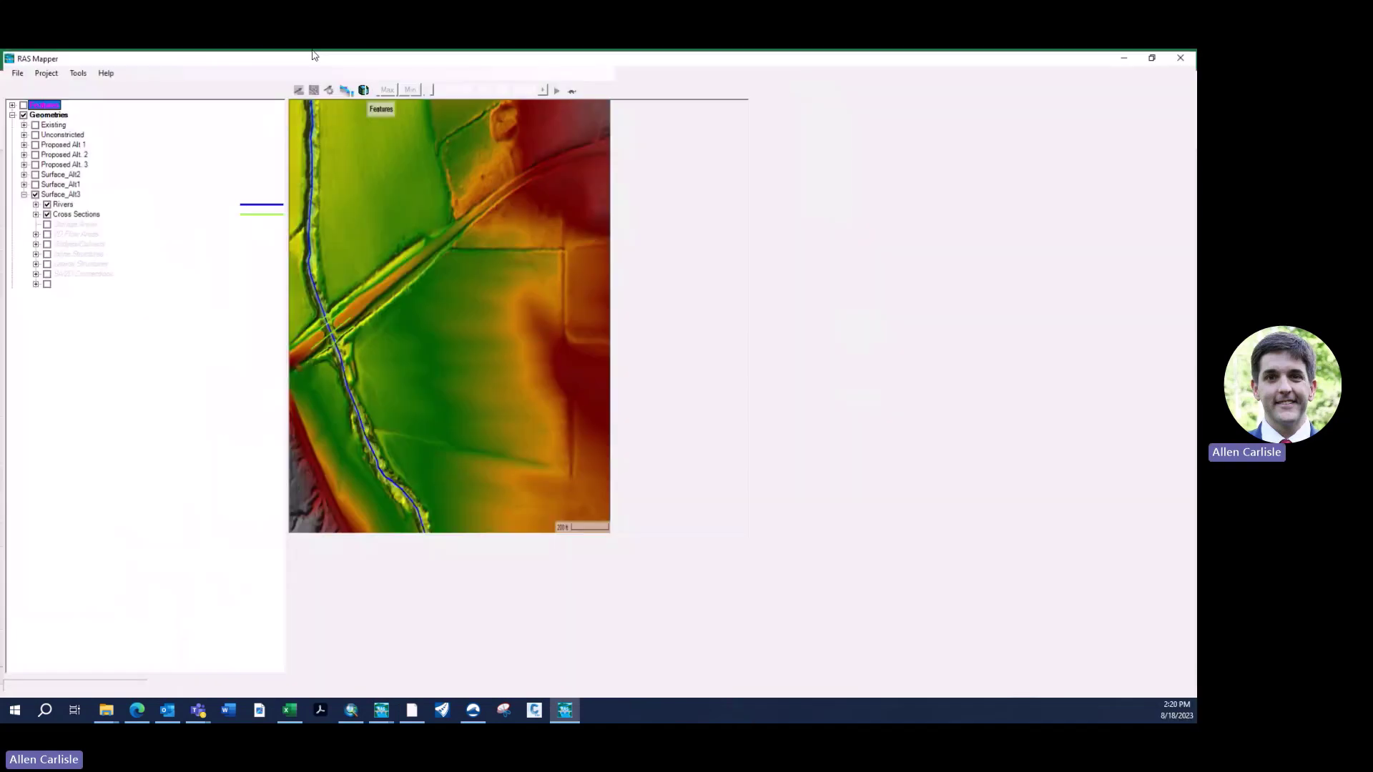
scroll(642, 440, "up", 3)
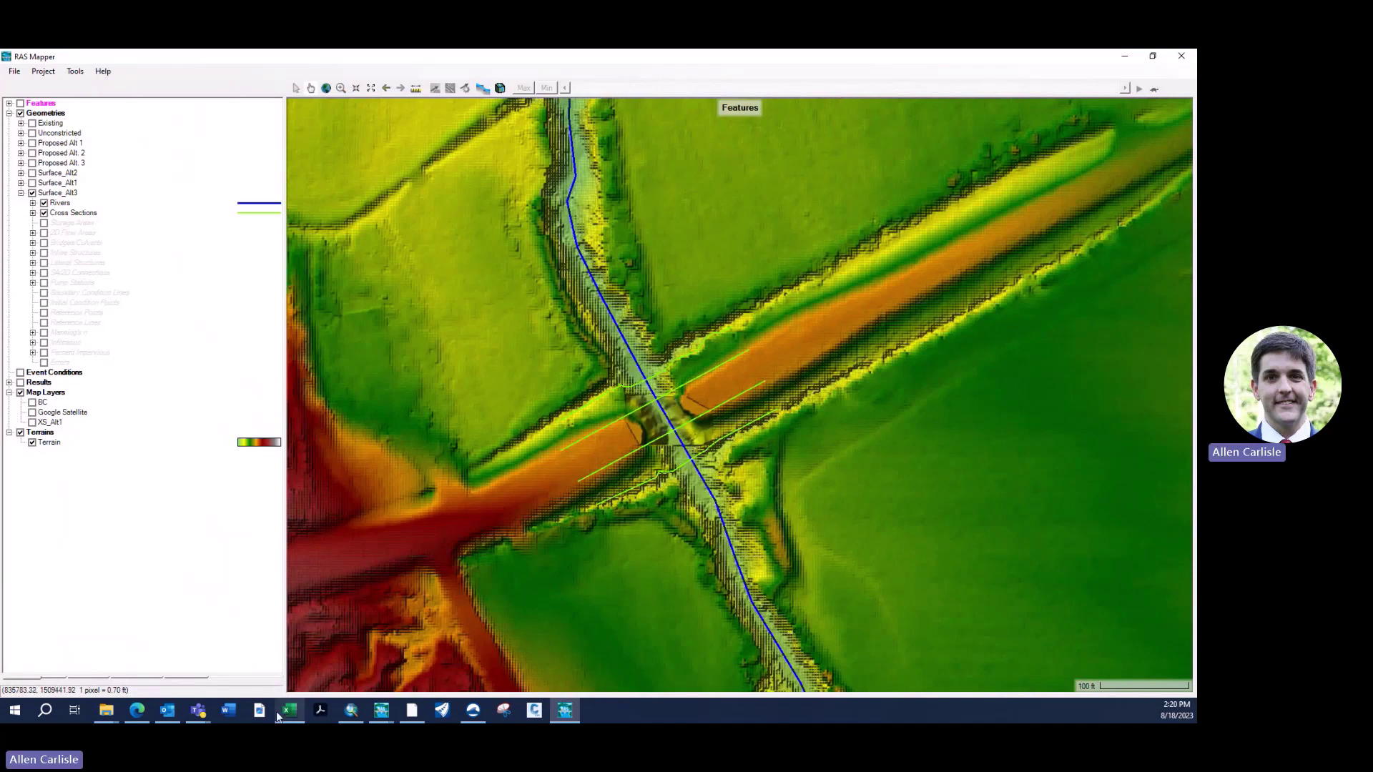
left_click(289, 710)
Copy the Channel At Bridge values and open cross section 1953 in the cross-section editor
key("ctrl+c")
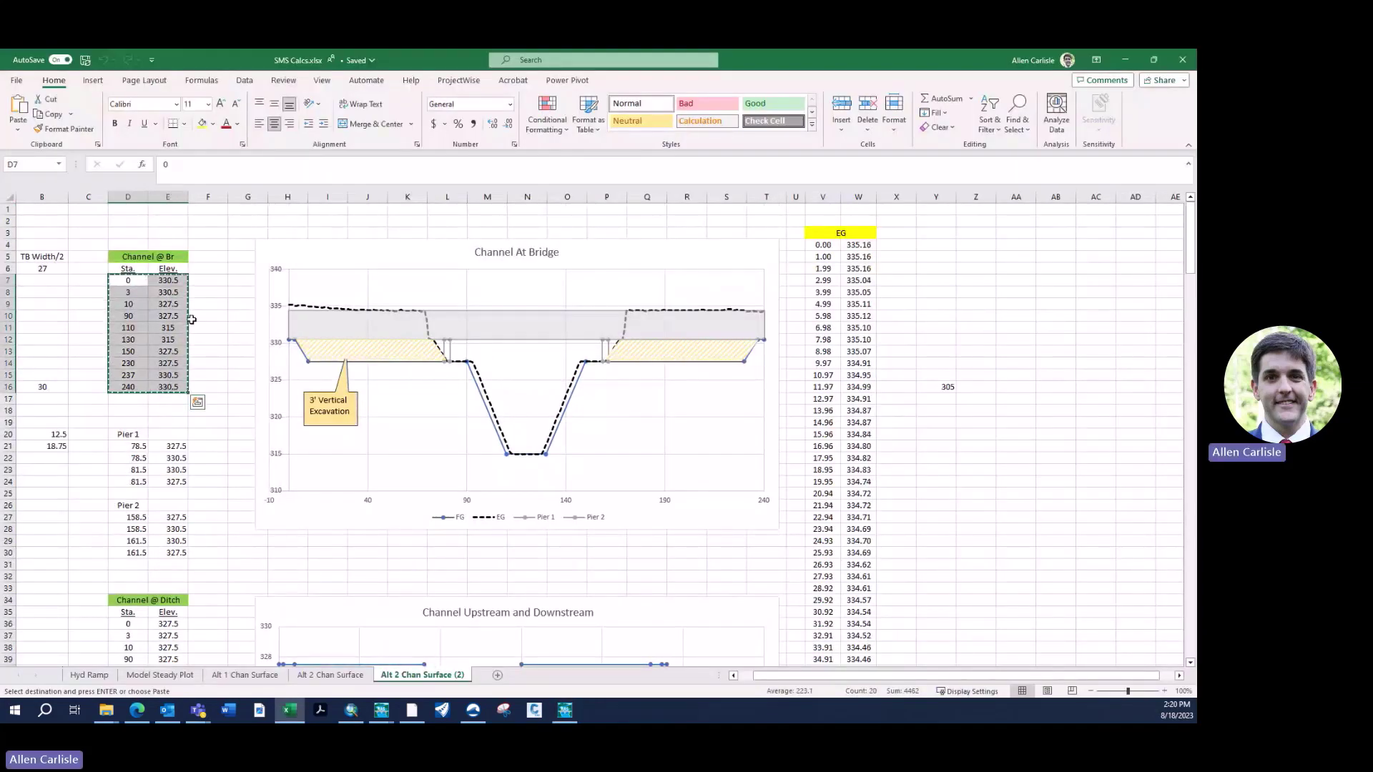
scroll(366, 577, "down", 1)
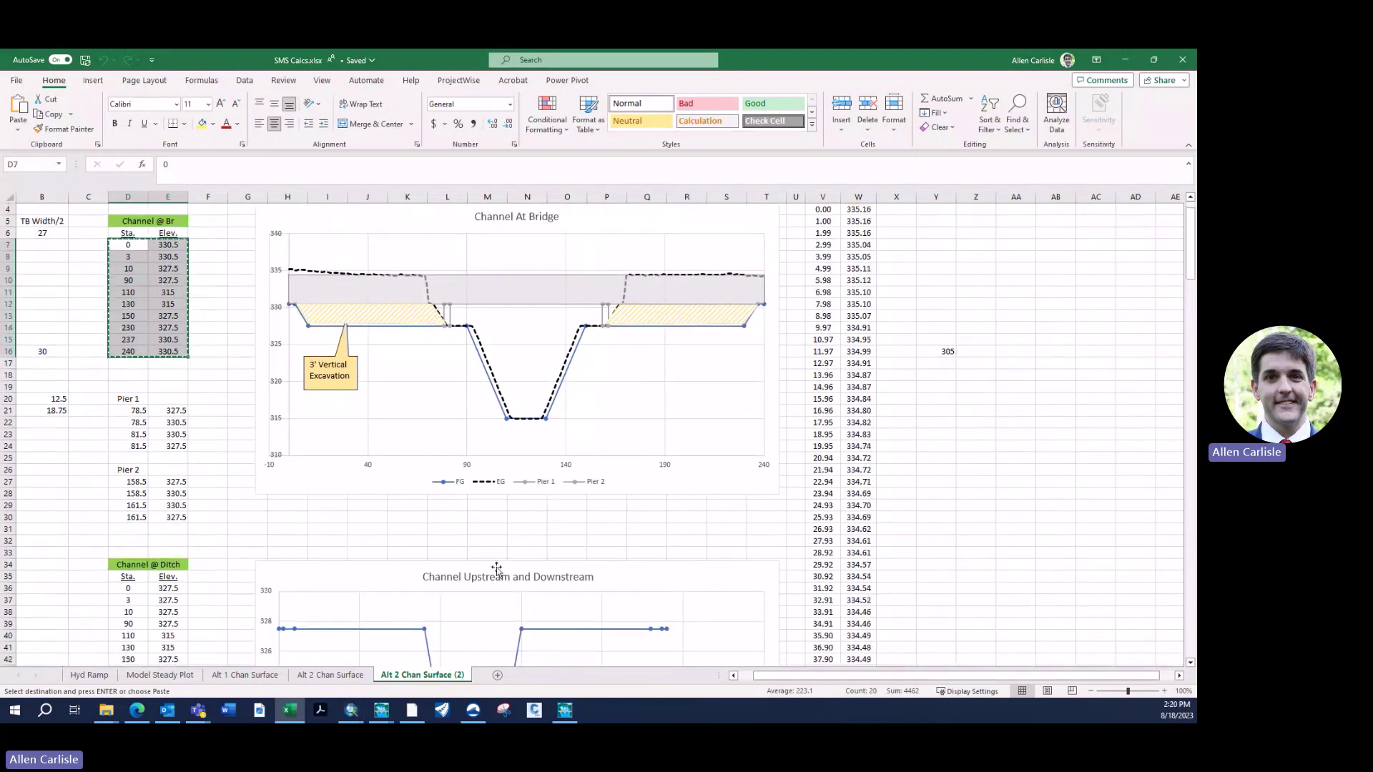
mouse_move(382, 709)
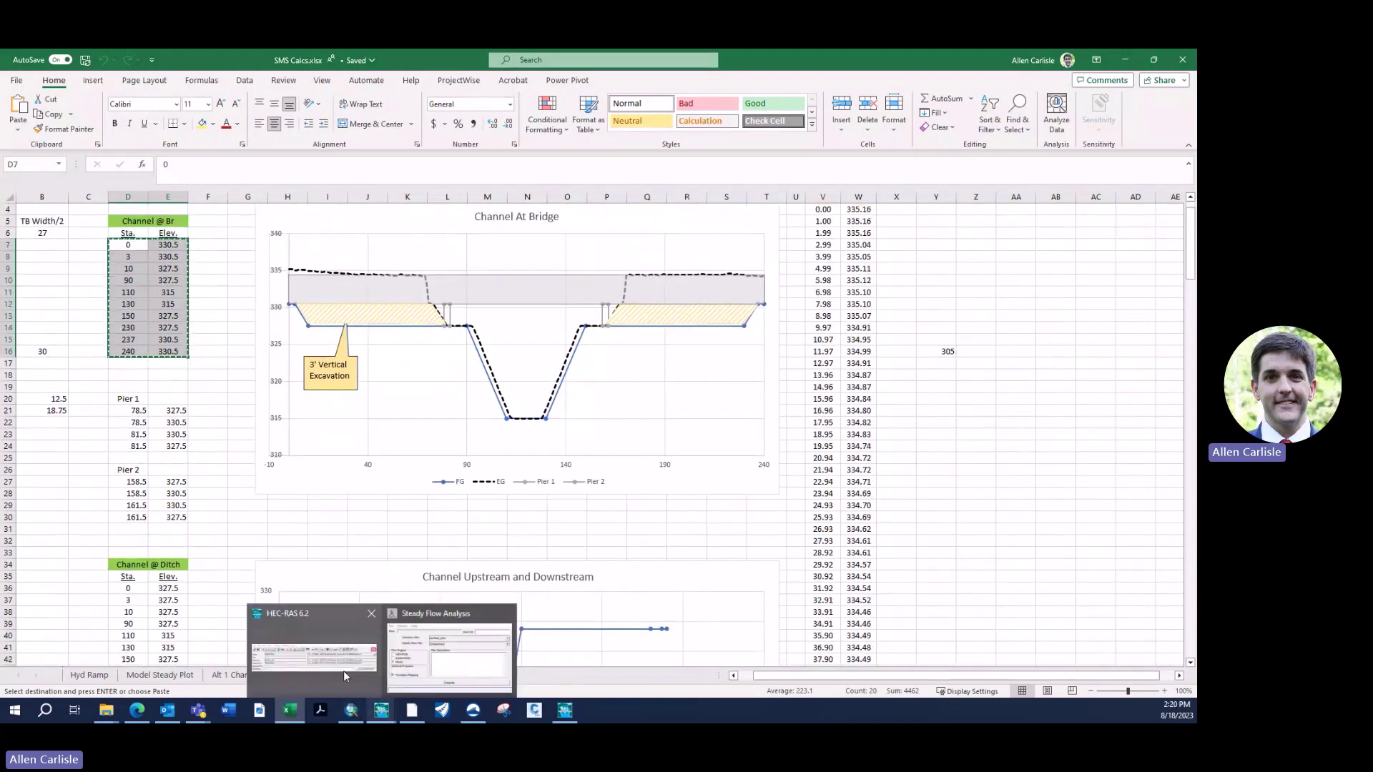
left_click(343, 673)
left_click(408, 329)
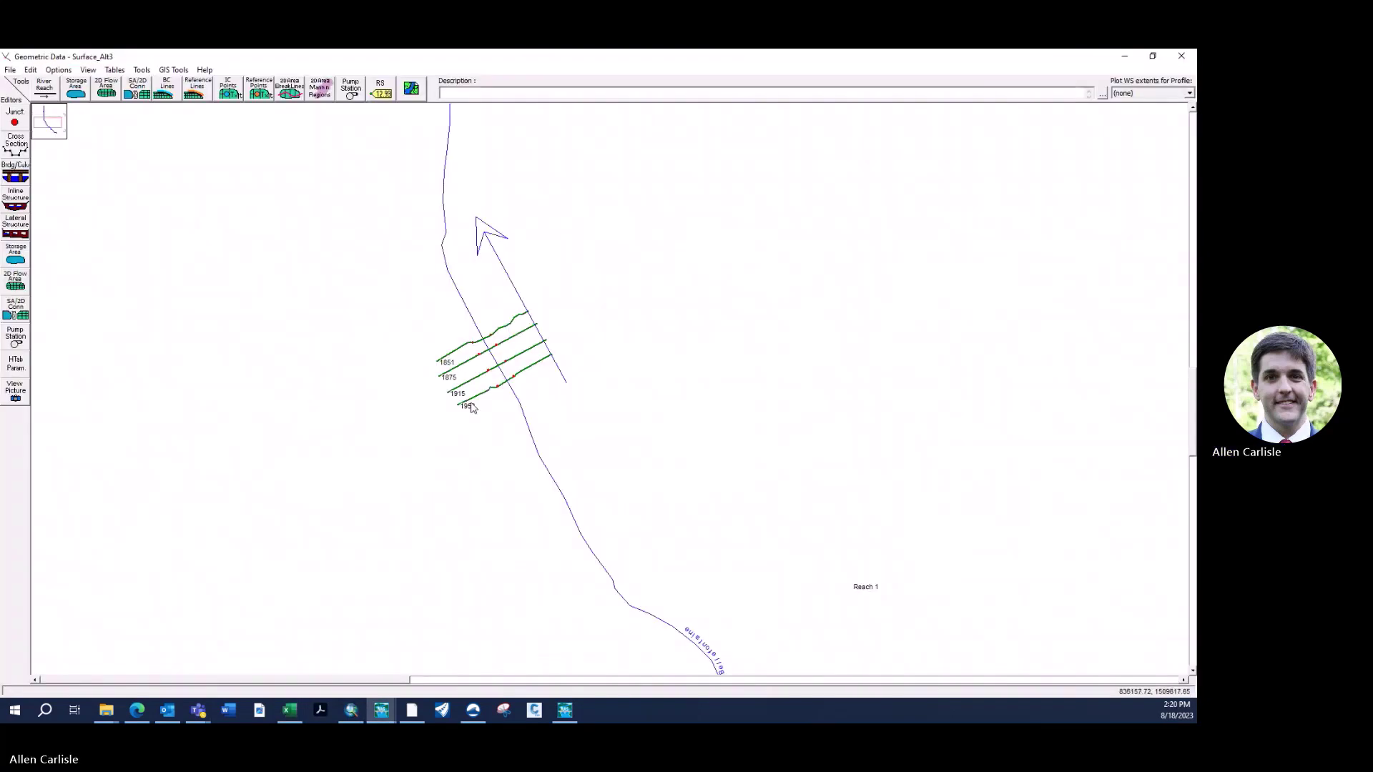
right_click(476, 400)
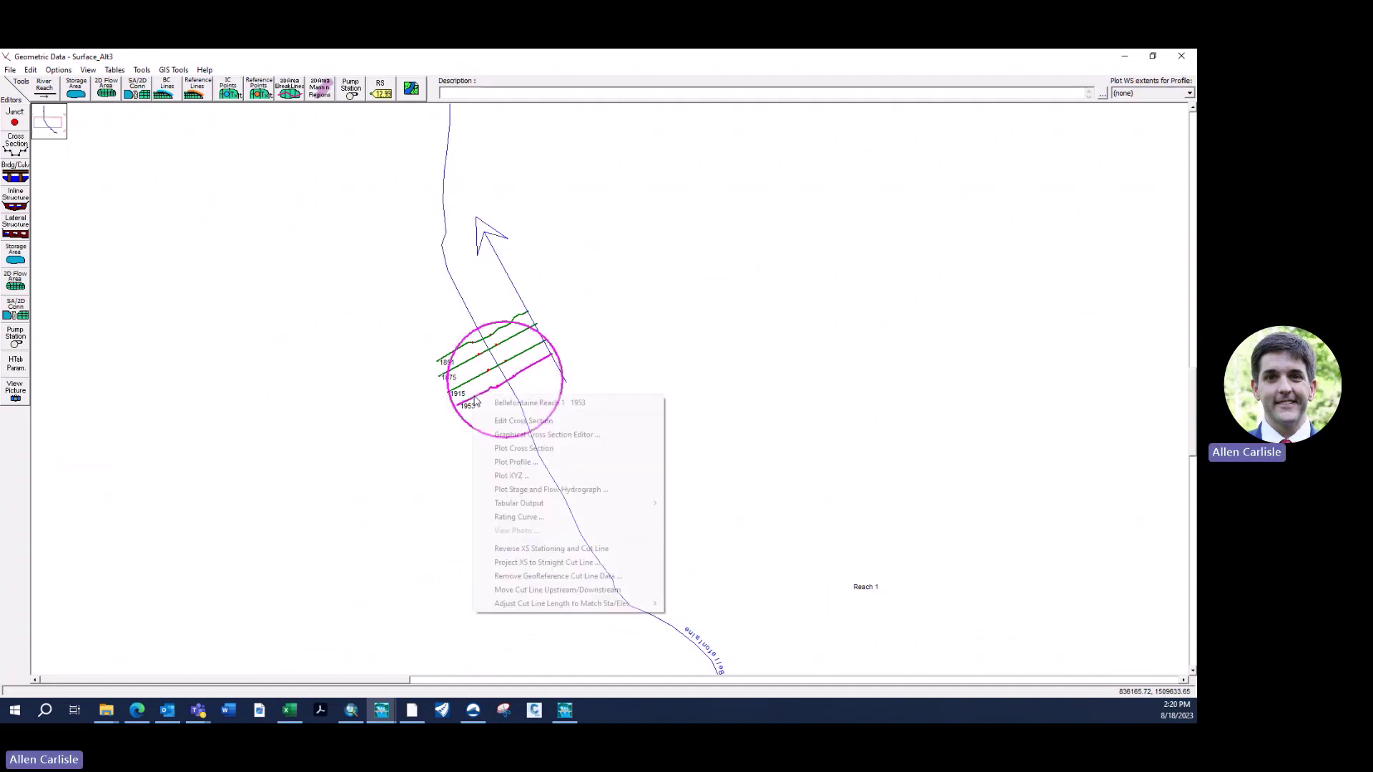
left_click(16, 147)
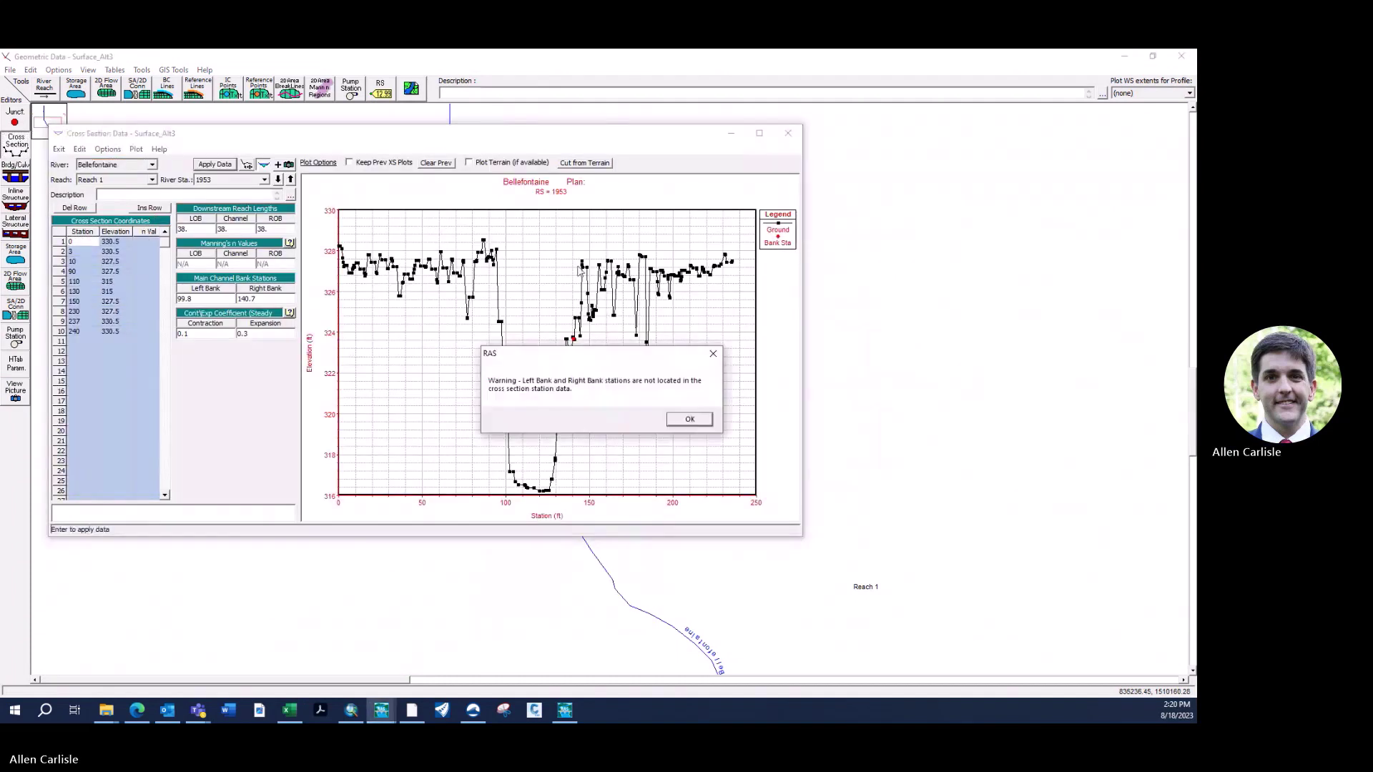
left_click(690, 419)
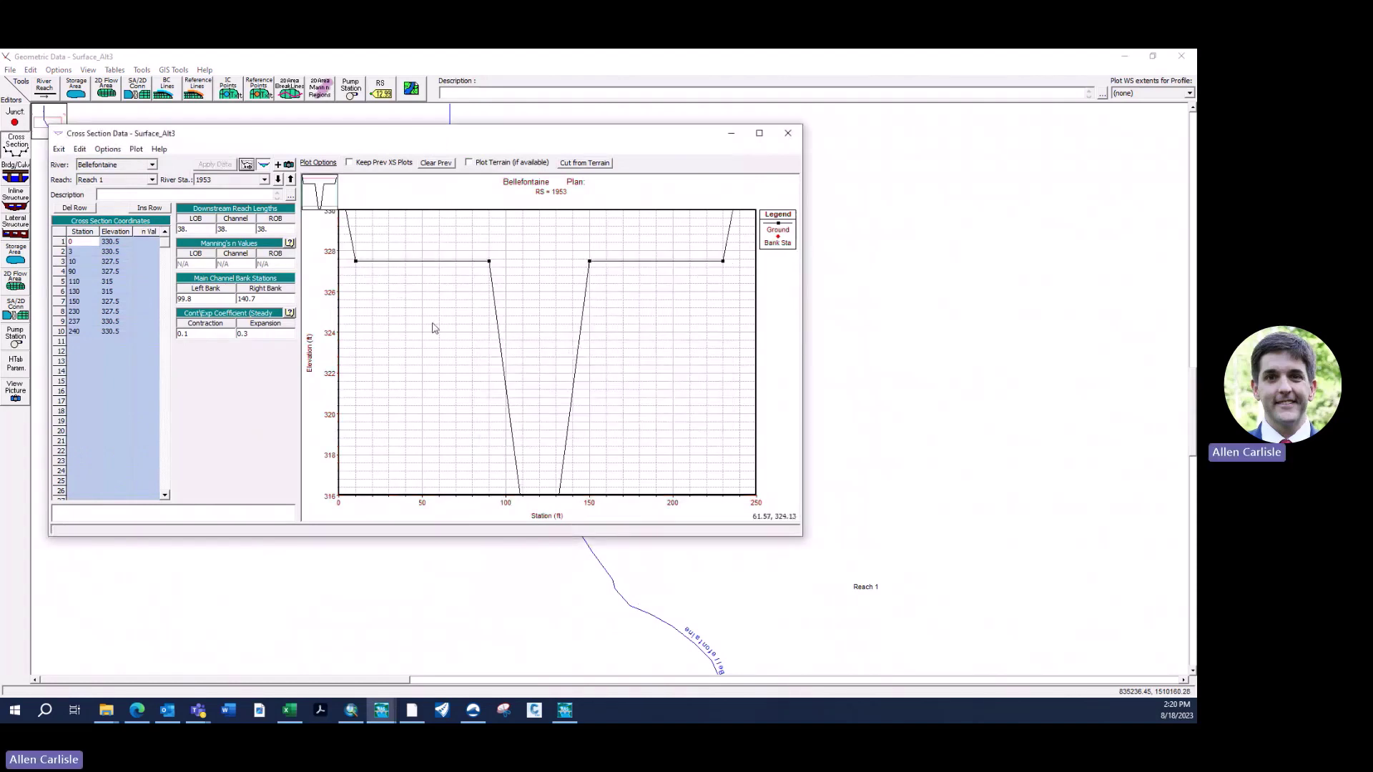
Load cross section 1851 and apply its data, dismissing the bank-station warning
left_click(264, 180)
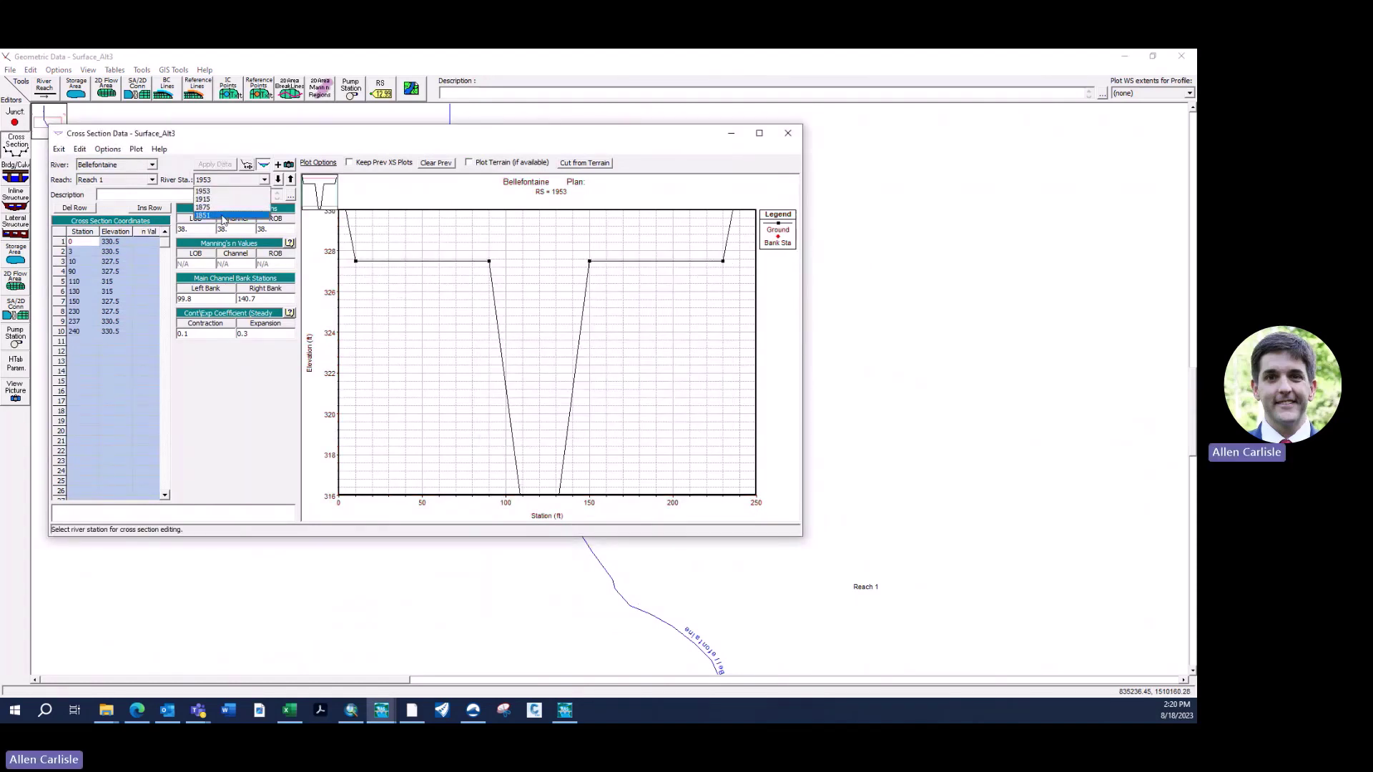
left_click(222, 215)
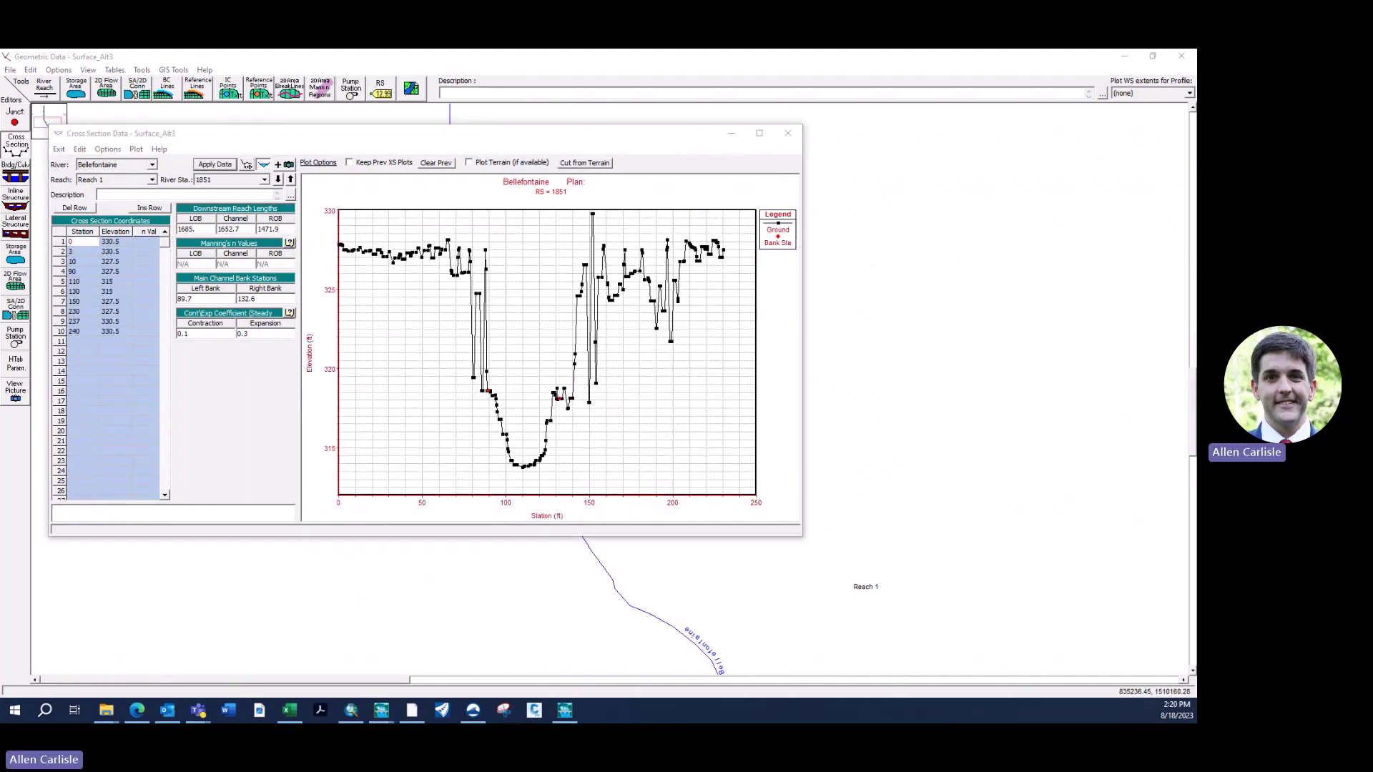
left_click(215, 163)
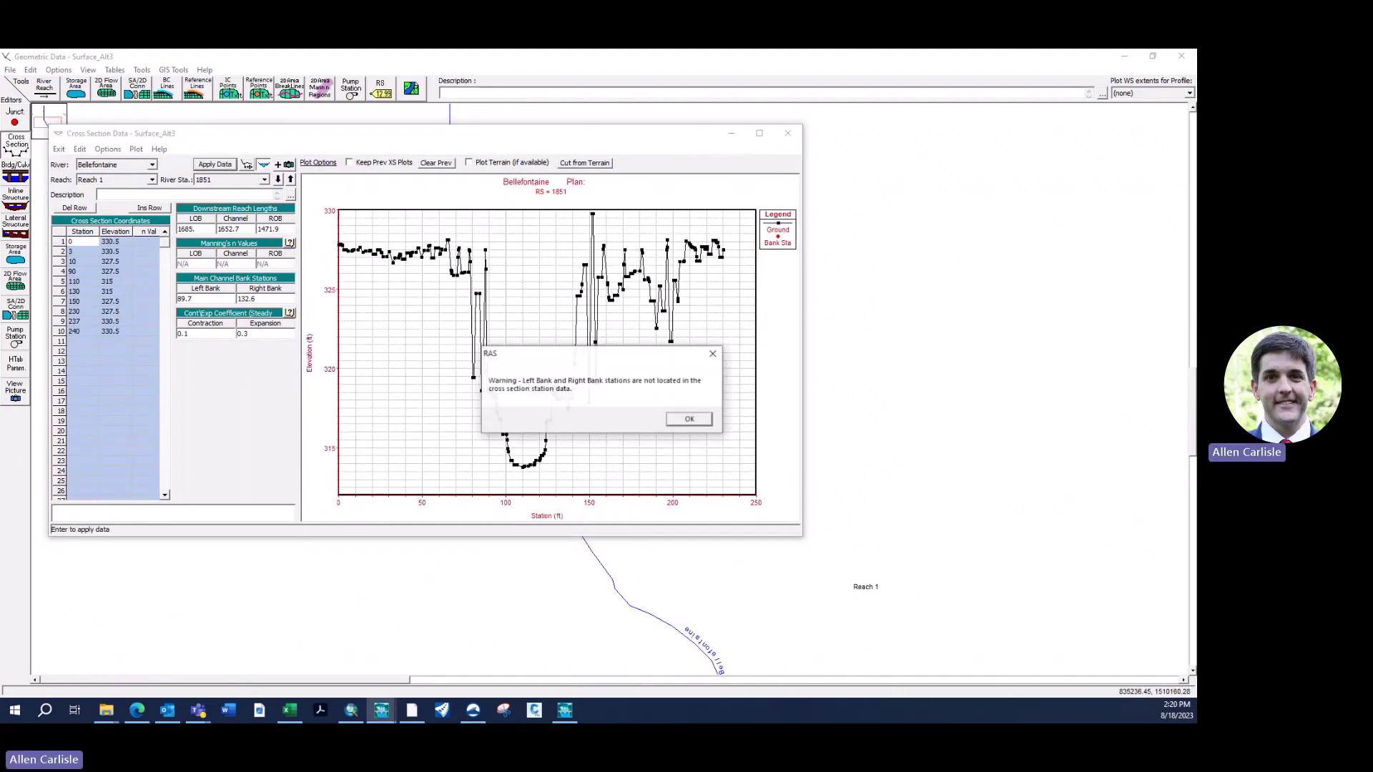
left_click(701, 426)
Copy the Channel @ Ditch station-elevation values and paste them into cross section 1851
left_click(299, 710)
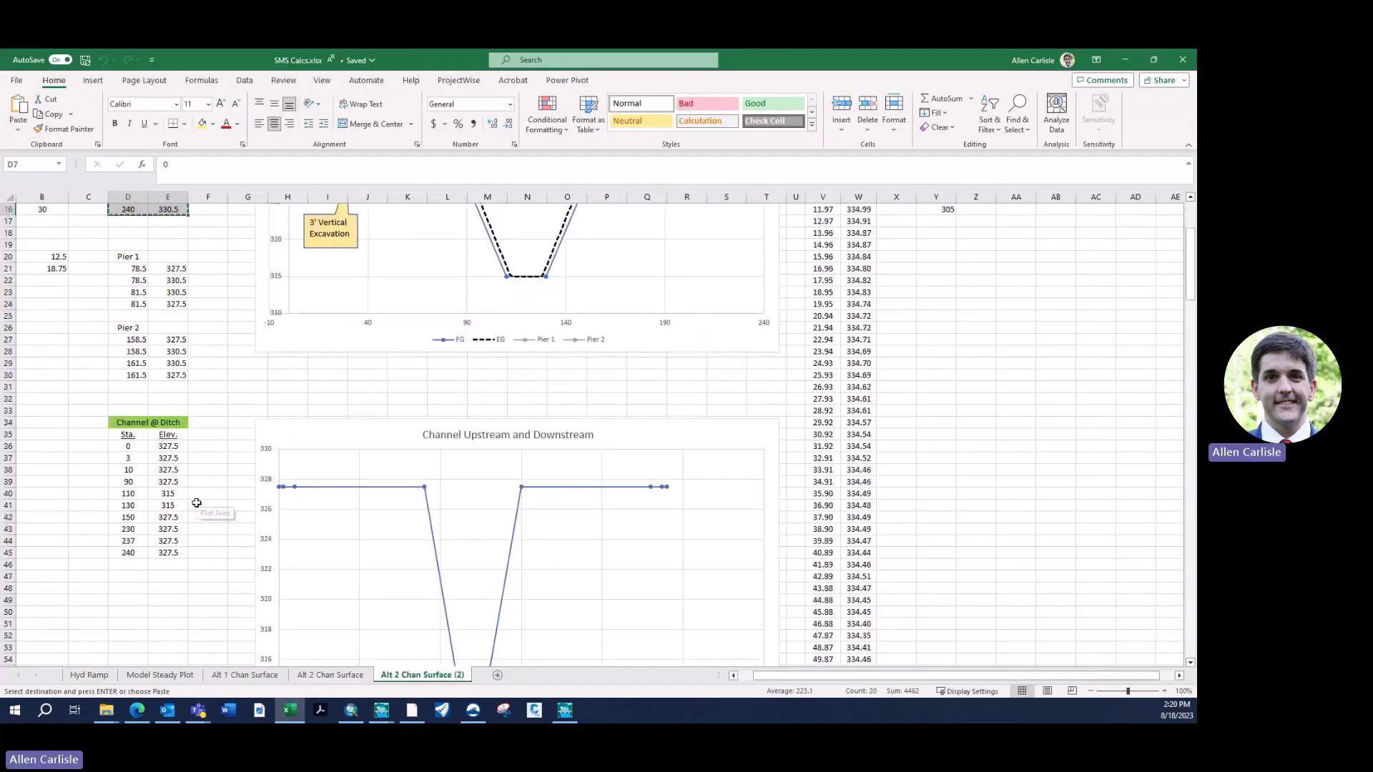
left_click_drag(128, 446, 168, 552)
key("ctrl+c")
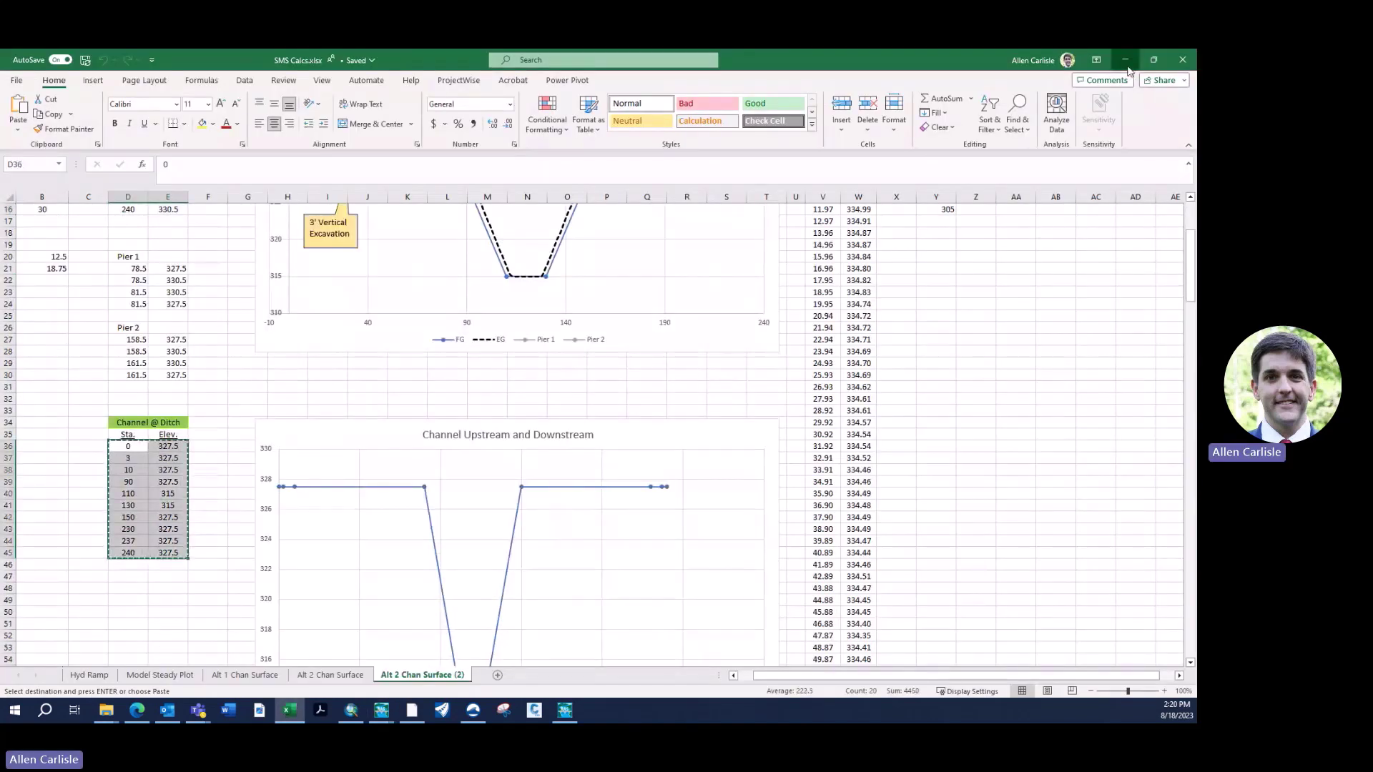
left_click(1126, 62)
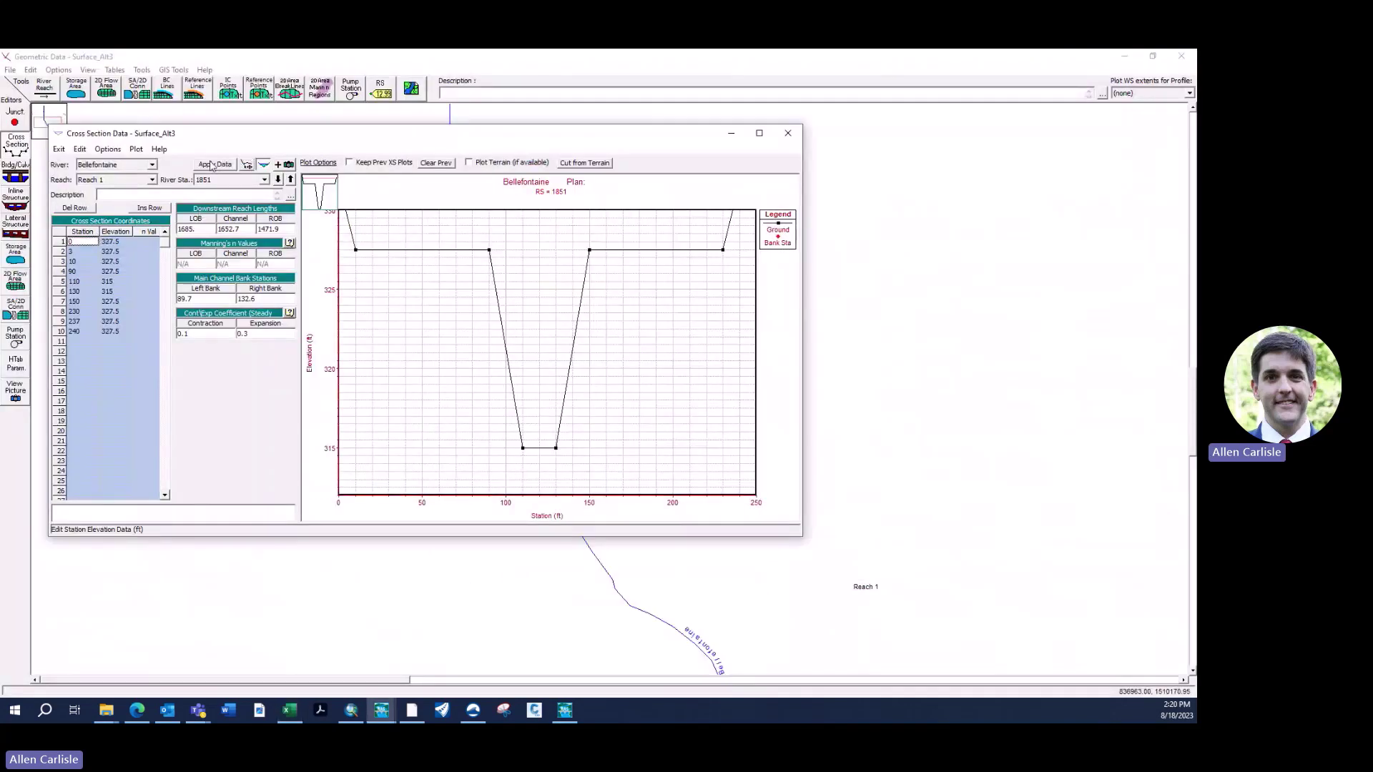
key("ctrl+v")
left_click(691, 417)
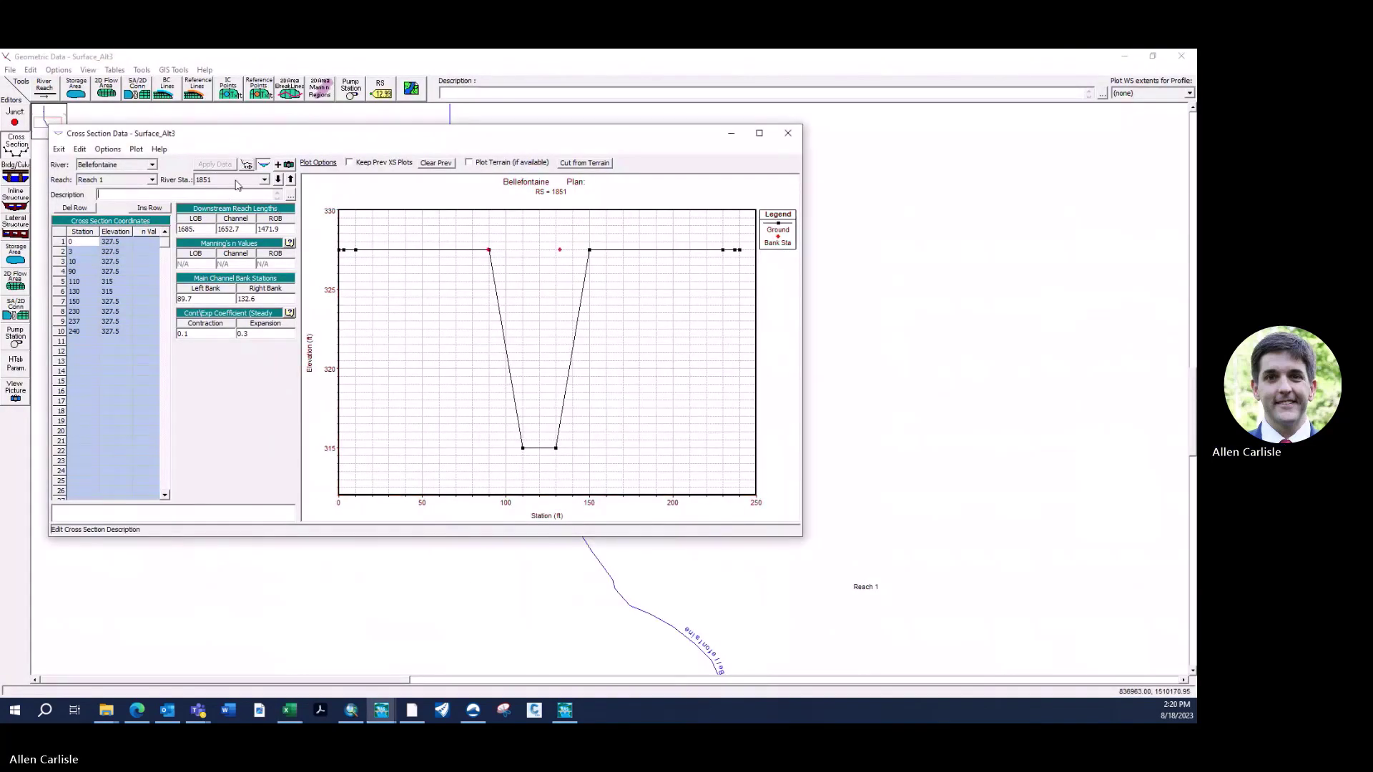
Paste the ditch channel coordinates into cross section 1953 and apply them
left_click(278, 180)
left_click_drag(82, 231, 115, 231)
key("ctrl+v")
left_click(205, 164)
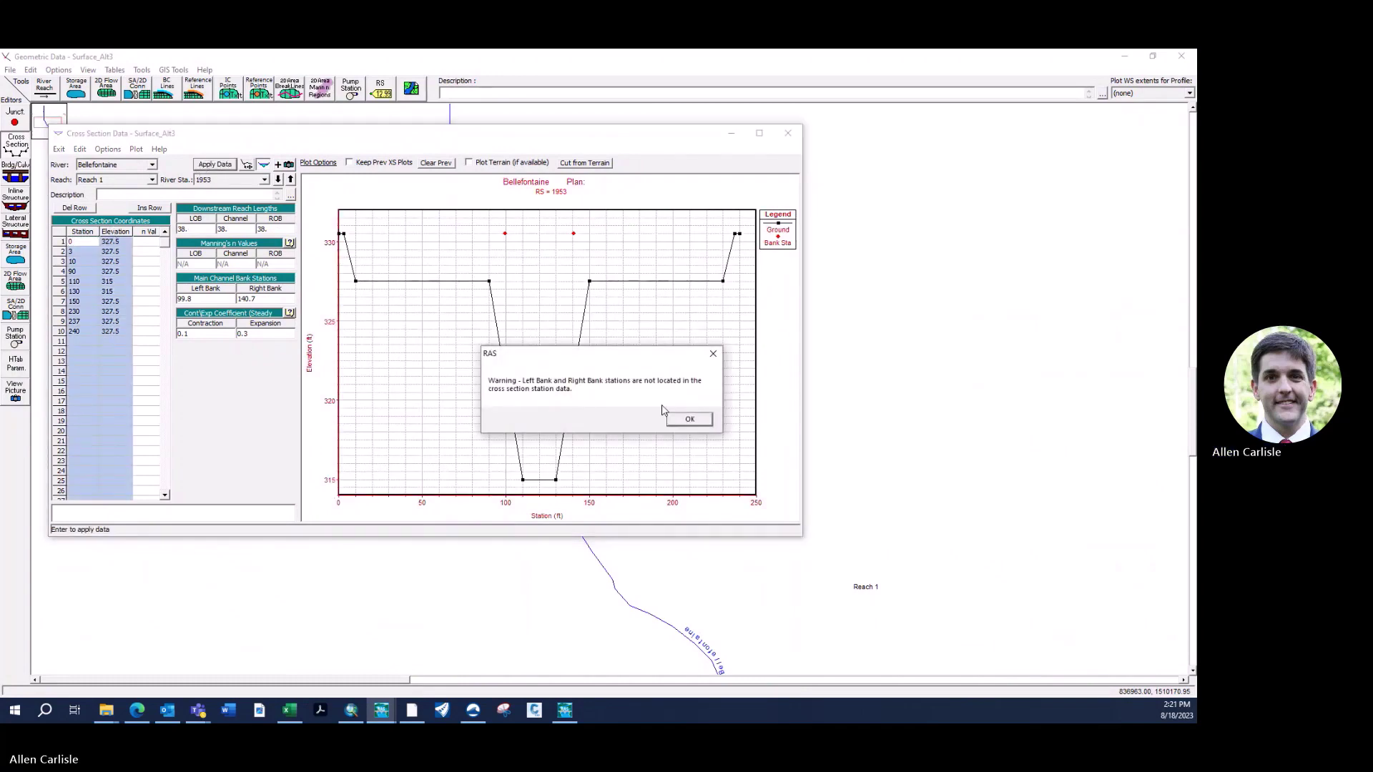
left_click(689, 419)
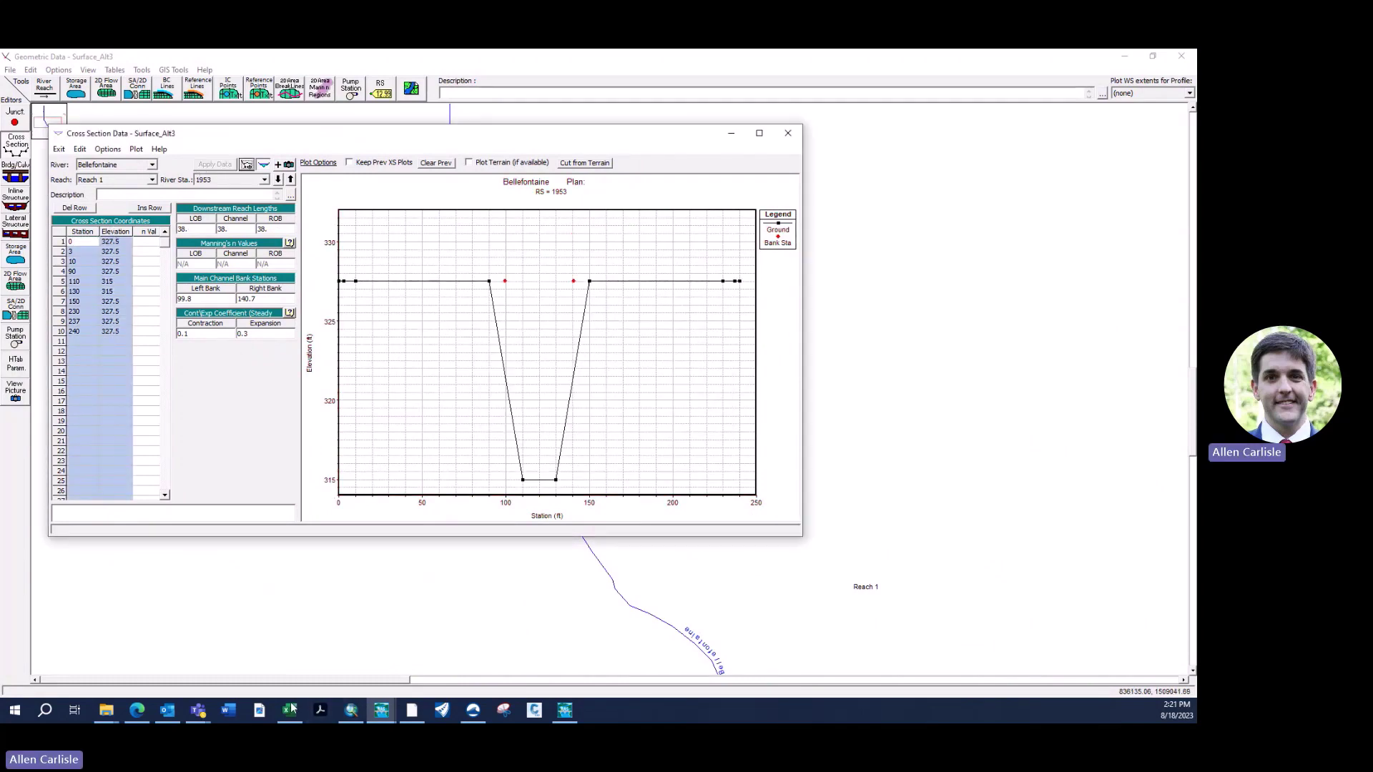
Paste the bridge channel coordinates into cross section 1953 and apply them
mouse_move(289, 710)
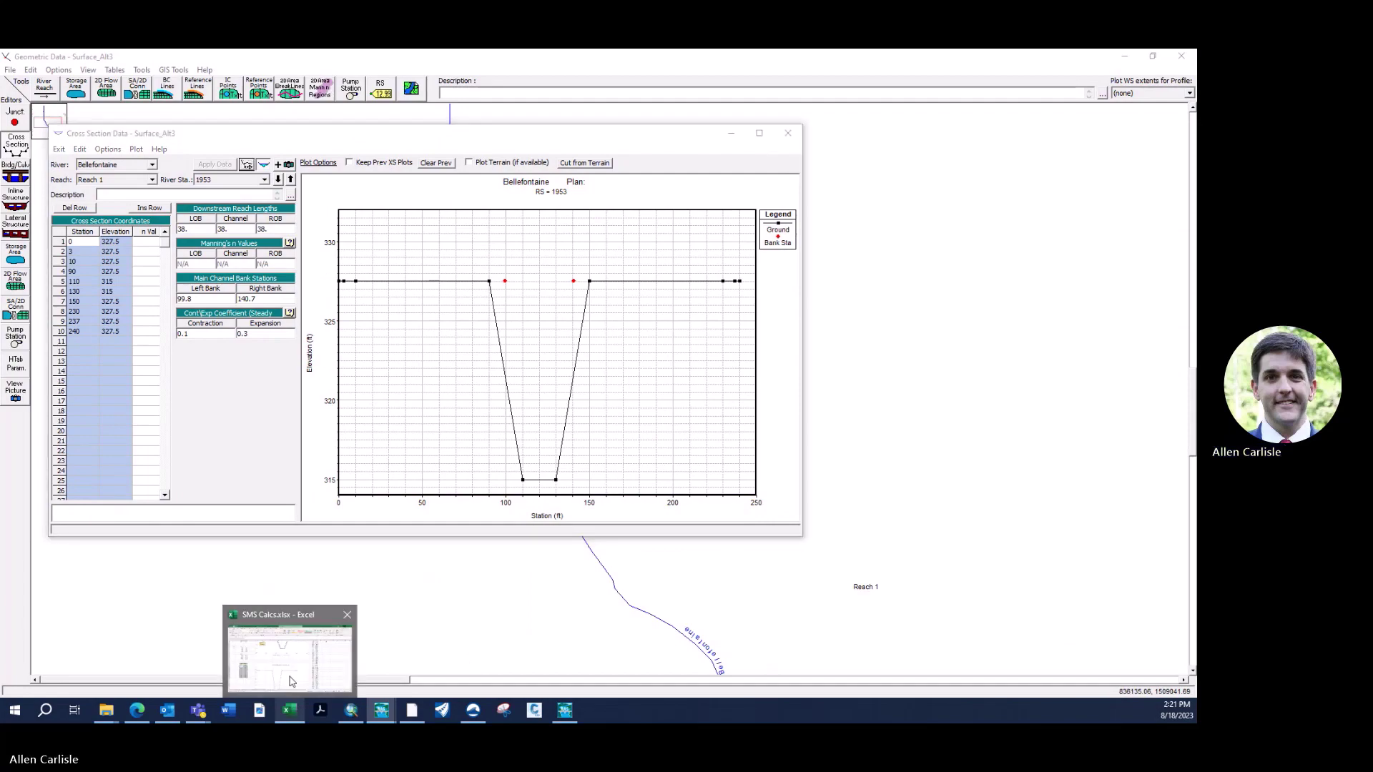
left_click(290, 680)
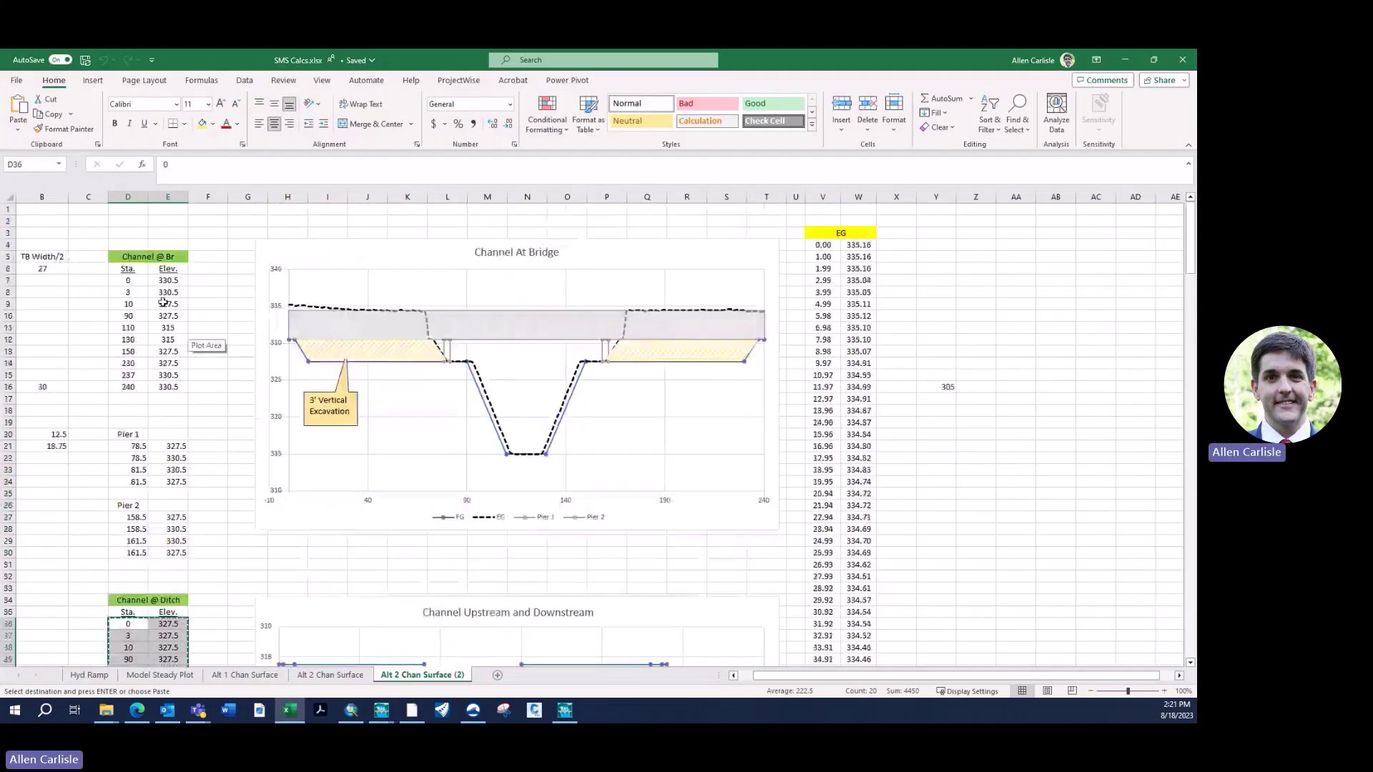
key("alt+Tab")
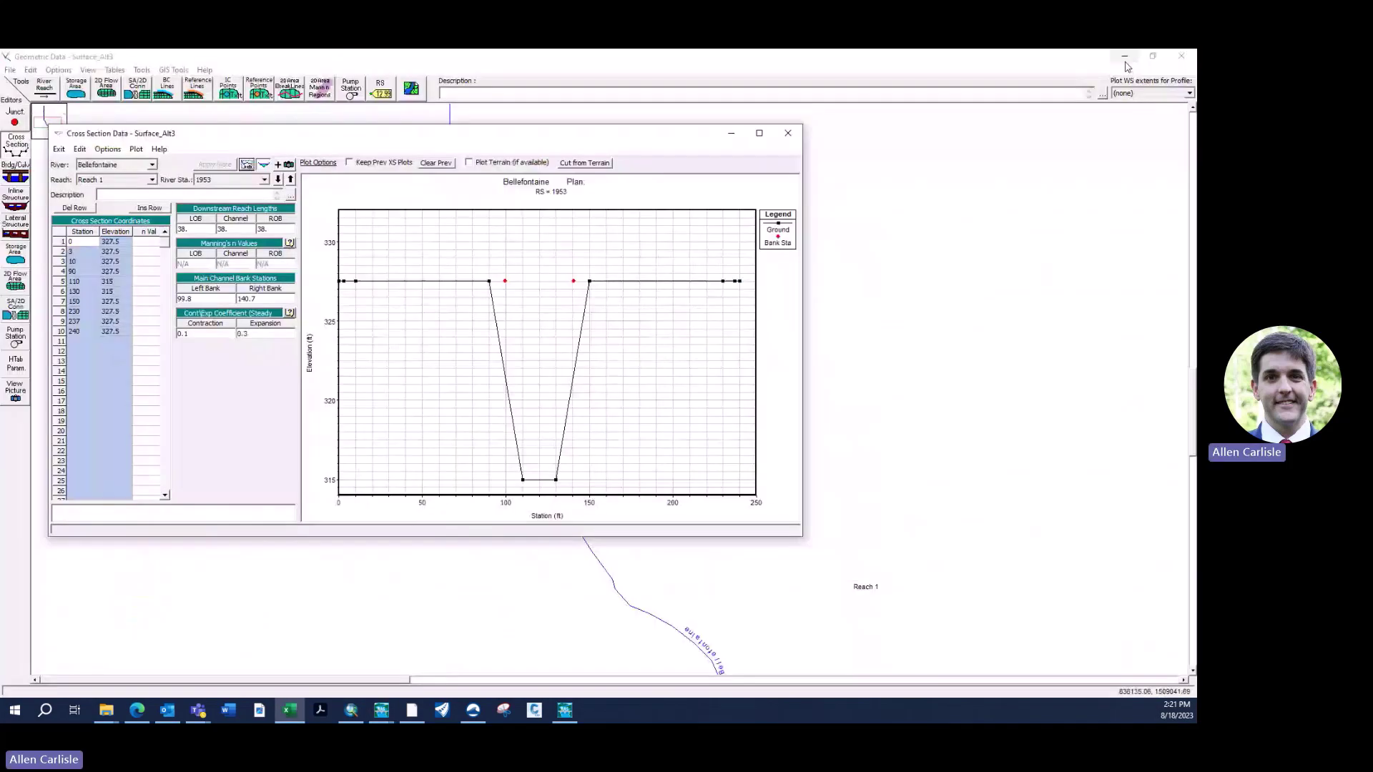
key("ctrl+v")
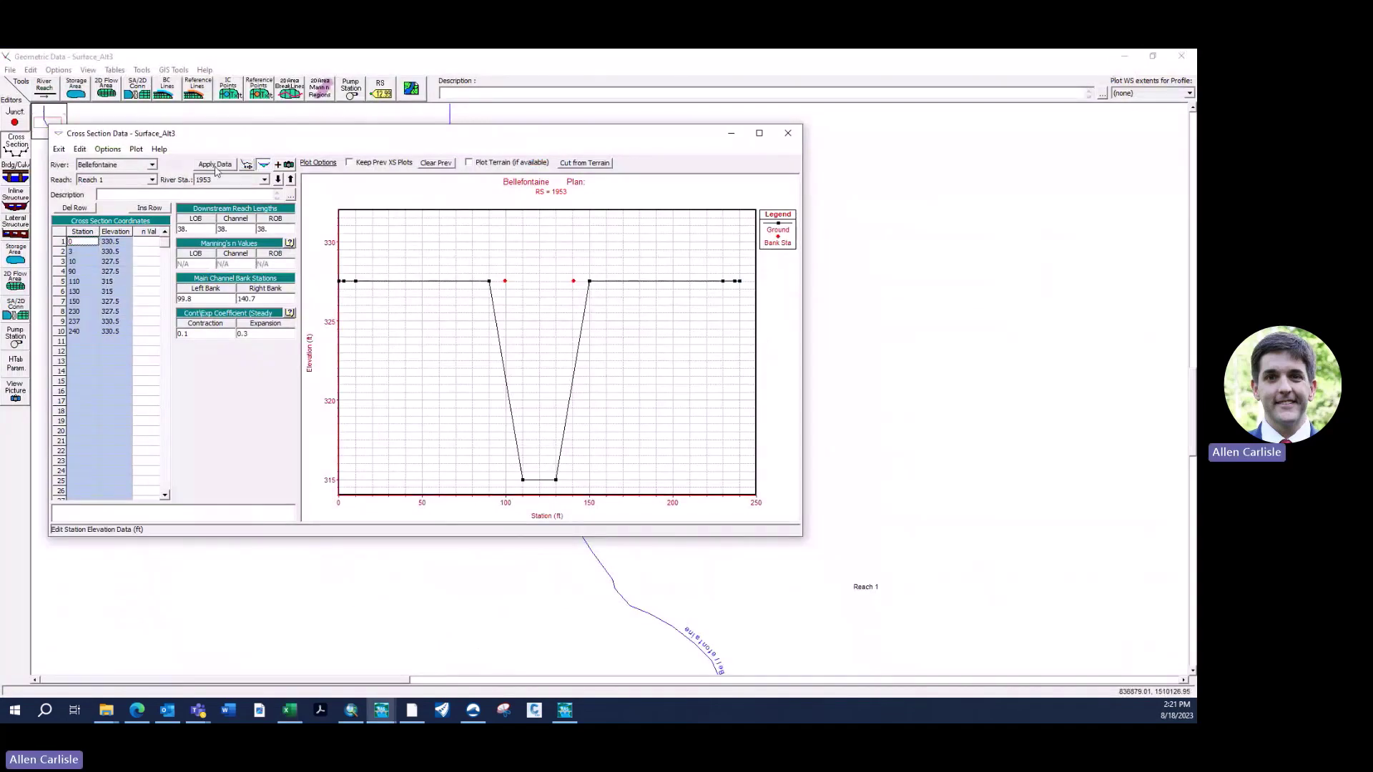
left_click(215, 166)
key("Return")
Load cross section 1915 and apply its data, dismissing the warning
left_click(221, 179)
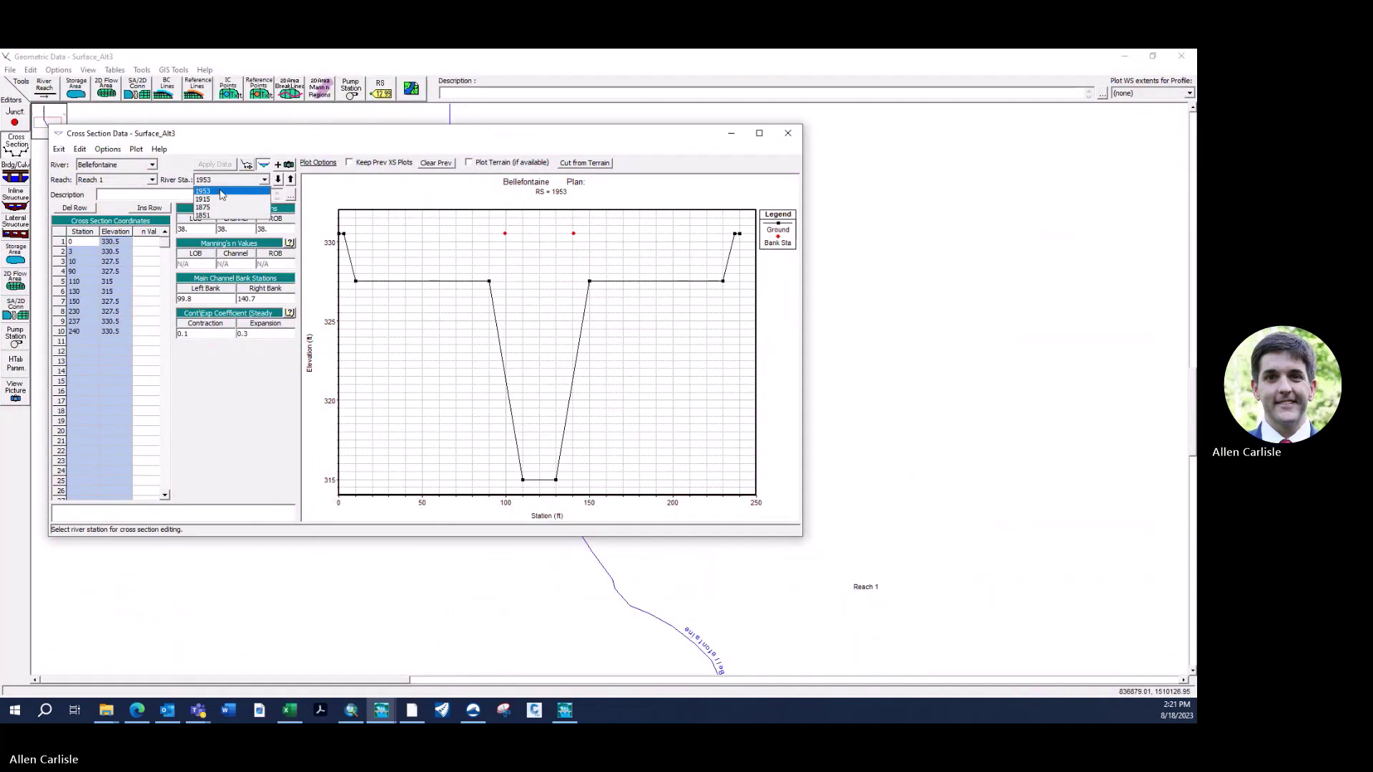
left_click(203, 199)
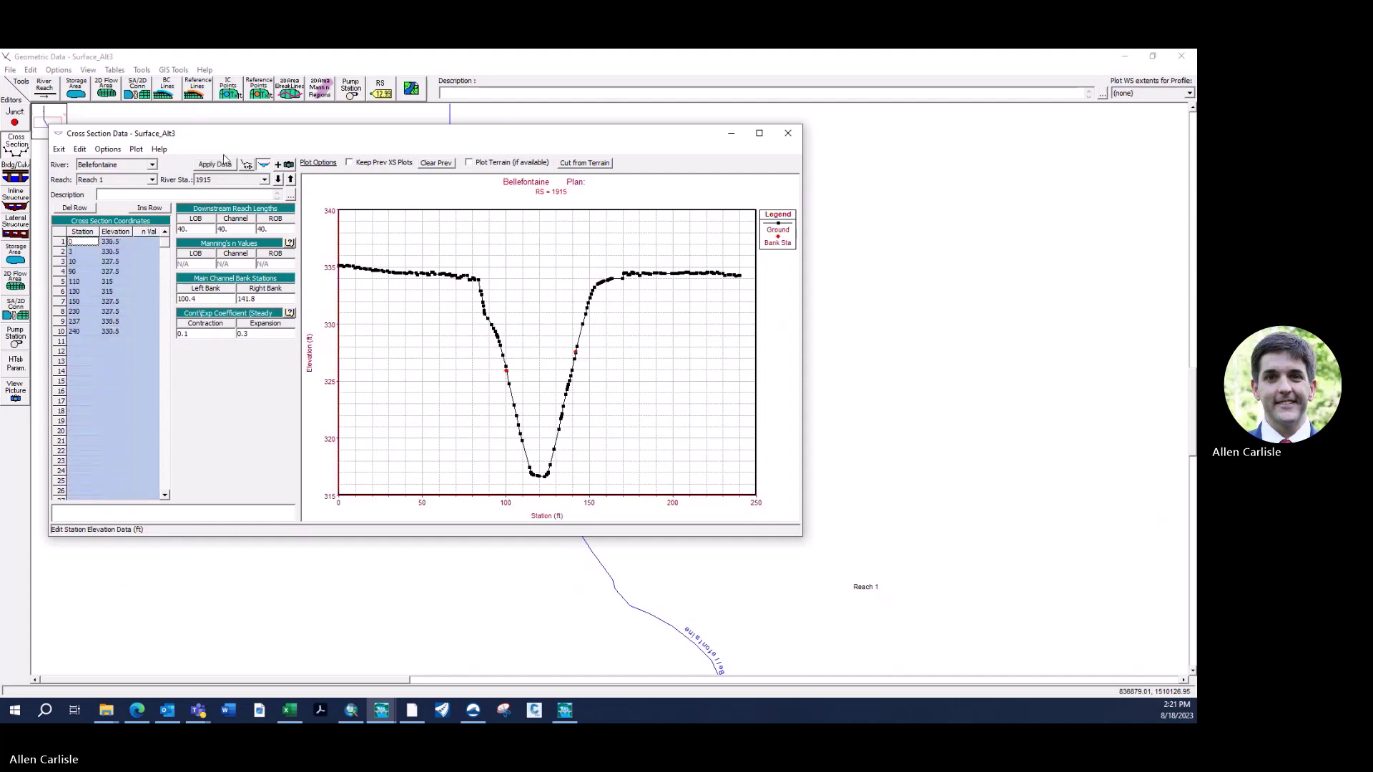
left_click(224, 169)
key("Return")
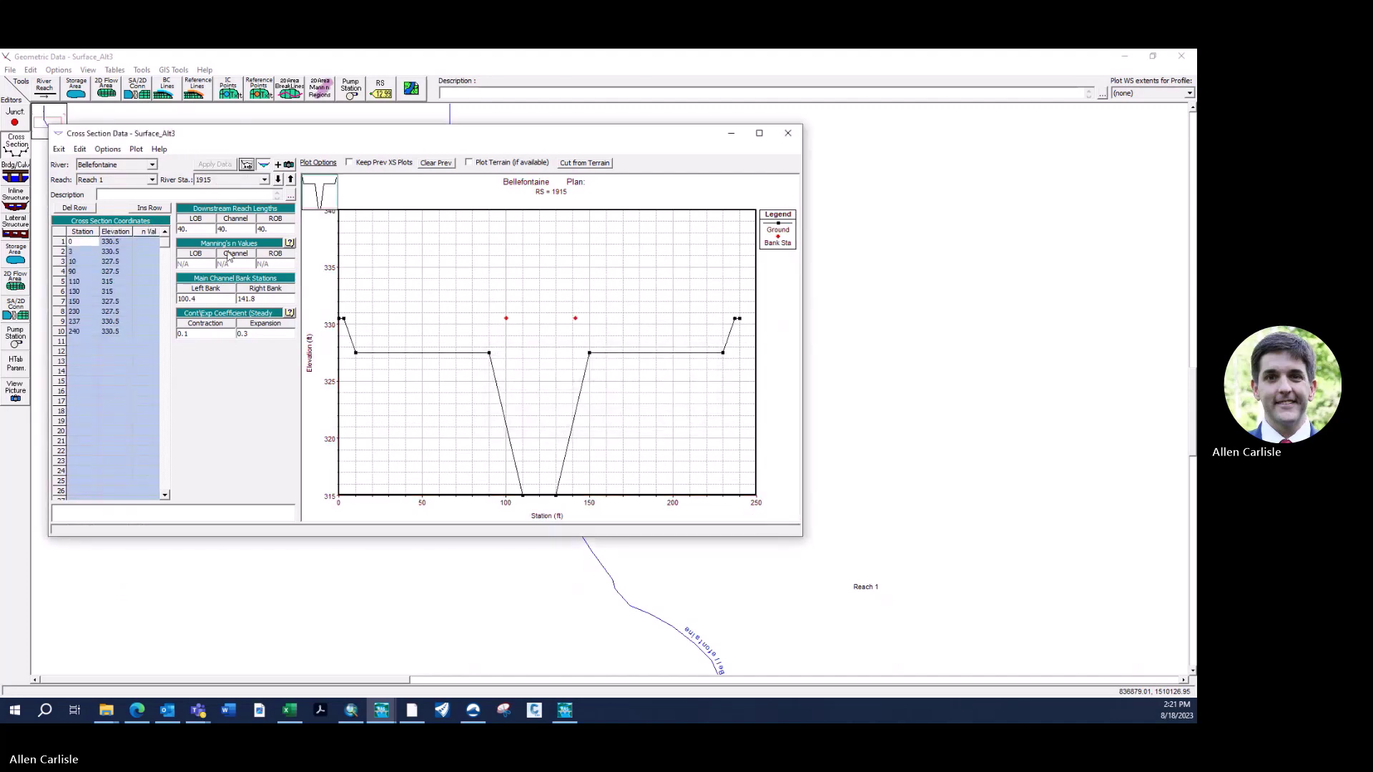
Paste the excavated channel coordinates into cross section 1875 and apply them
left_click(243, 180)
left_click(239, 206)
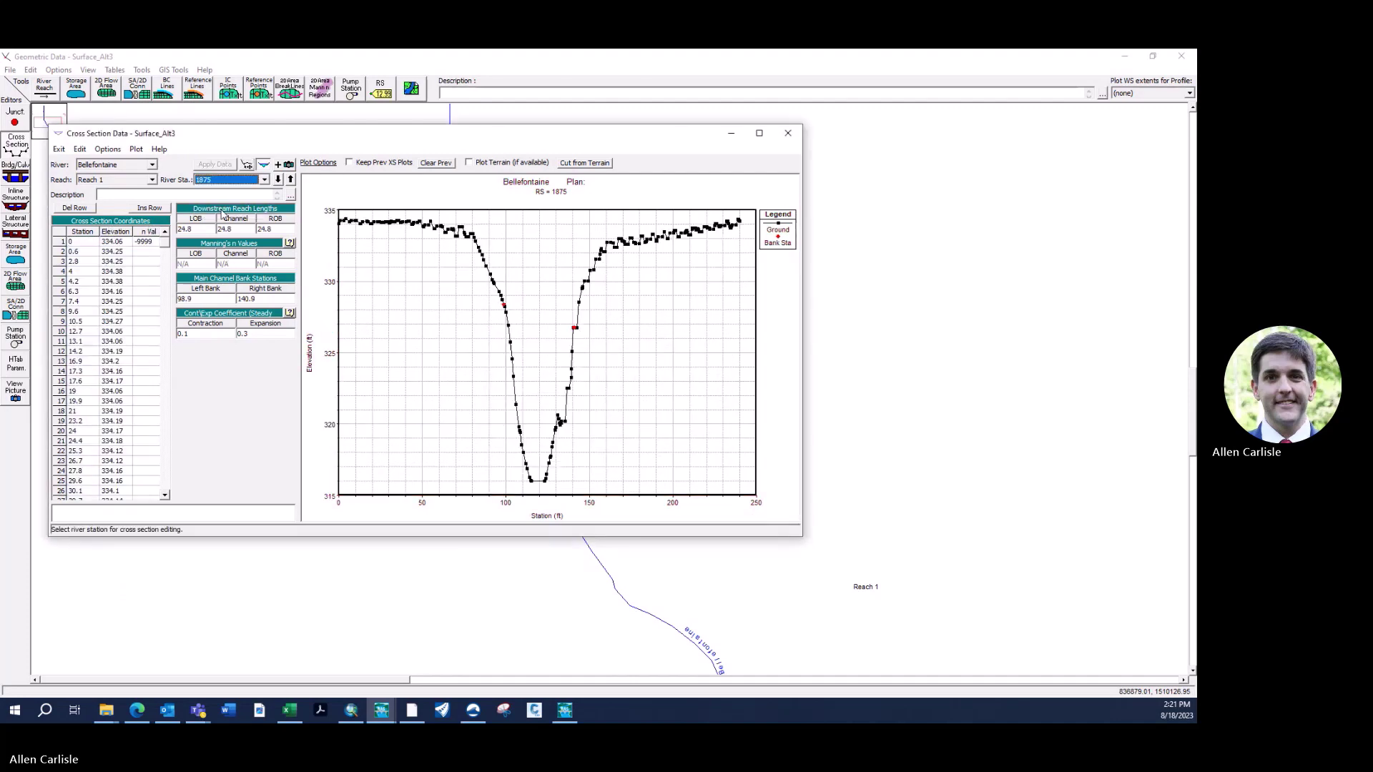
left_click_drag(78, 231, 147, 231)
key("ctrl+v")
left_click(221, 166)
left_click(672, 423)
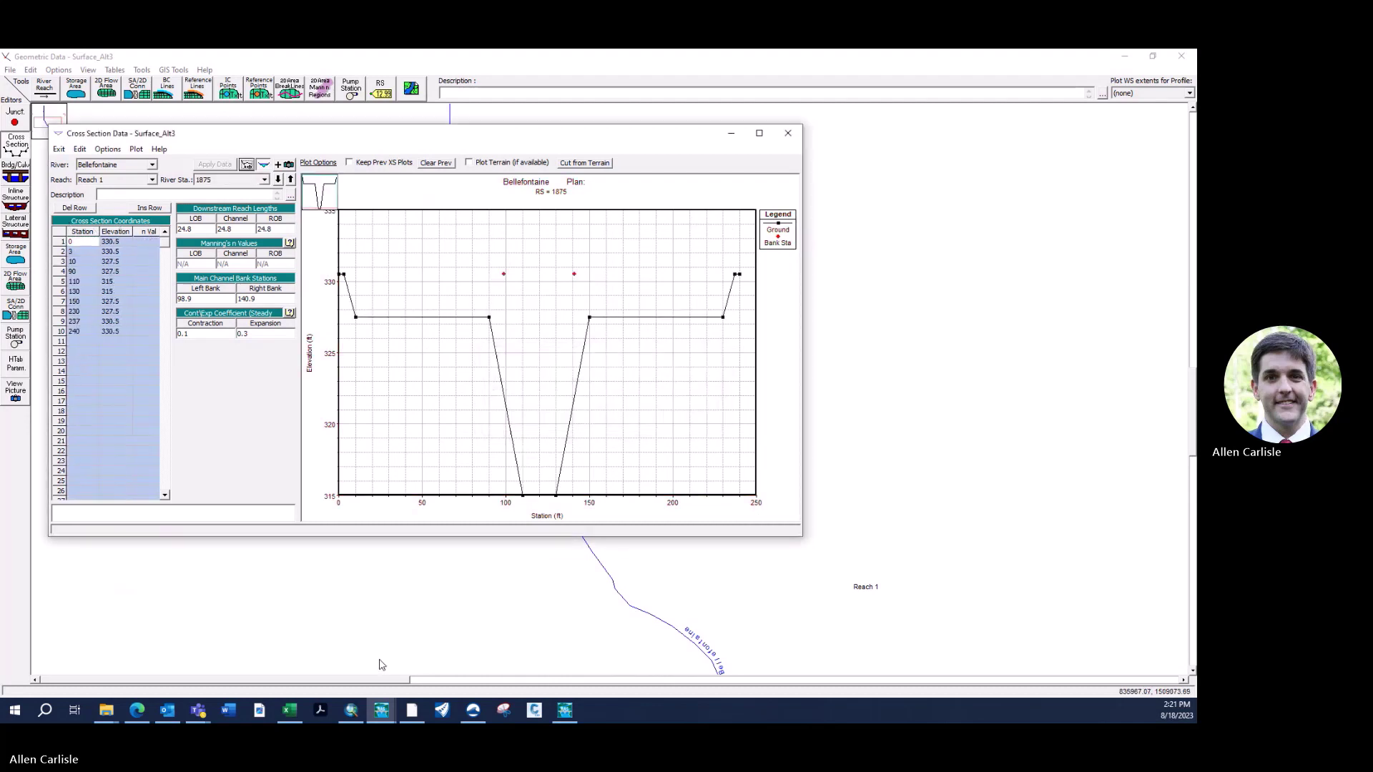
Copy the Channel @ Ditch pairs from SMS Calcs and paste them into cross section 1953
left_click(290, 709)
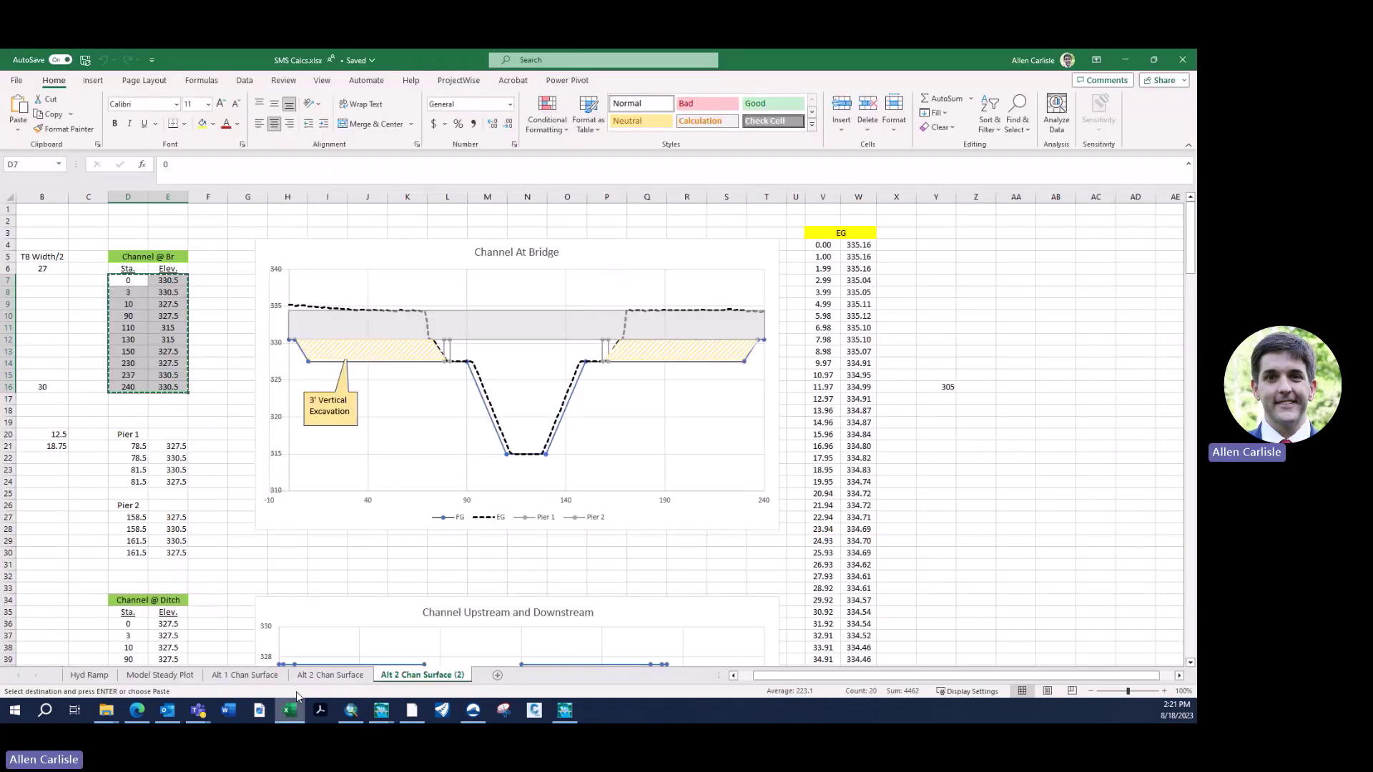
scroll(128, 515, "down", 3)
left_click_drag(128, 517, 168, 624)
key("ctrl+c")
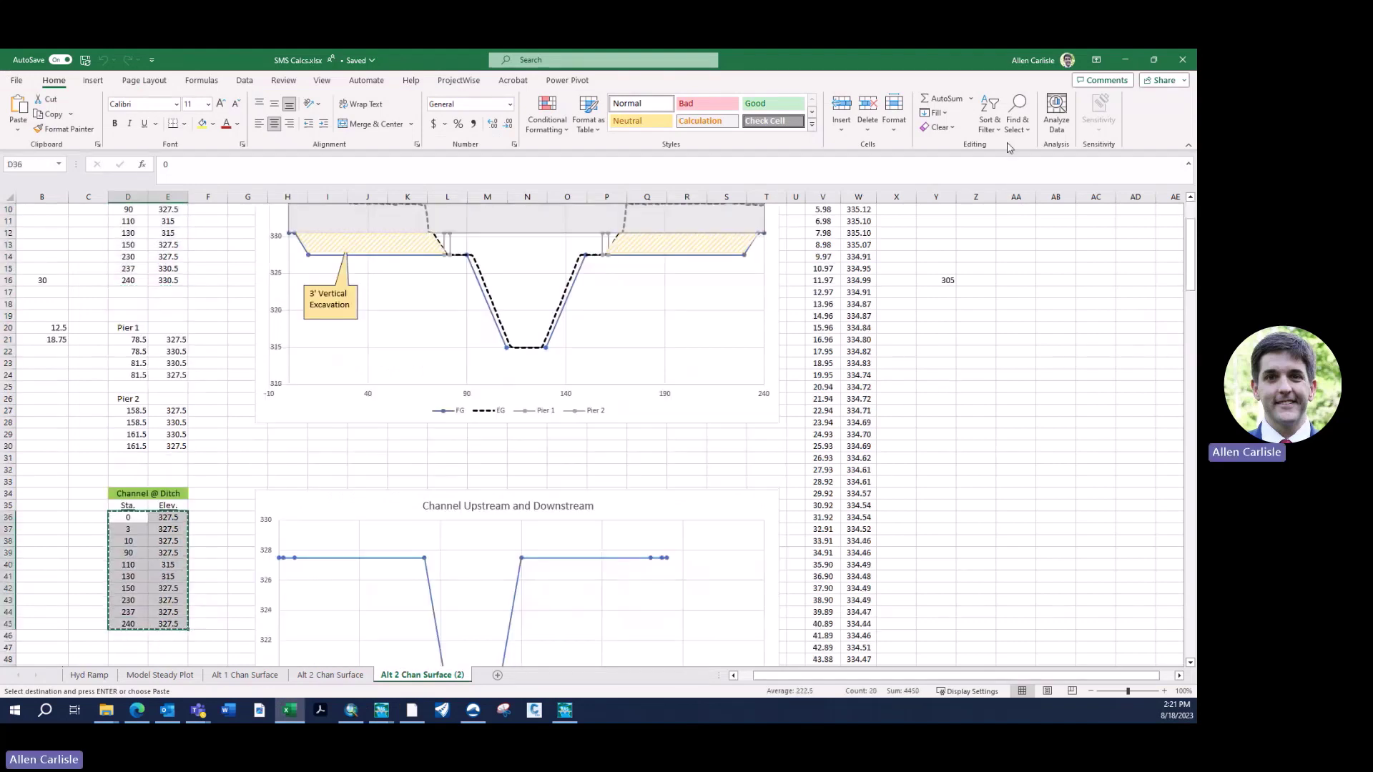
left_click(1123, 58)
left_click(263, 179)
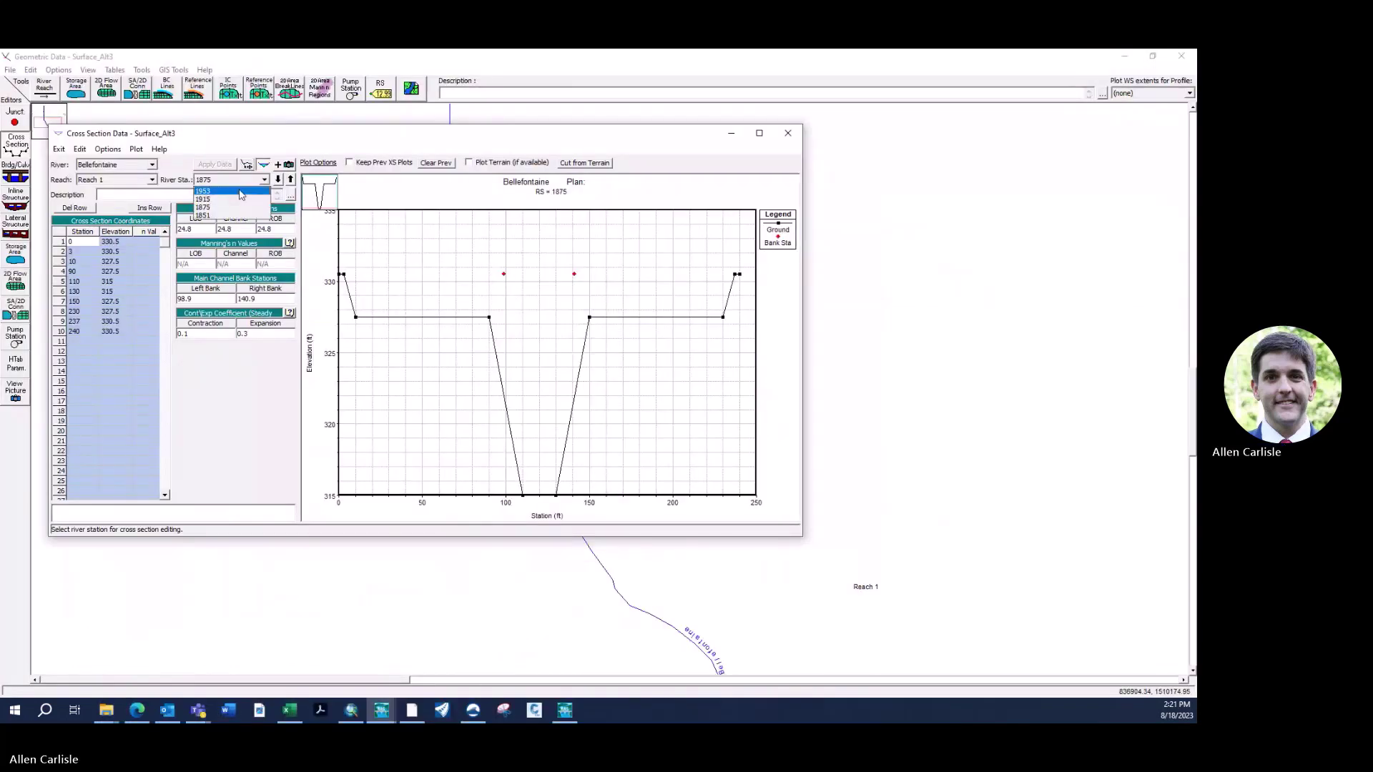
left_click(240, 194)
left_click_drag(82, 231, 115, 231)
key("ctrl+v")
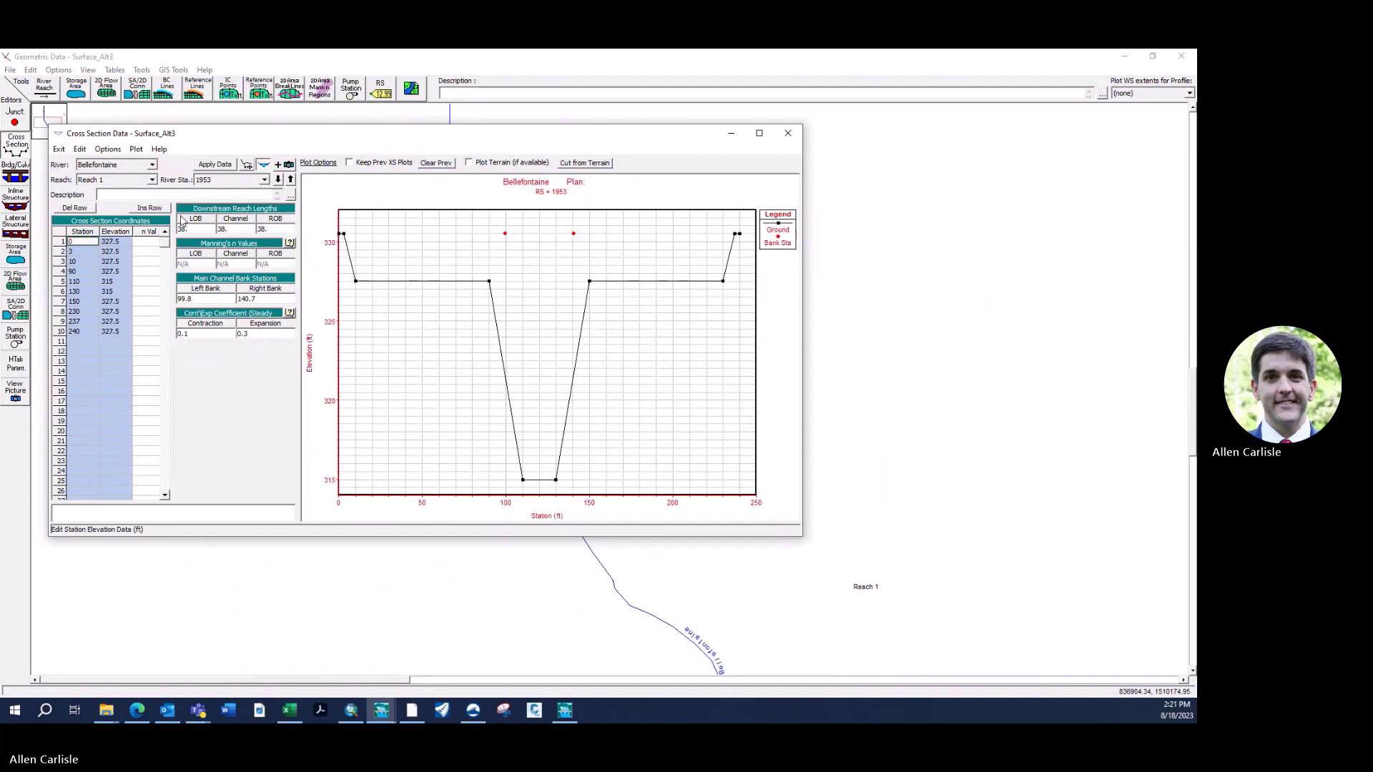
left_click(620, 459)
key("Return")
Fit the plot to the full section and close the cross-section editor
right_click(622, 460)
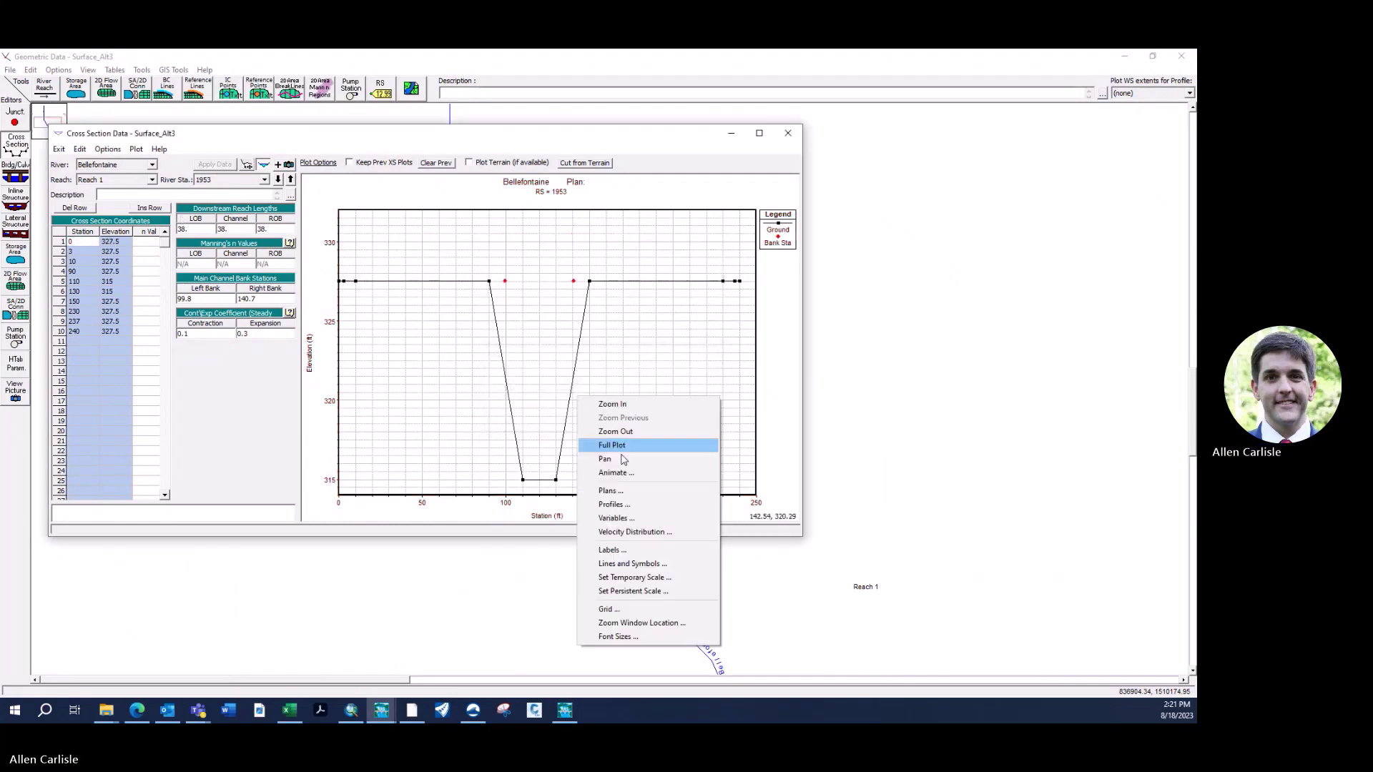
left_click(616, 446)
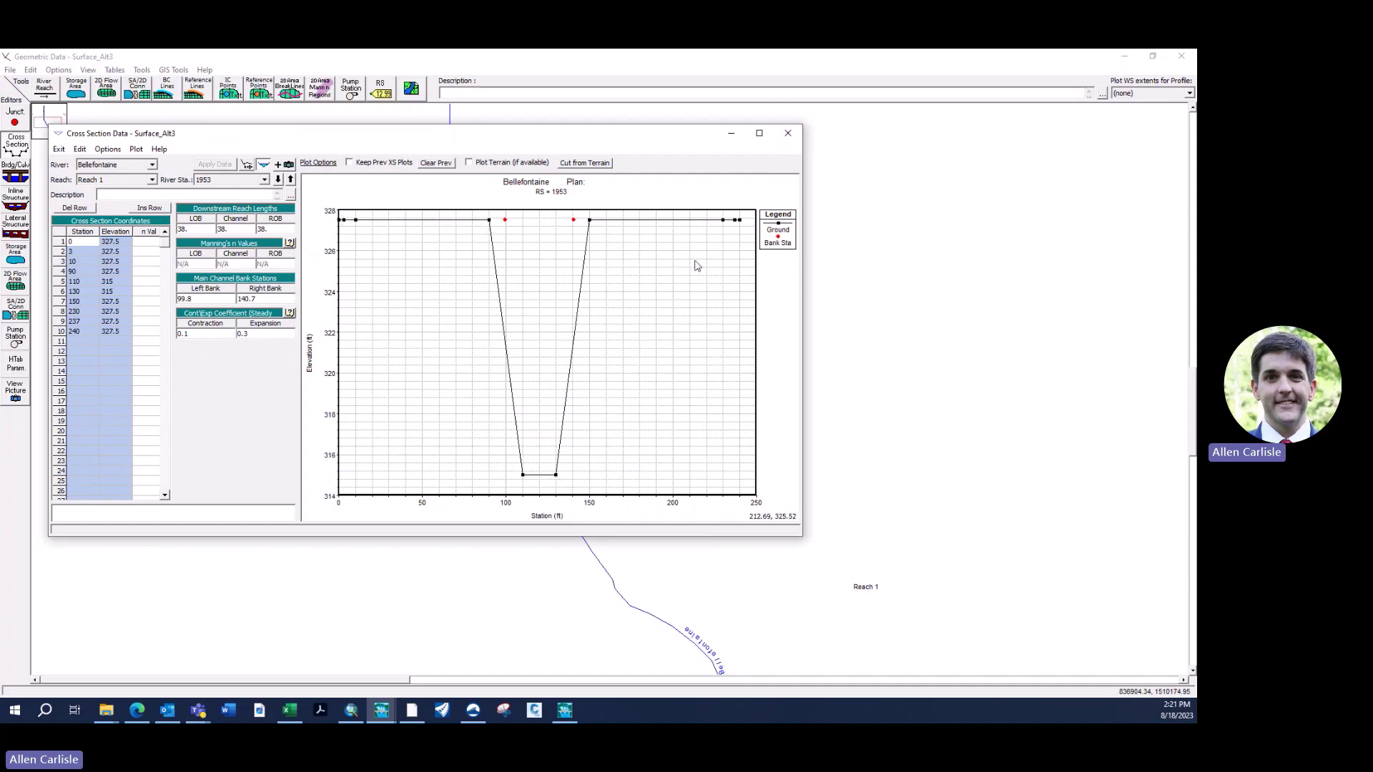
left_click(787, 135)
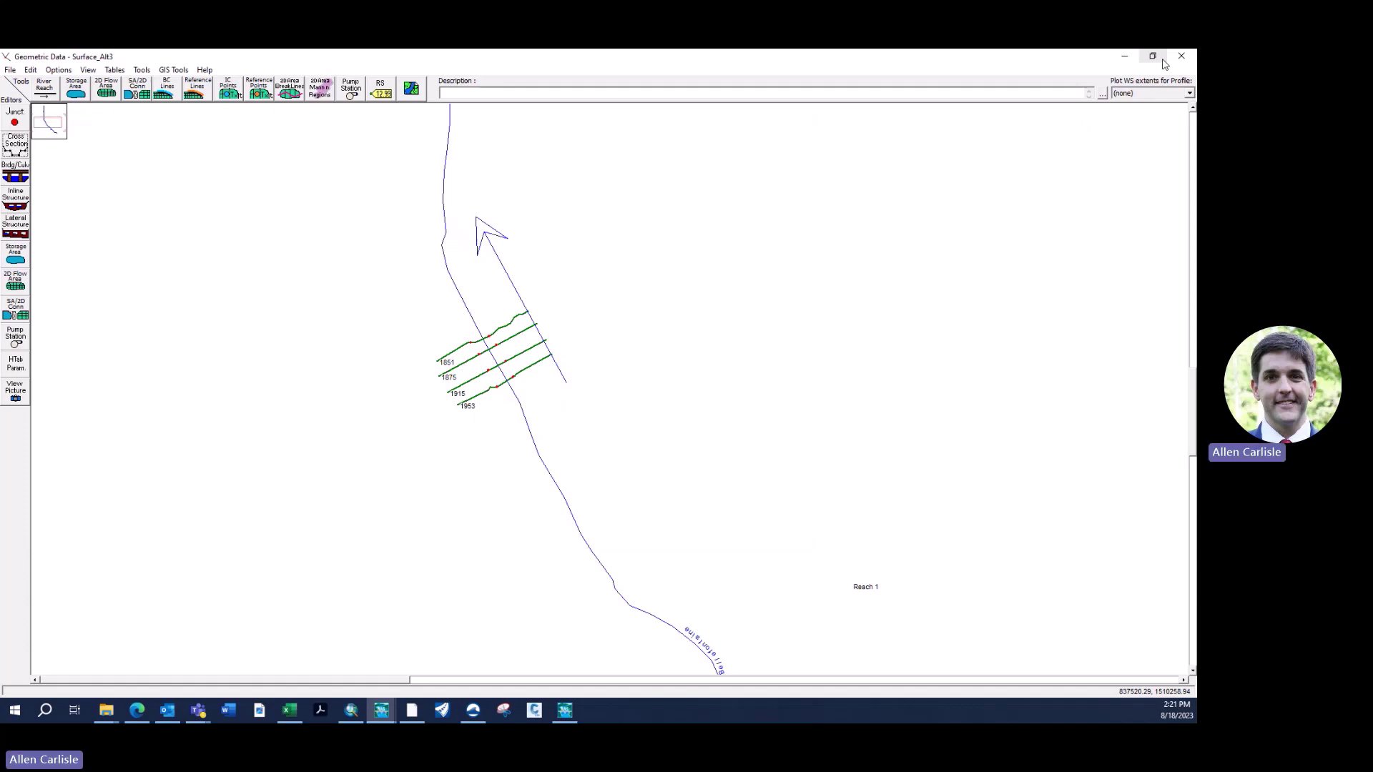
Start a terrain GeoTiff export from the Surface_Alt3 cross sections
left_click(1163, 63)
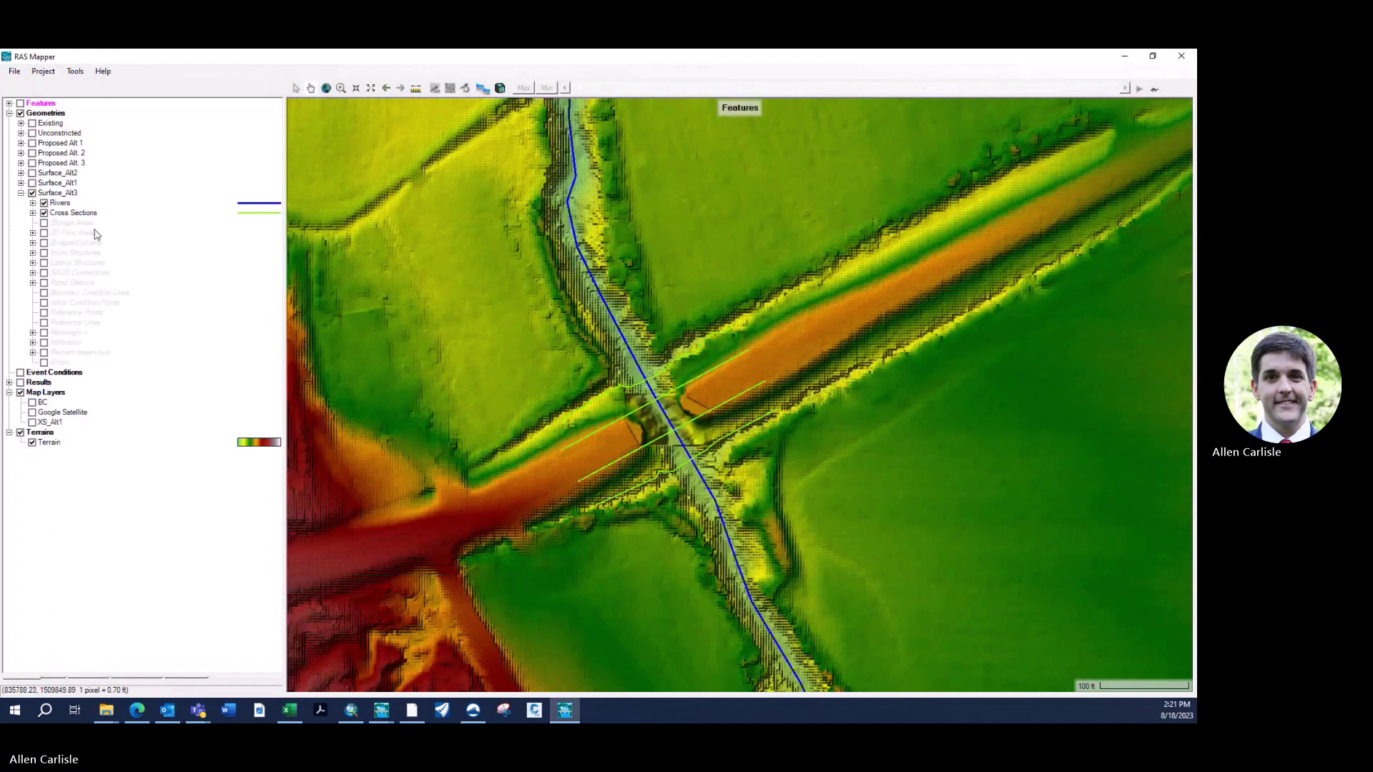
left_click(73, 193)
right_click(74, 196)
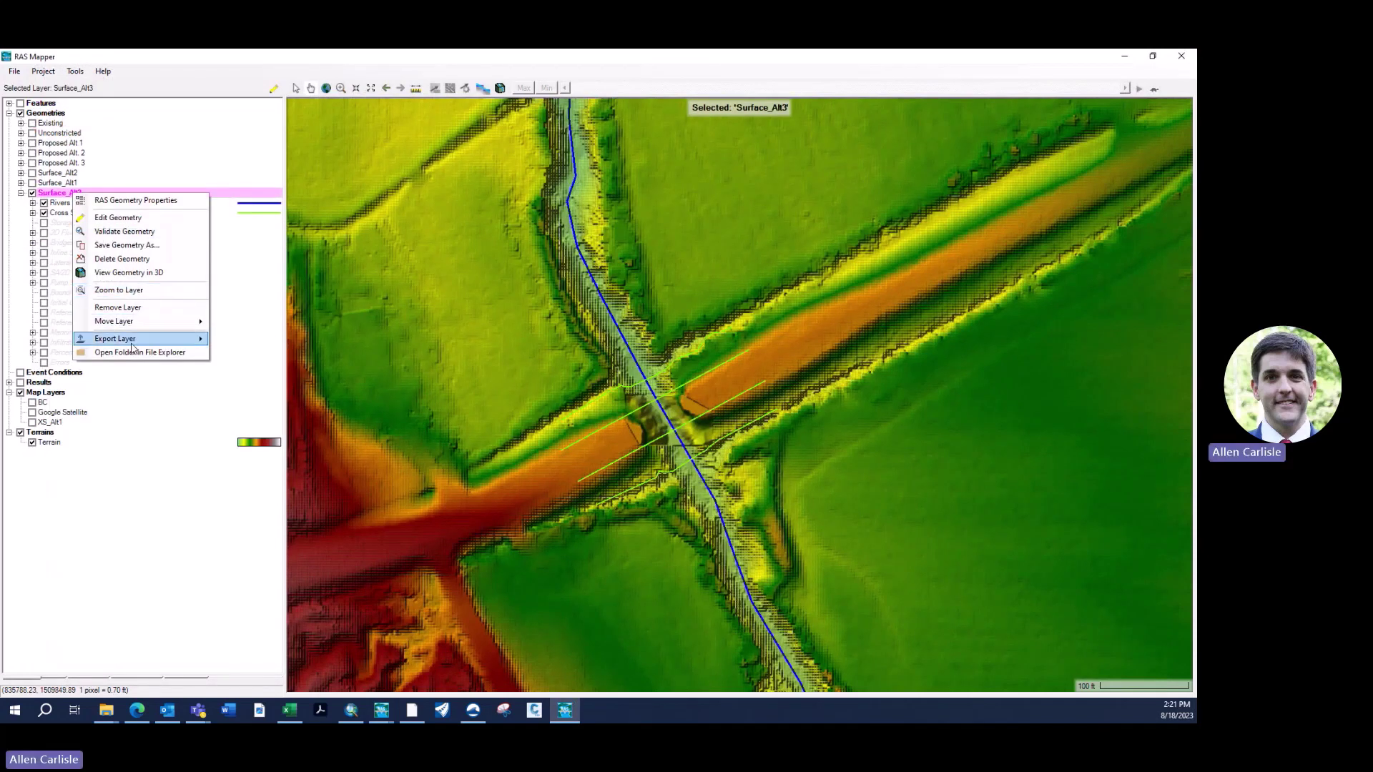
mouse_move(143, 340)
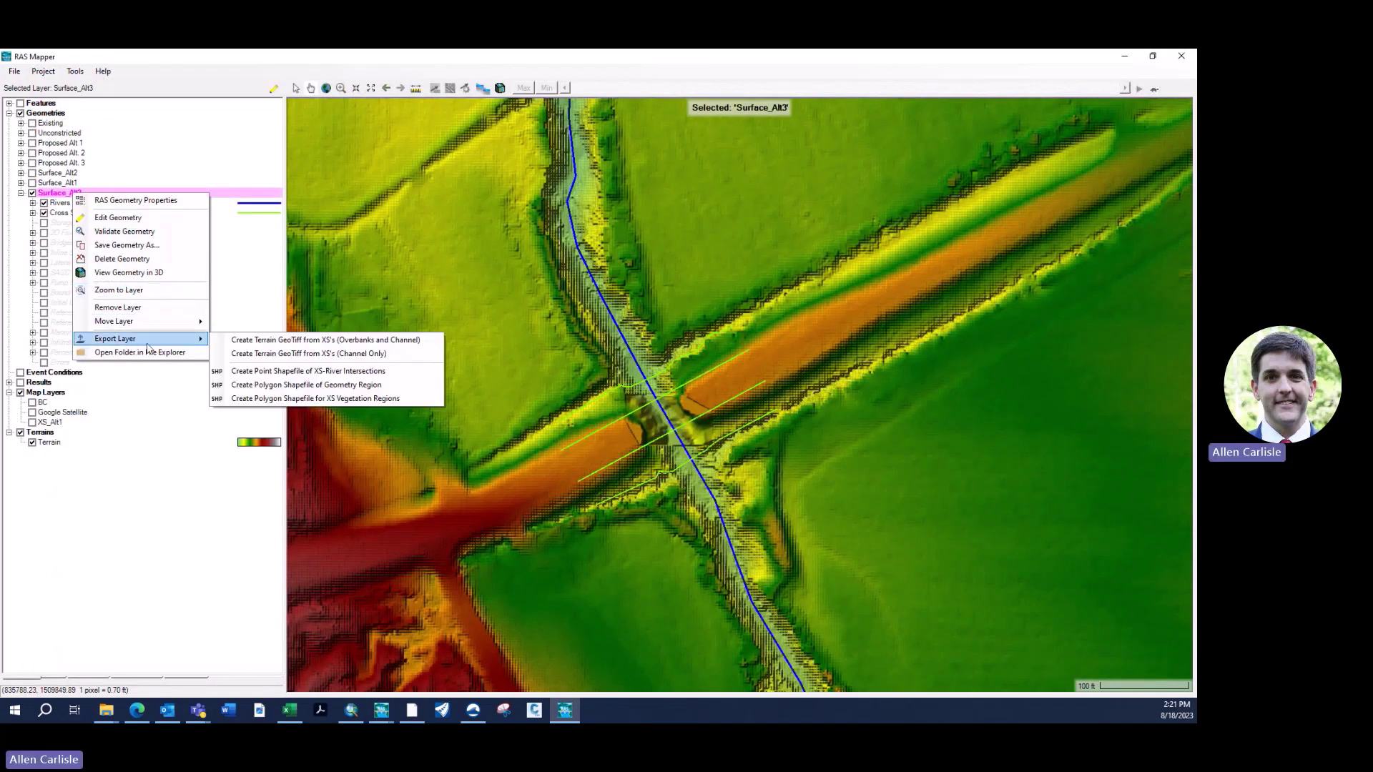
left_click(289, 341)
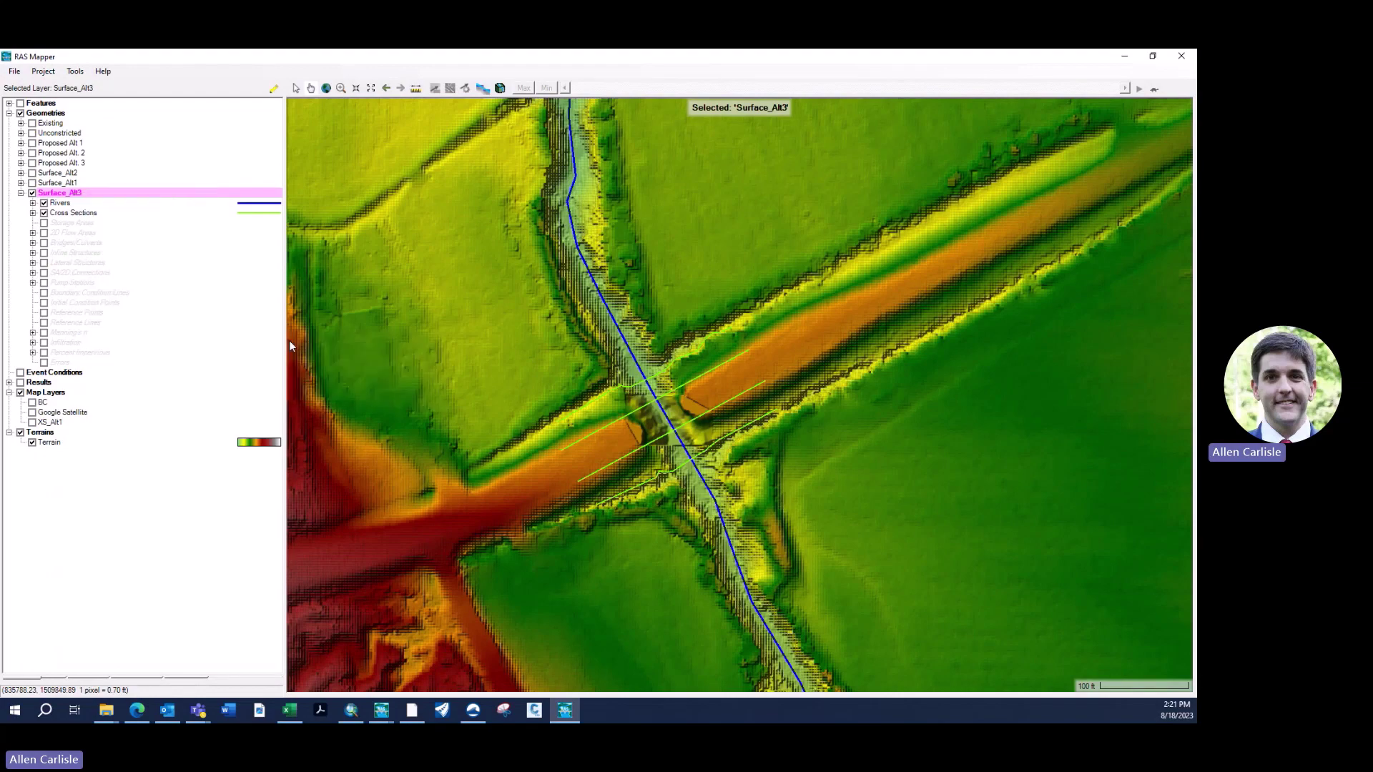
Save the terrain as Chan_Alt3.tif in the GIS Data\Raster\Pieces folder
left_click(276, 95)
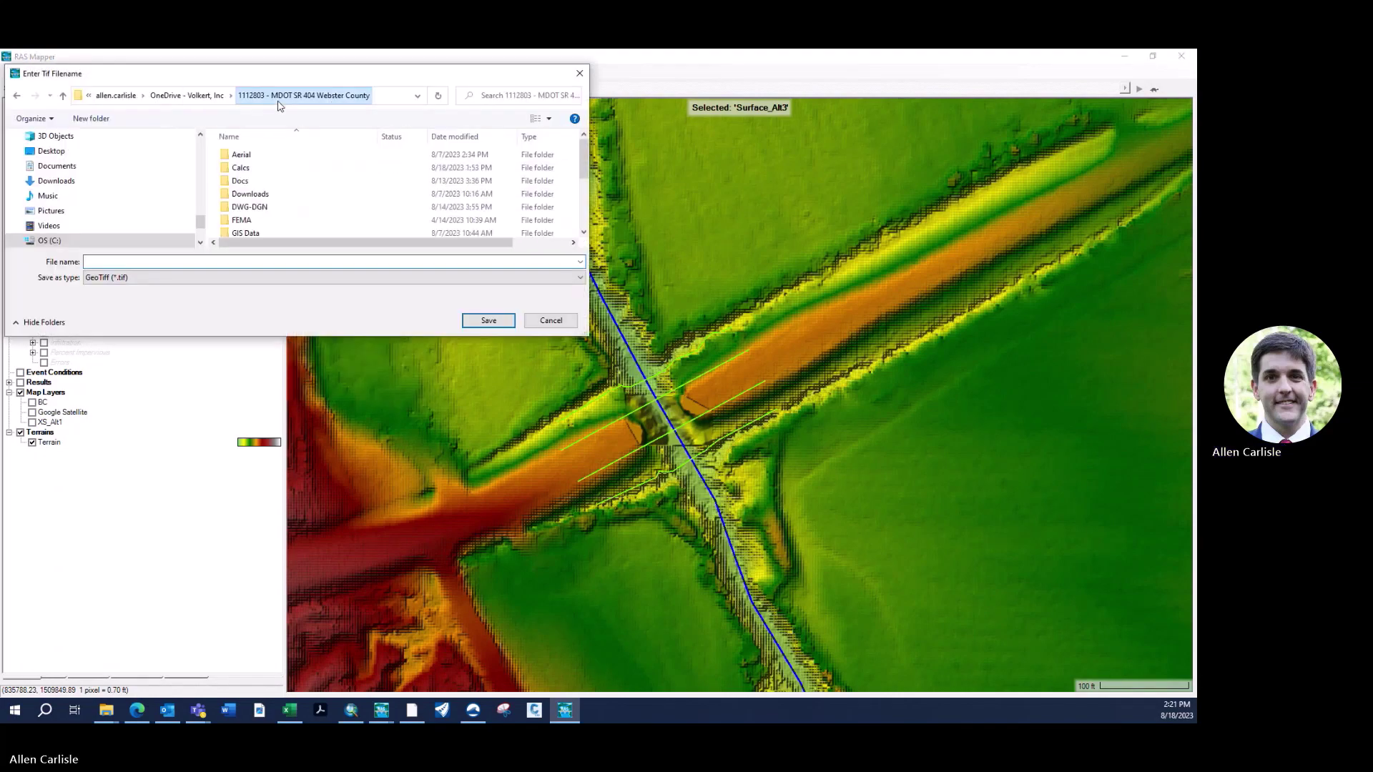
double_click(264, 164)
left_click(268, 195)
double_click(269, 196)
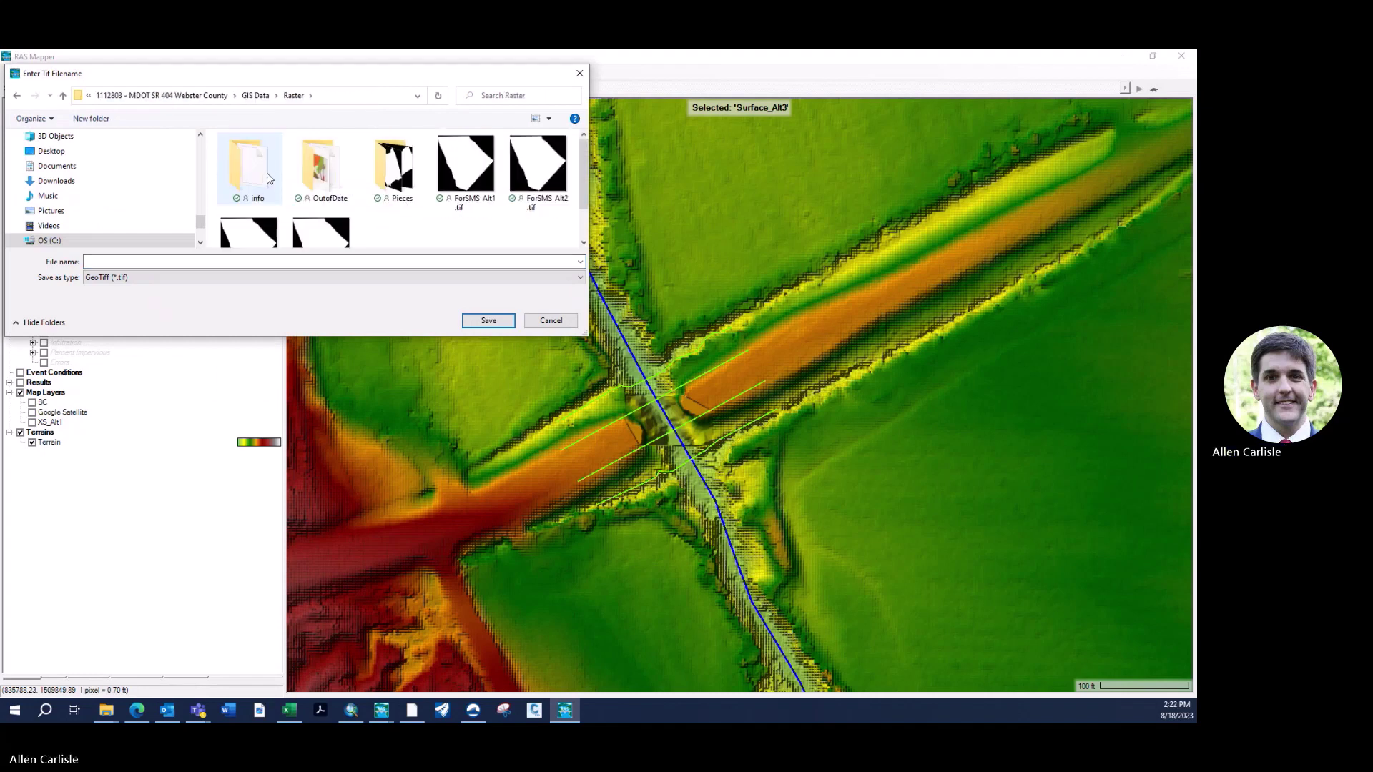
left_click(333, 190)
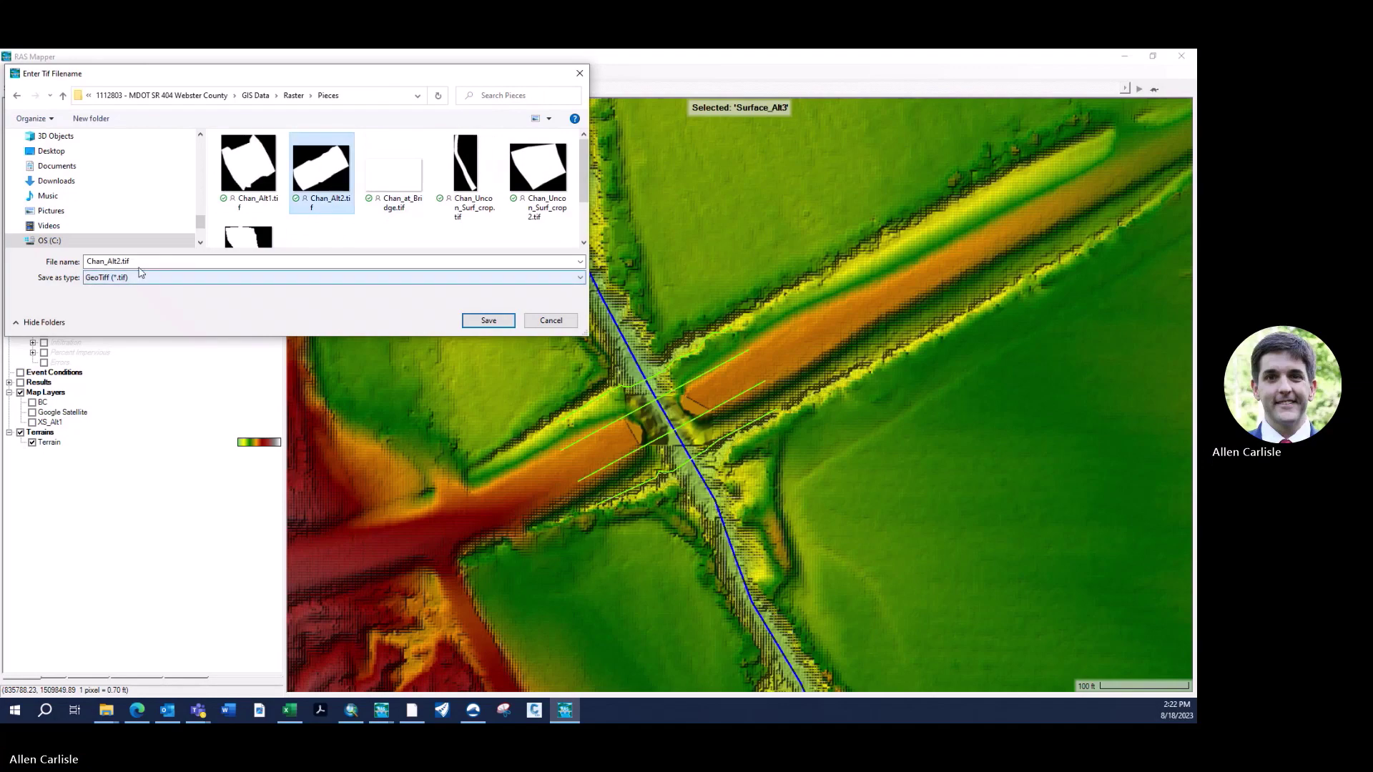
left_click(122, 262)
left_click(122, 262)
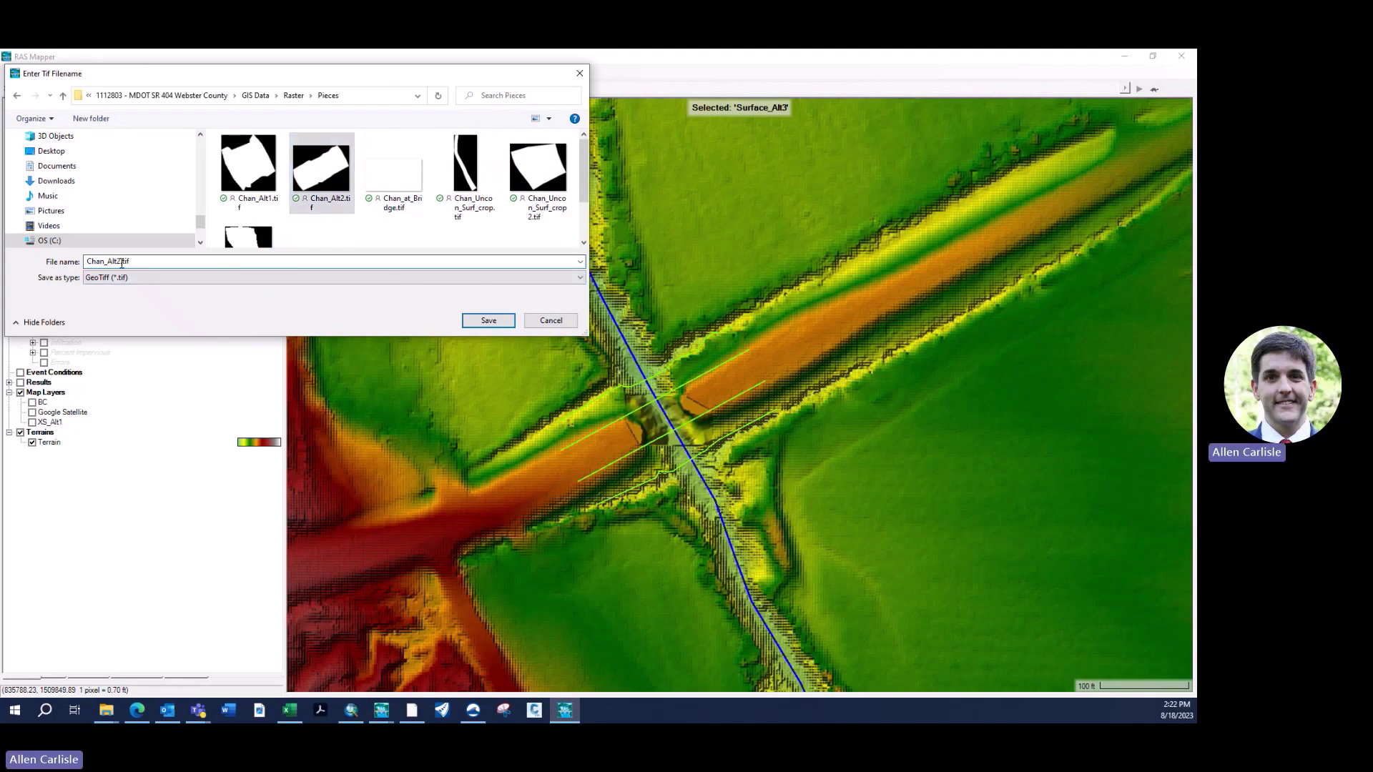
key("BackSpace")
type("3")
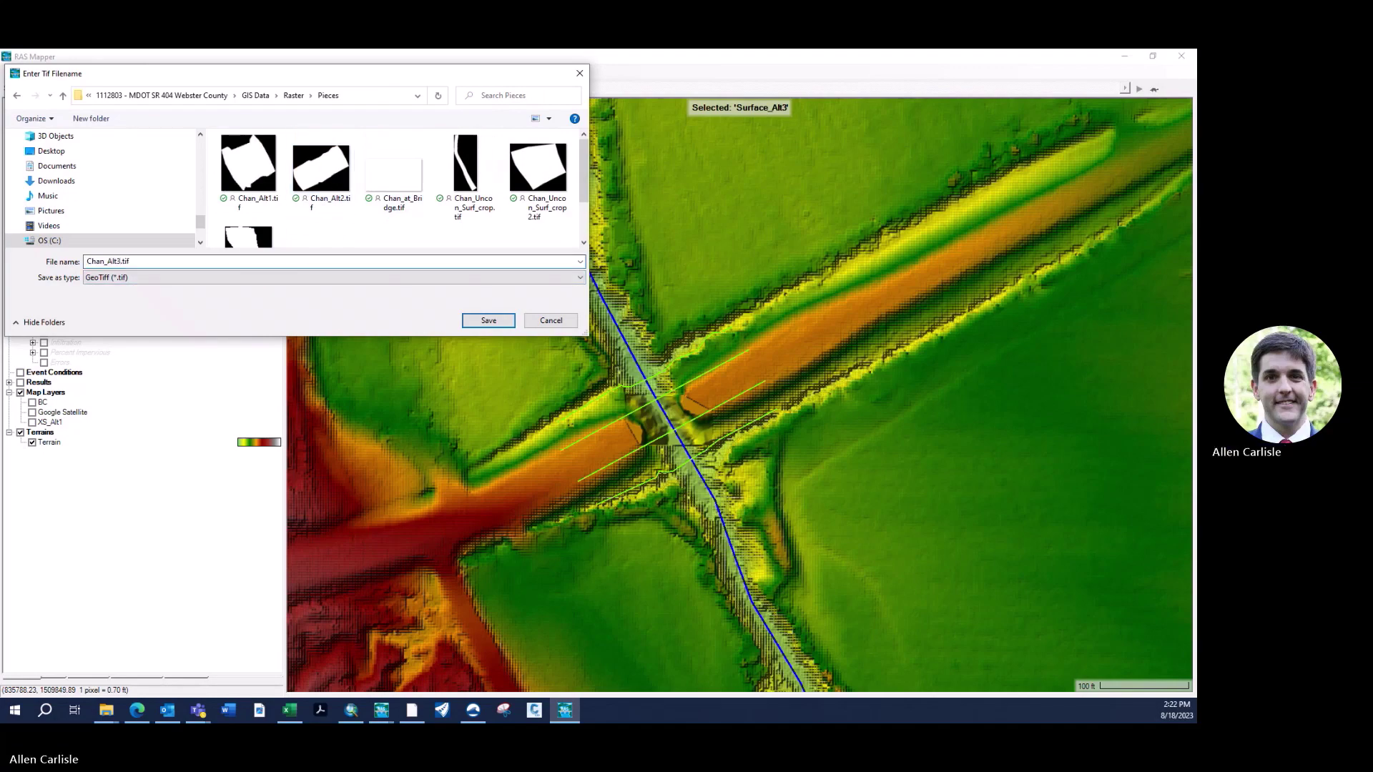
key("Return")
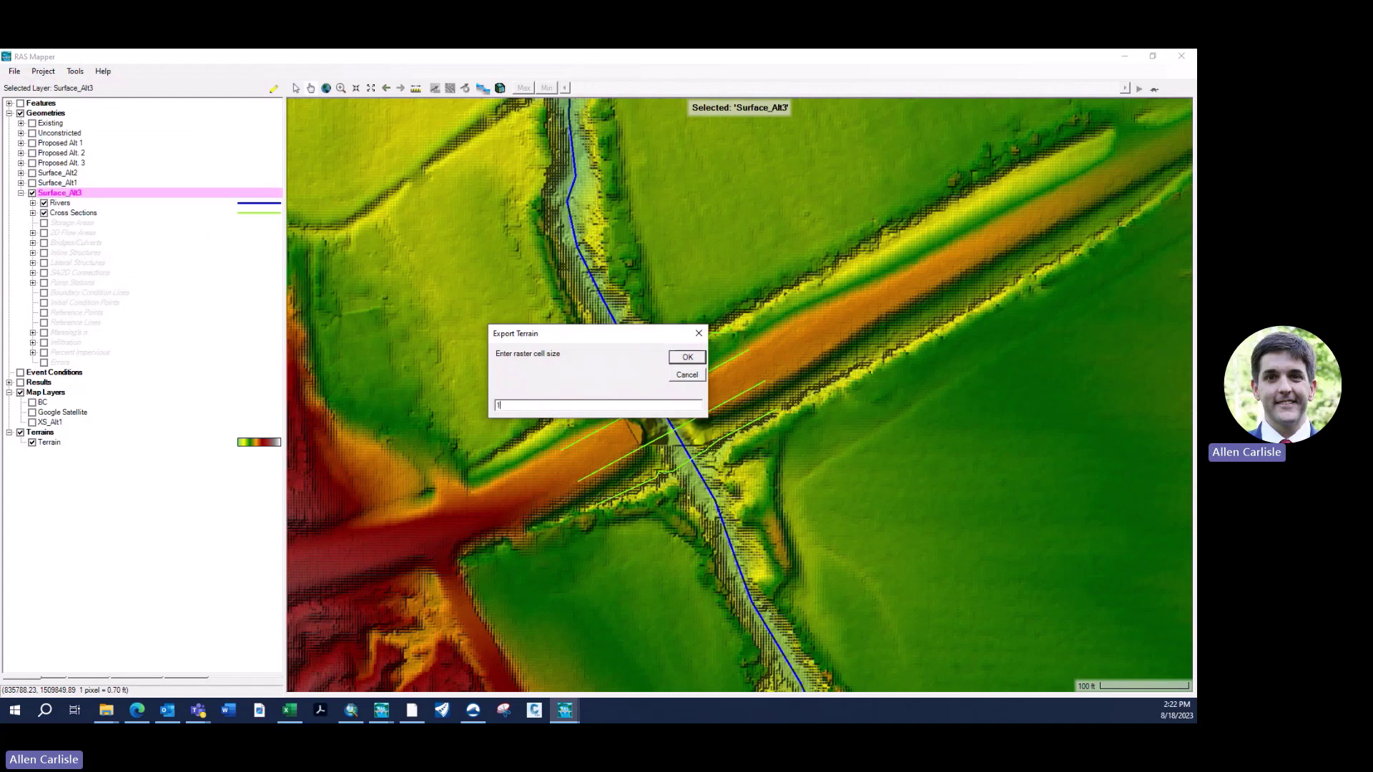
Confirm the raster cell size to export Chan_Alt3.tif, then close RAS Mapper
left_click(687, 356)
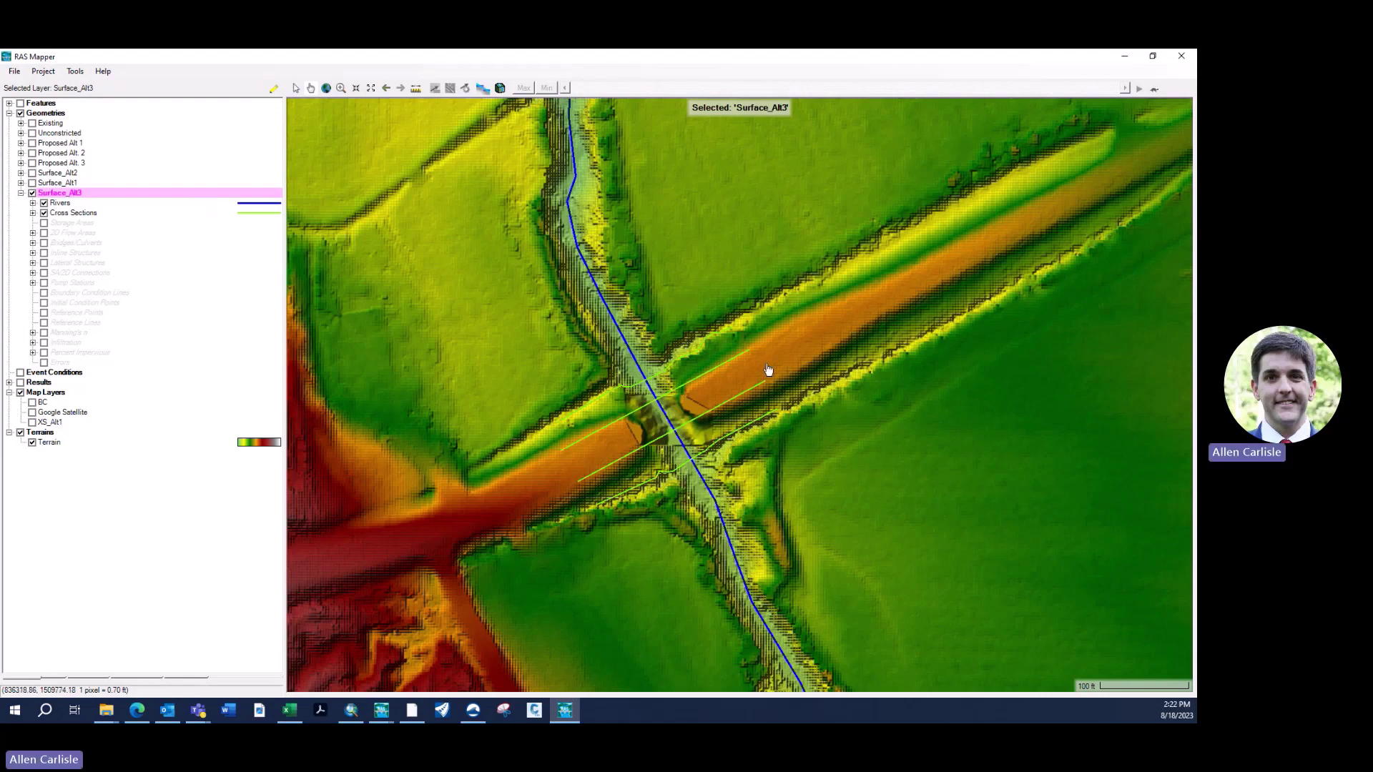
left_click(1181, 56)
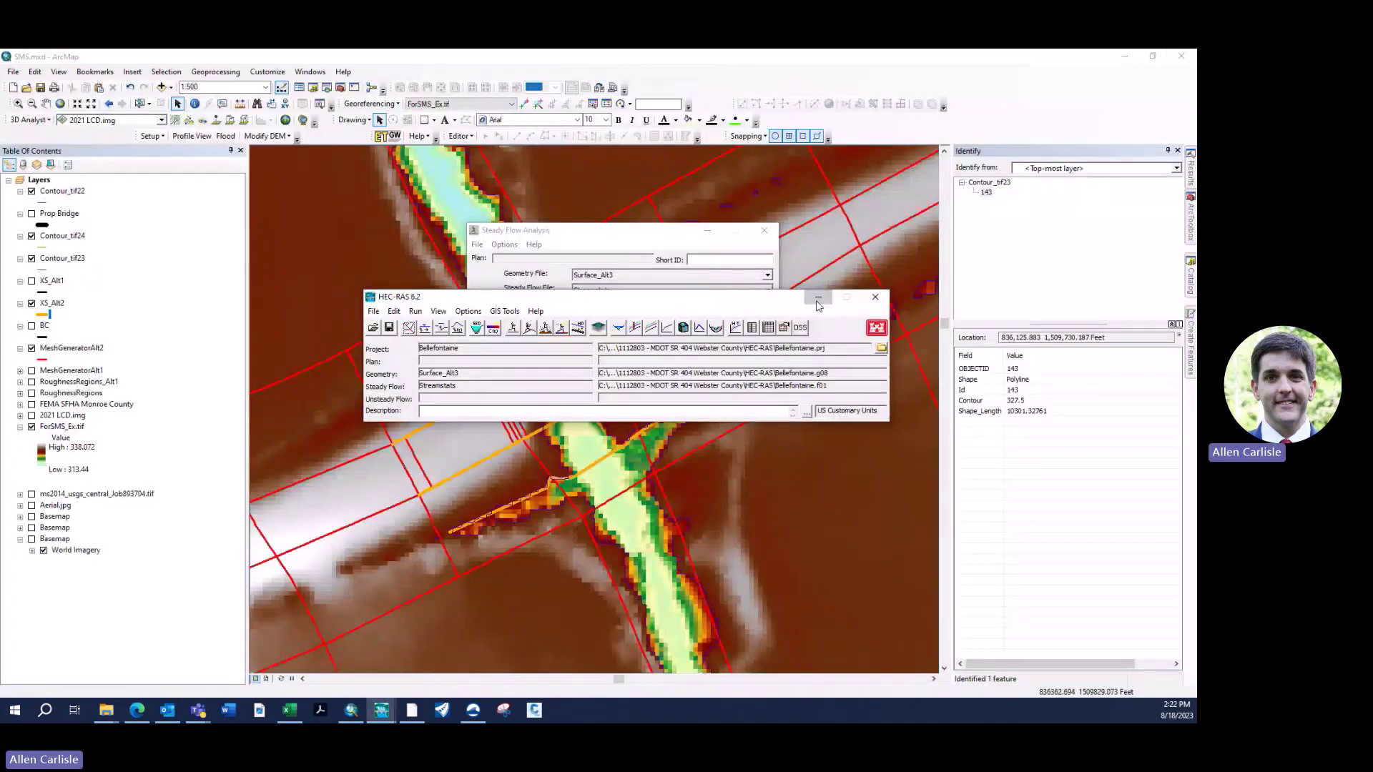
Hide the XS_Alt2, Contour_tif22, Contour_tif24 and MeshGeneratorAlt2 layers in ArcMap
left_click(818, 297)
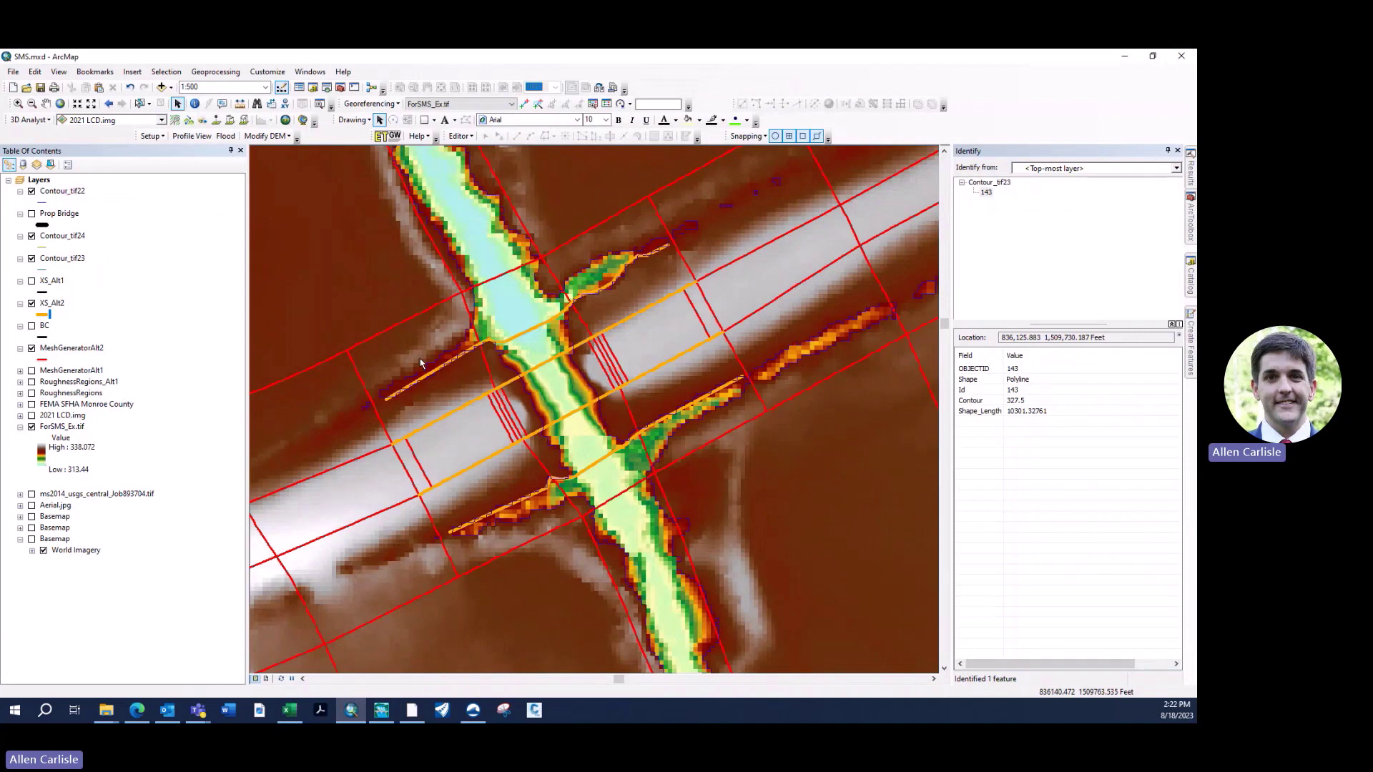
left_click(32, 303)
left_click(31, 191)
left_click(32, 236)
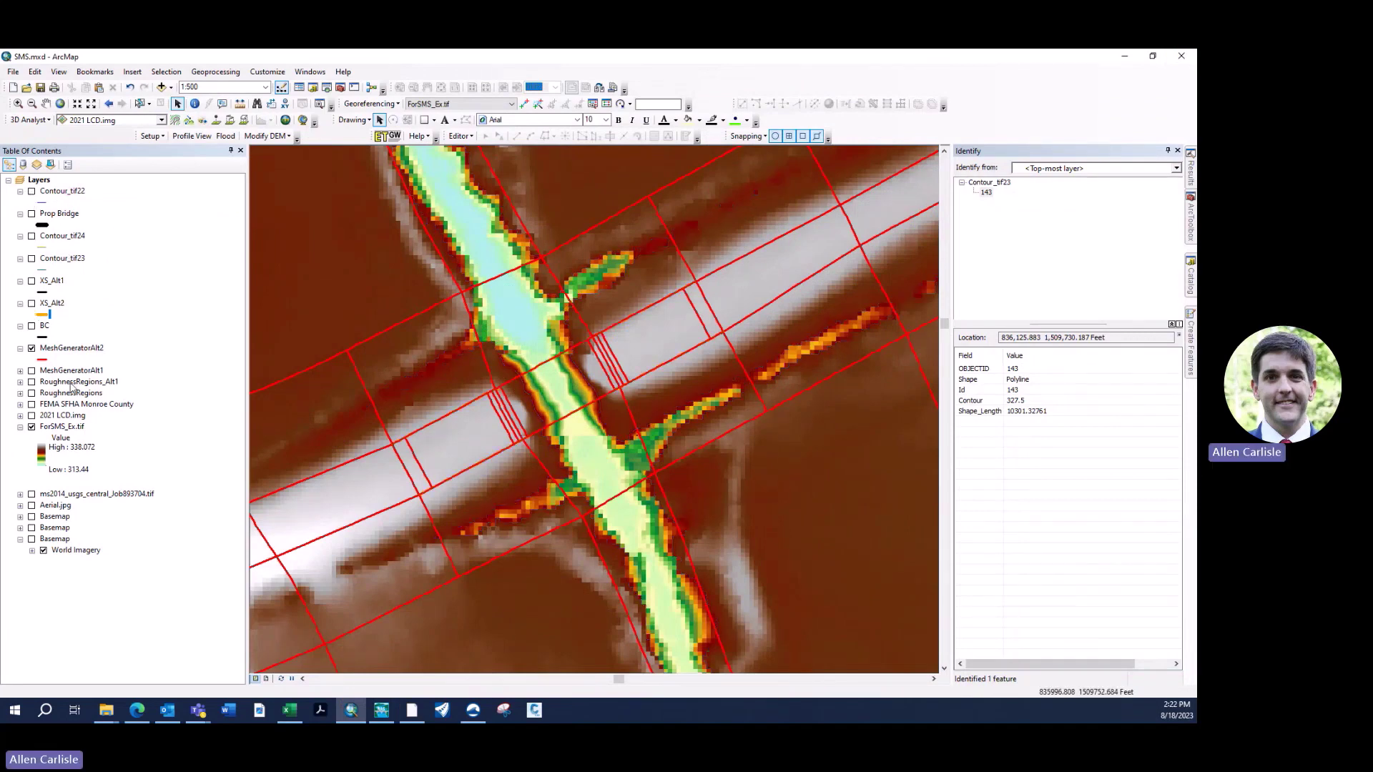
left_click(31, 348)
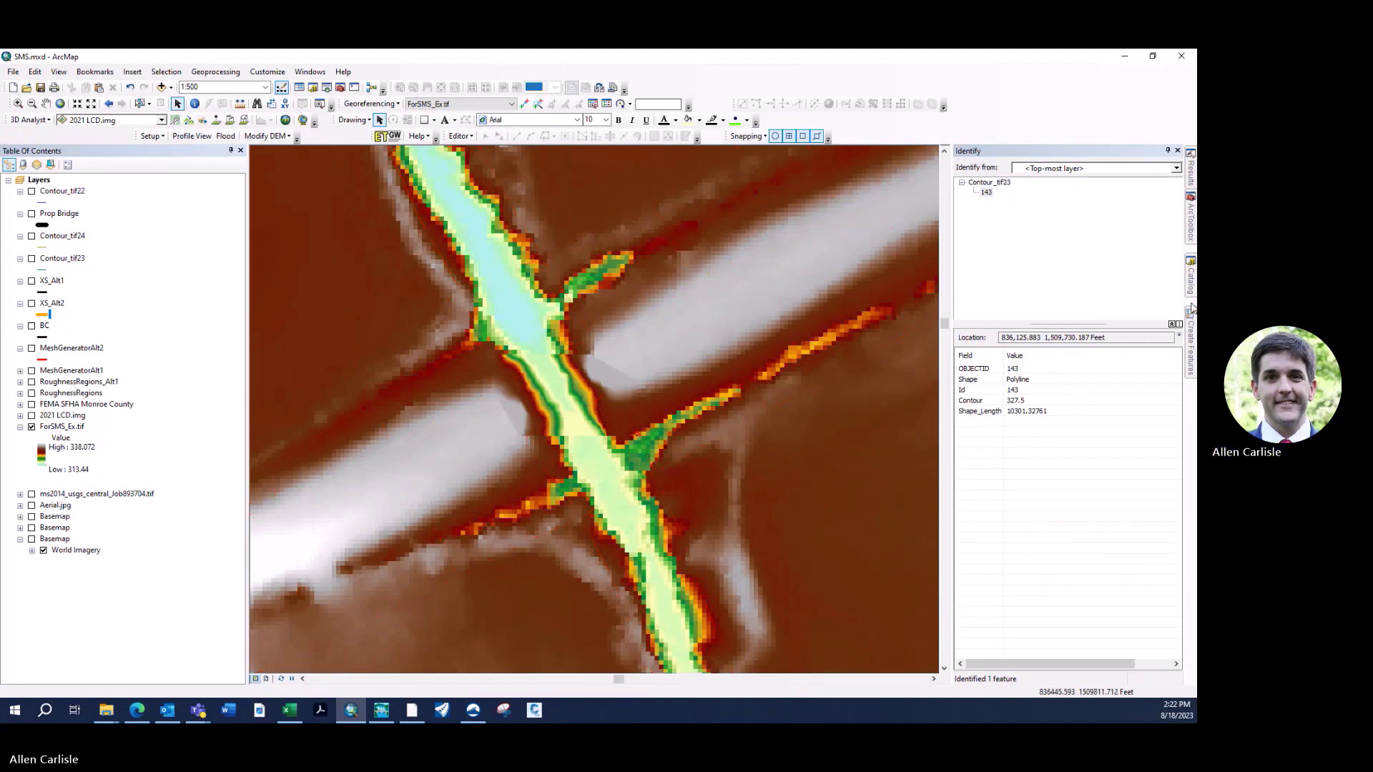
Add Chan_Alt3.tif to the map with a green-to-brown colour ramp and zoom out
mouse_move(1192, 292)
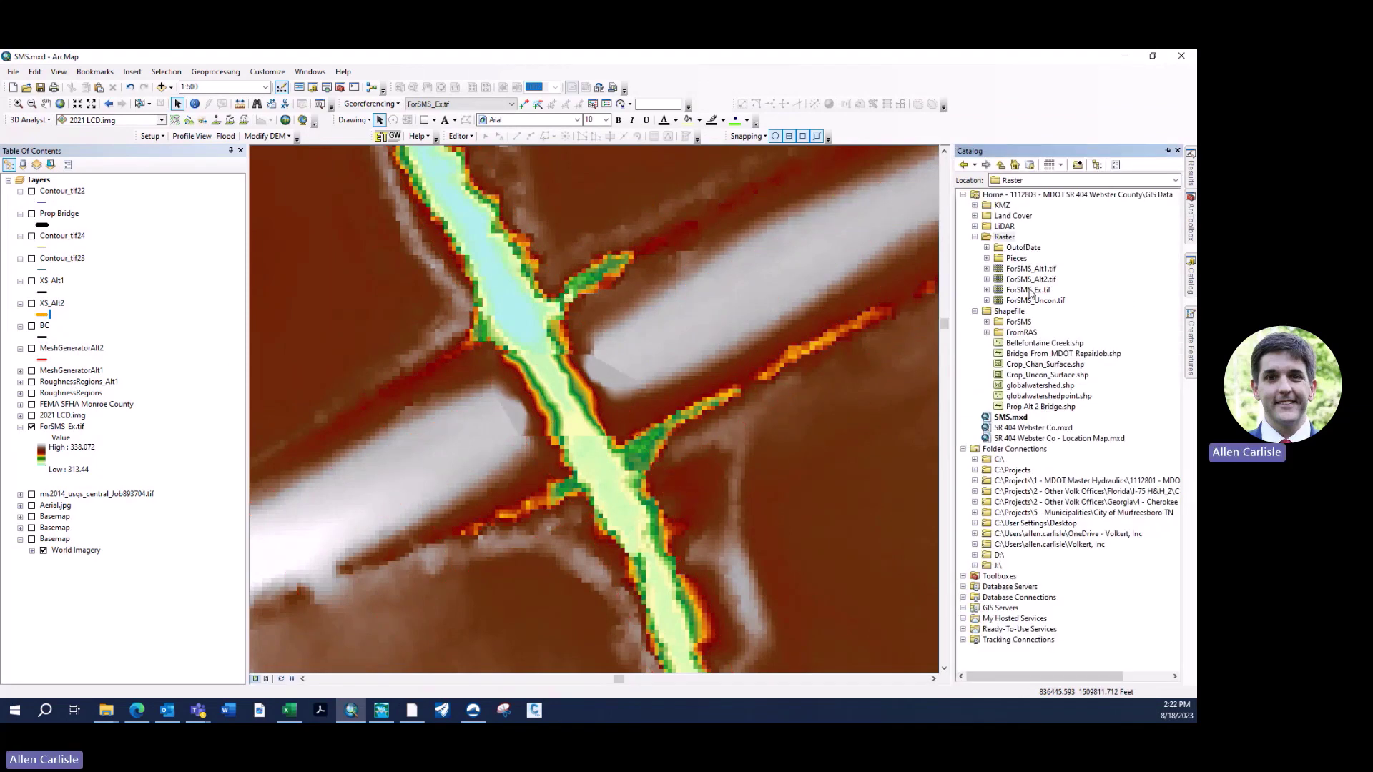
left_click(987, 261)
left_click_drag(1037, 289, 218, 413)
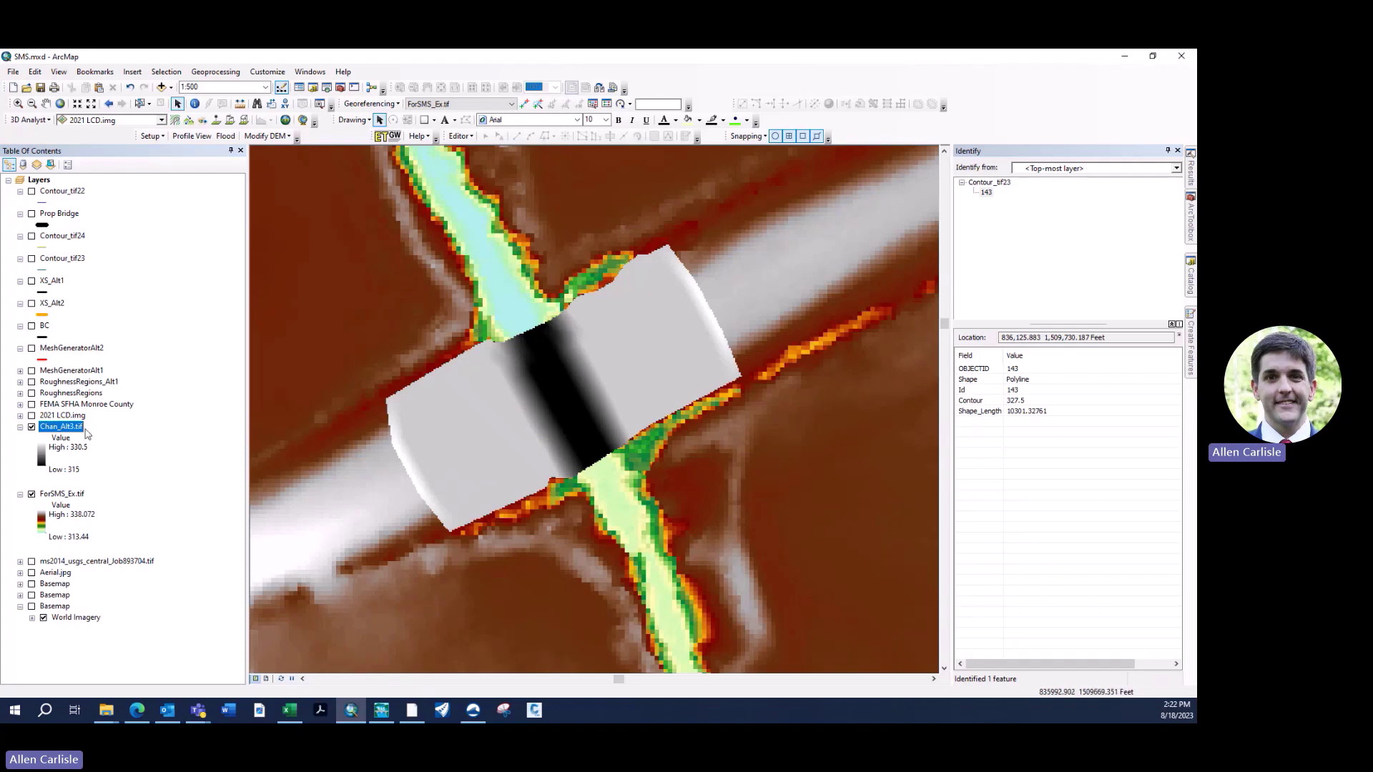
left_click(46, 454)
left_click(75, 489)
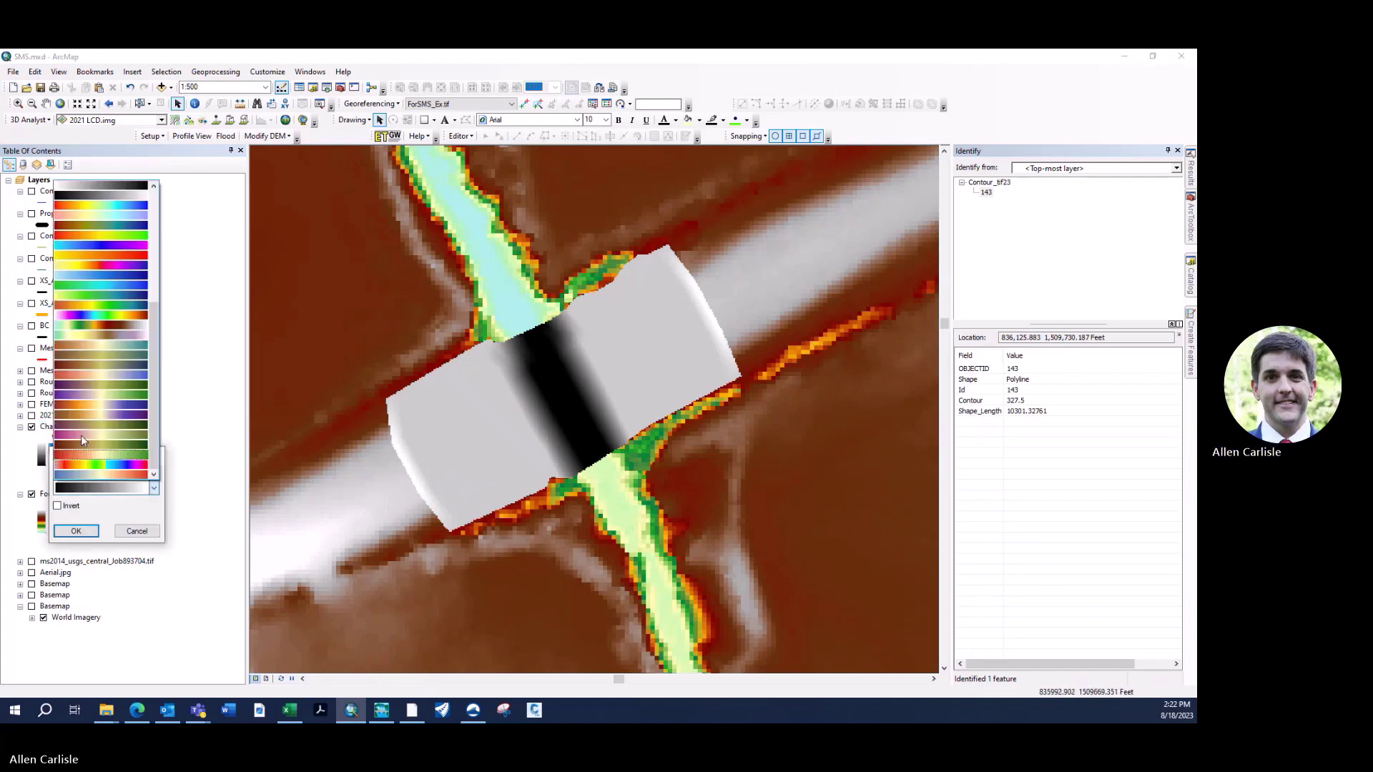
left_click(76, 487)
left_click(76, 531)
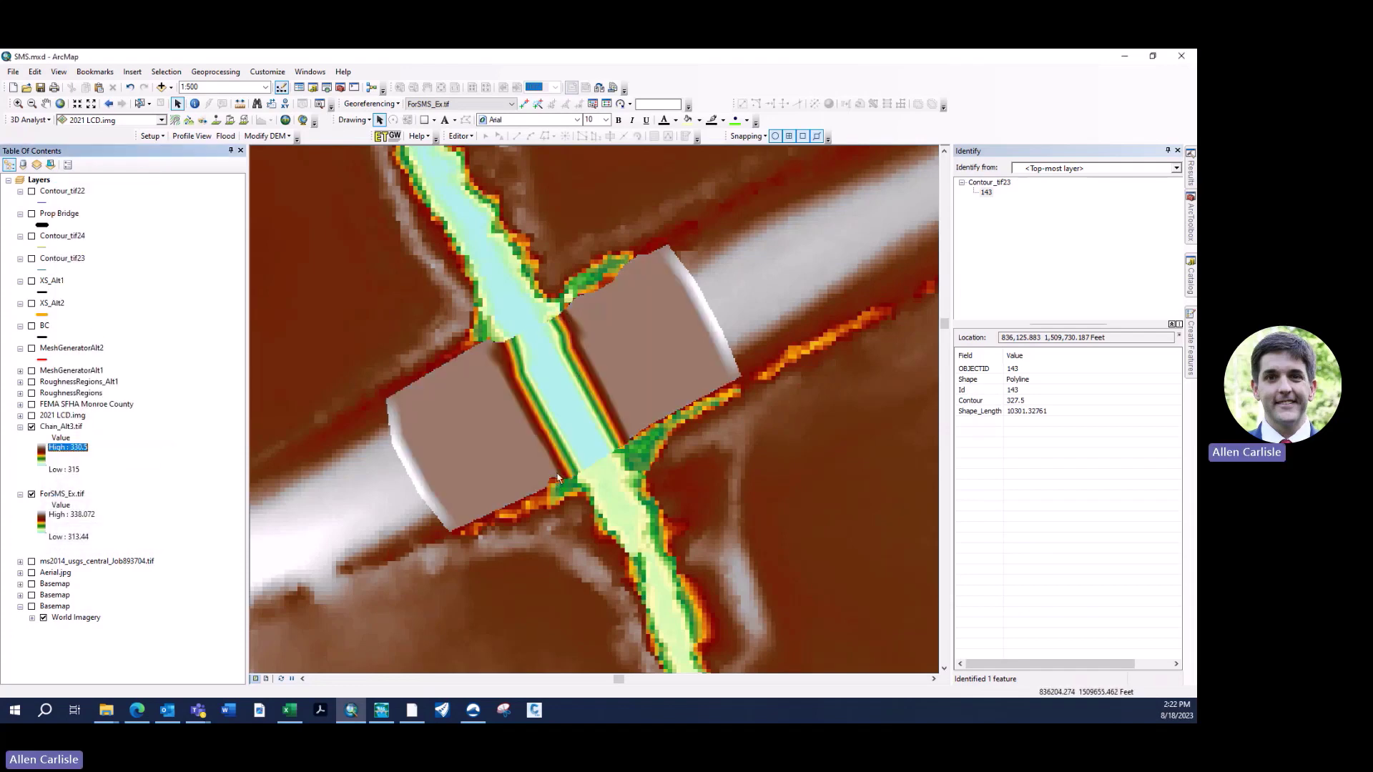
scroll(558, 477, "down", 2)
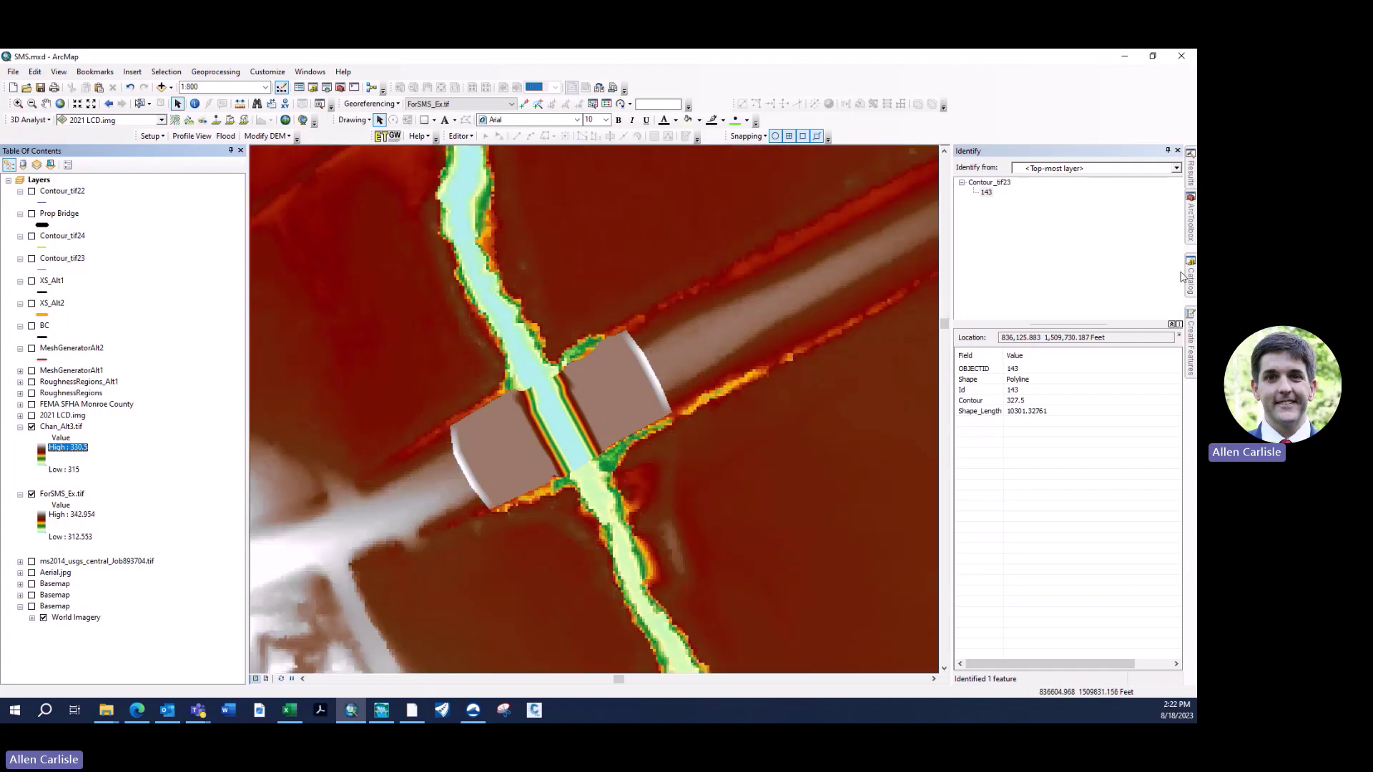
Open the Mosaic To New Raster tool from ArcToolbox's Data Management raster tools
left_click(1192, 273)
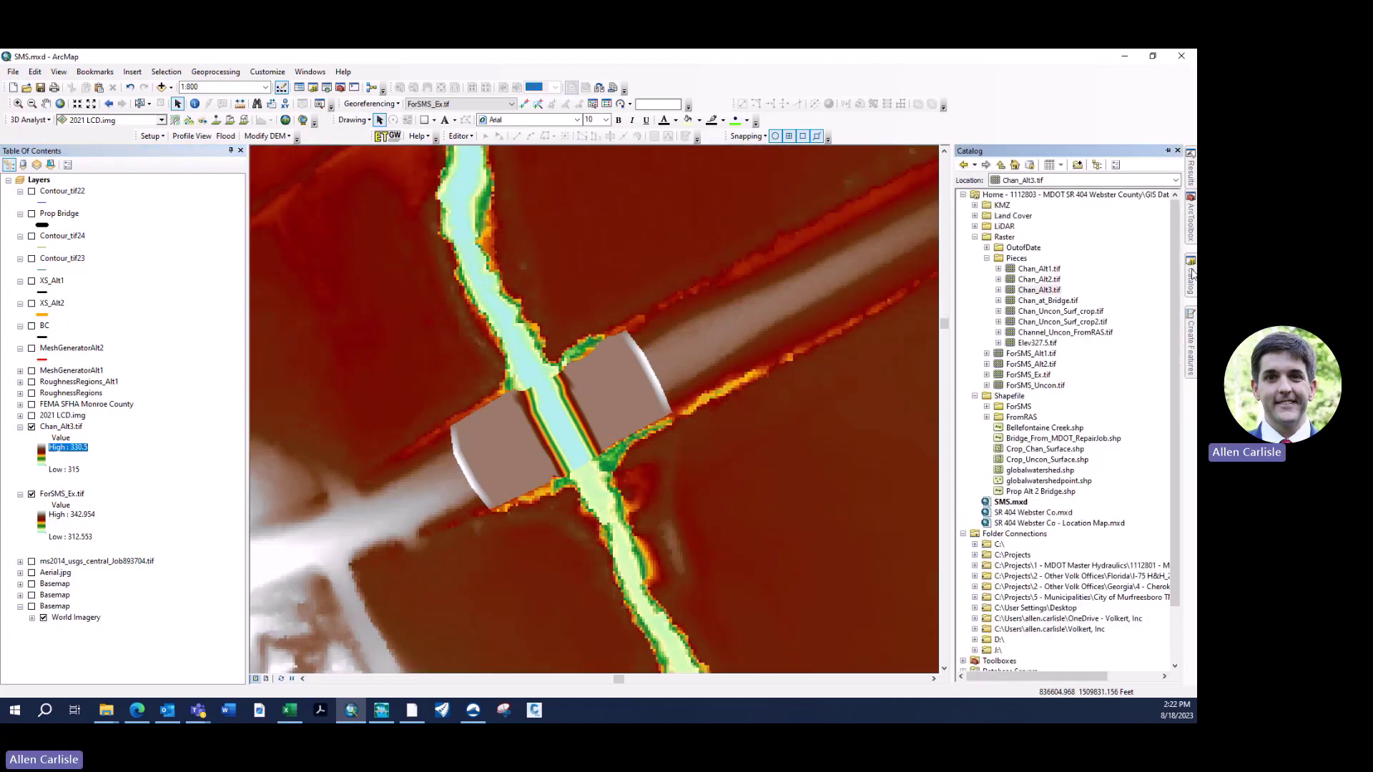
left_click(1191, 218)
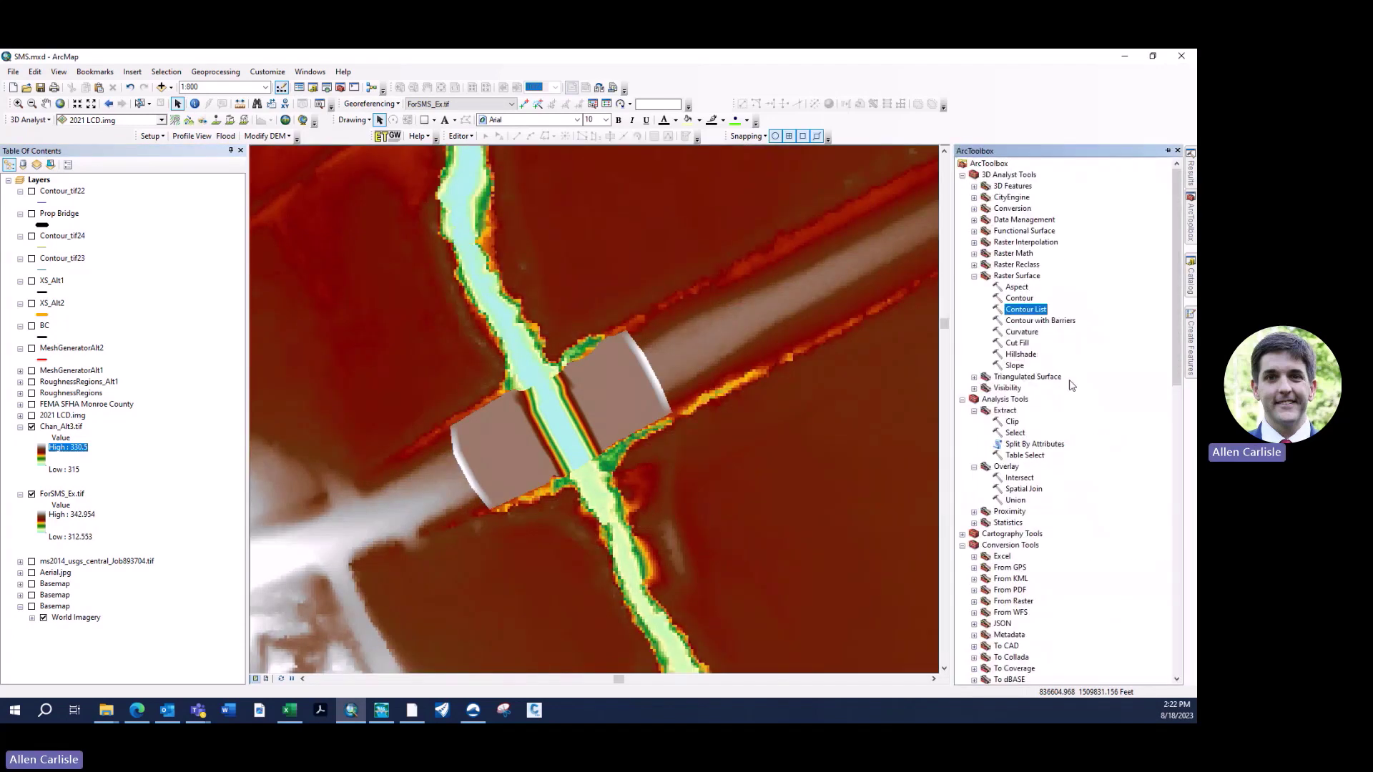
scroll(1071, 386, "down", 10)
scroll(1071, 386, "down", 6)
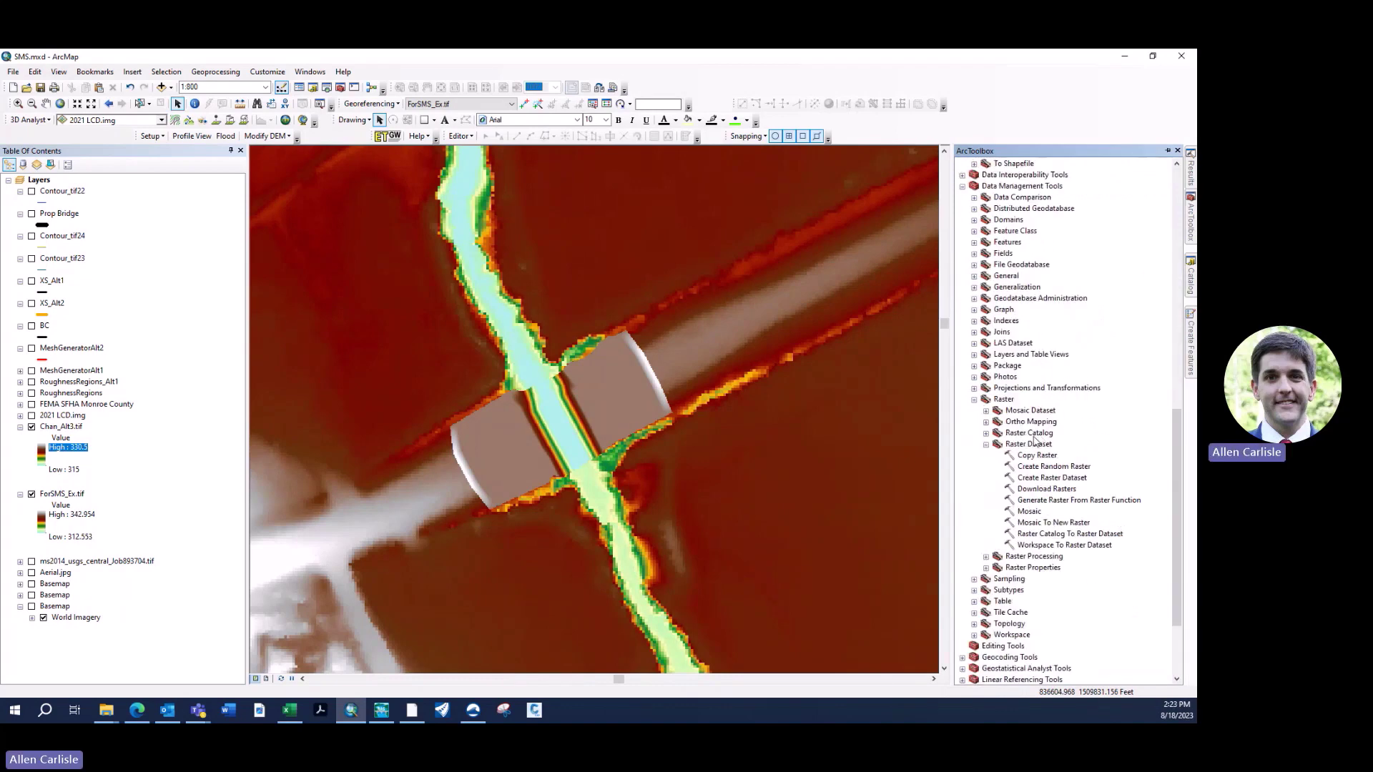
left_click(1038, 523)
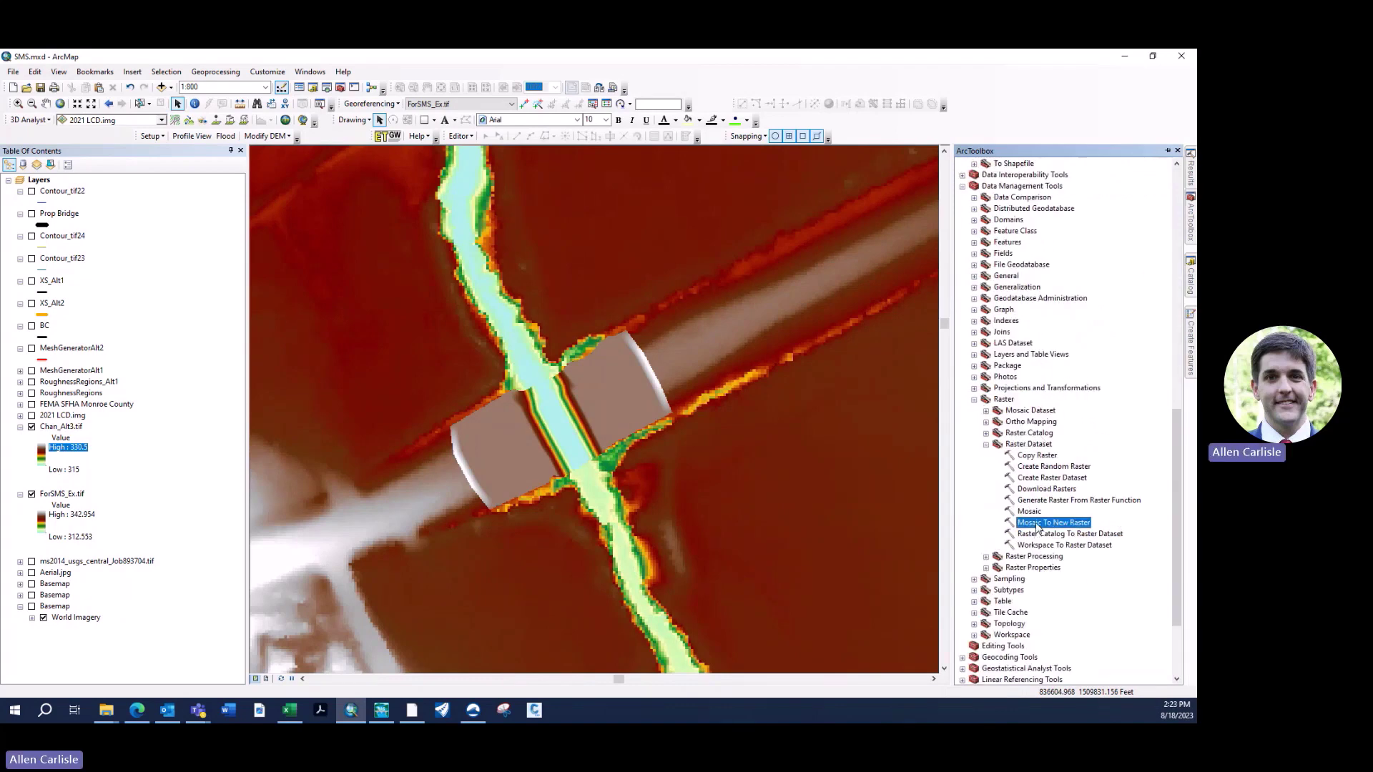
double_click(1038, 524)
Add ForSMS_Ex.tif and Chan_Alt3.tif as the input rasters
left_click(608, 200)
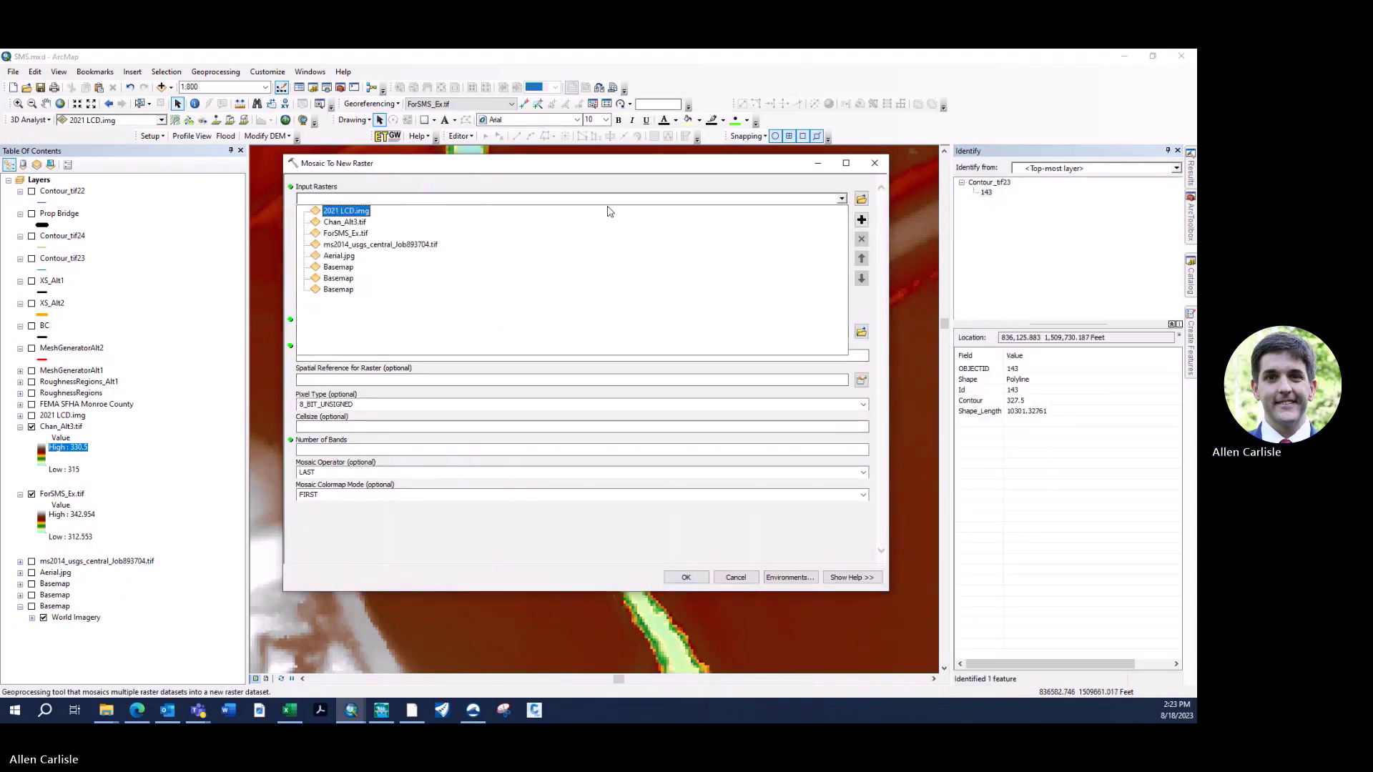
left_click(608, 233)
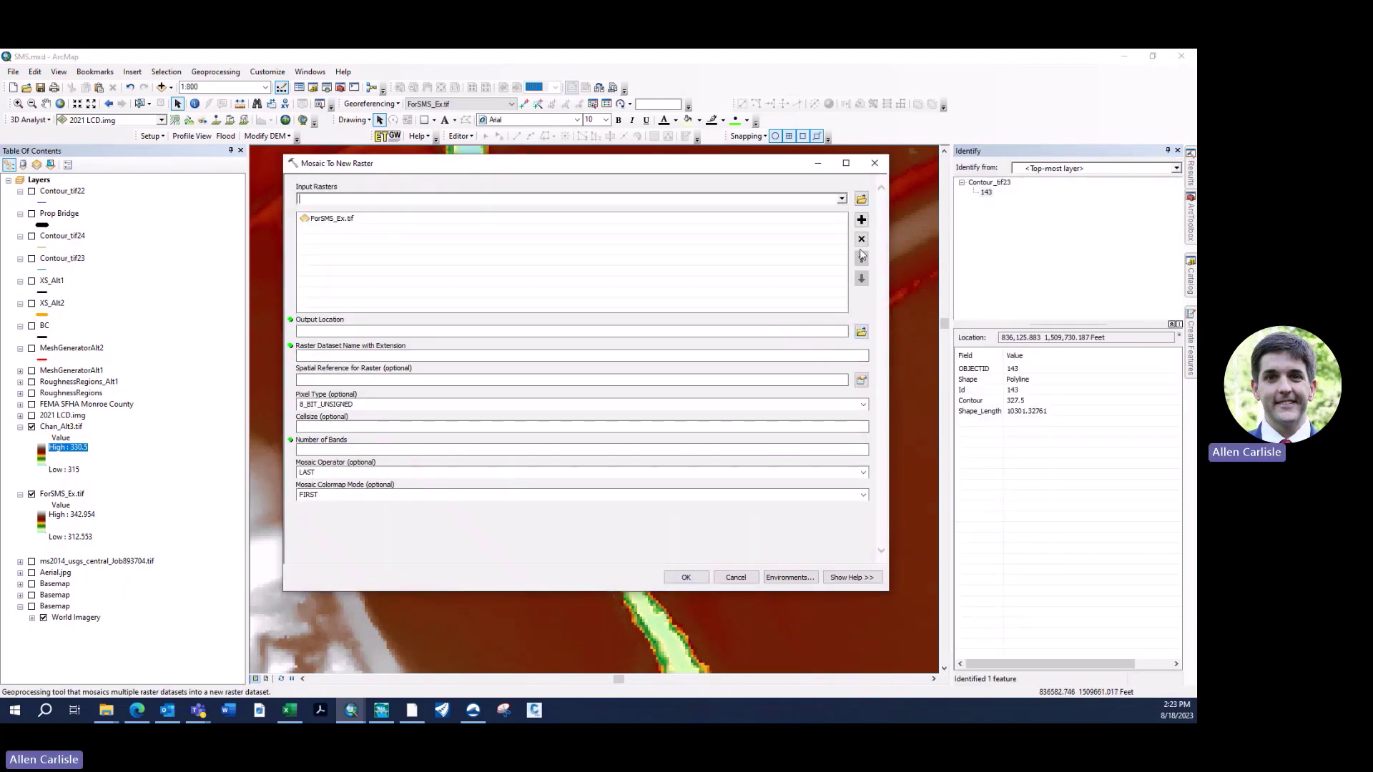
left_click(841, 199)
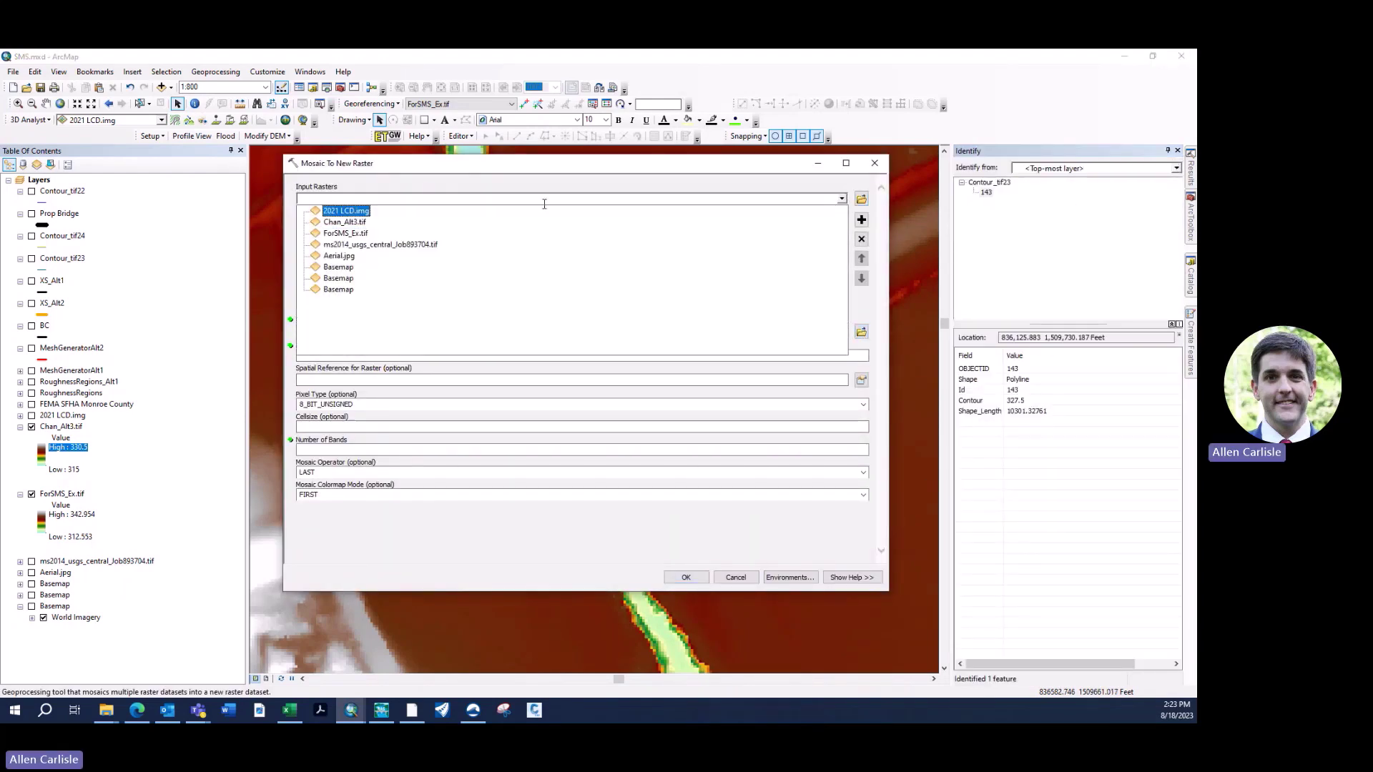
left_click(340, 223)
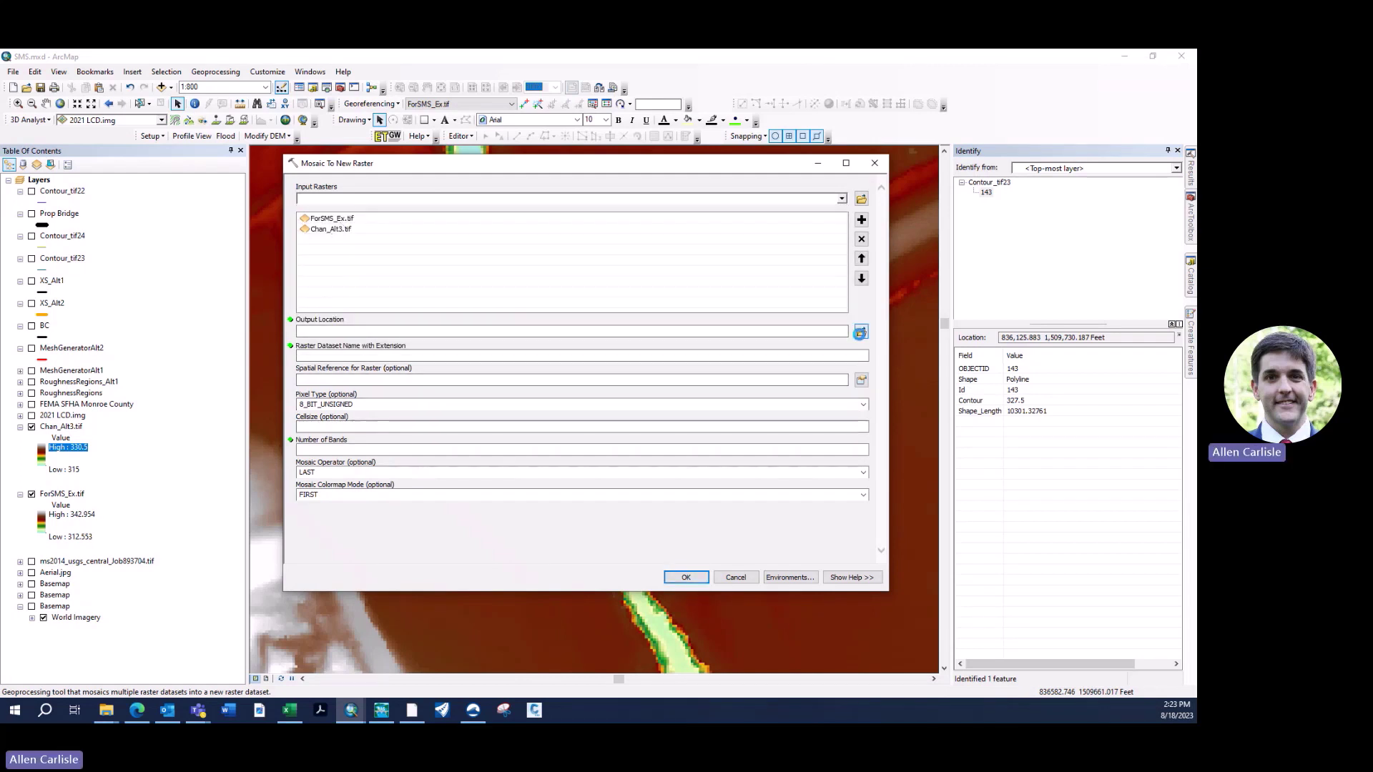
Set the output to ForSMS_Alt3.tif in the project's Raster folder
left_click(861, 332)
left_click(565, 299)
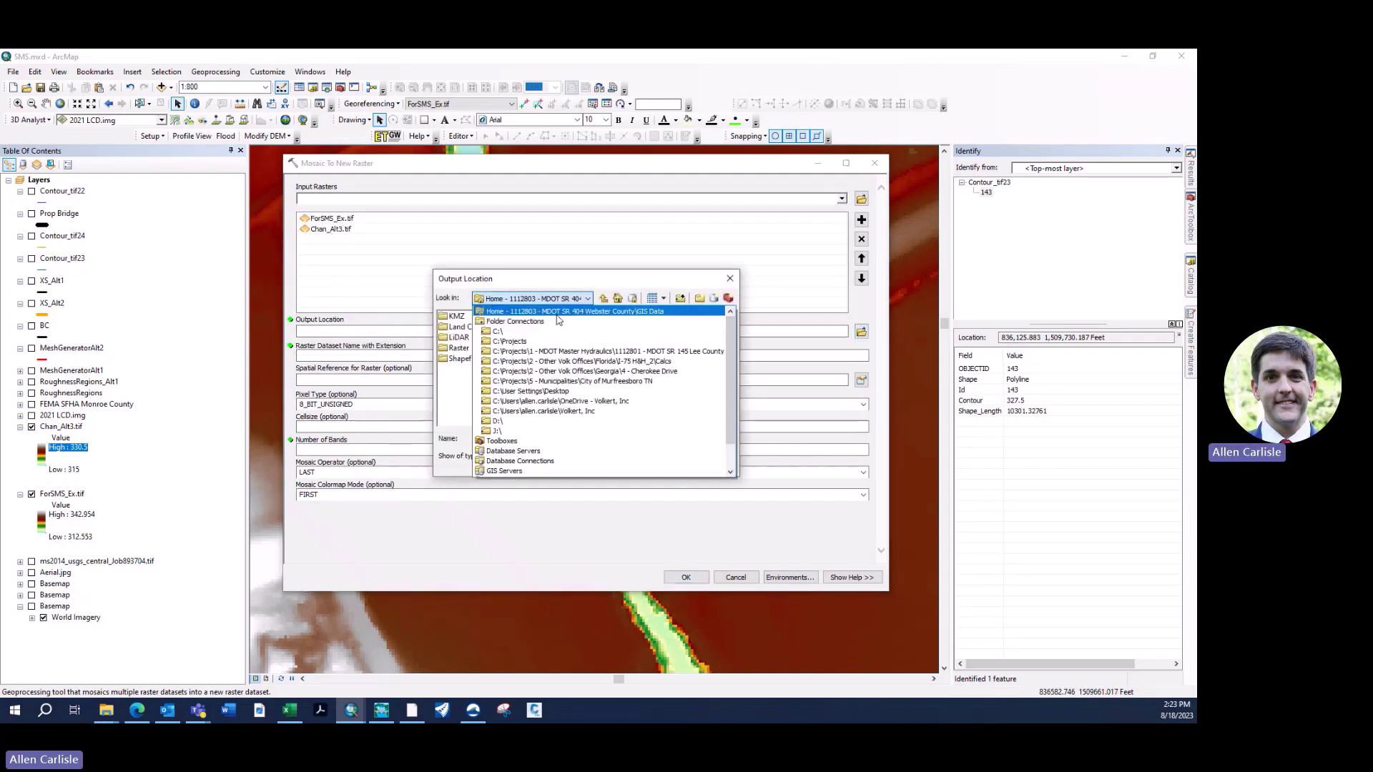
left_click(558, 315)
left_click(458, 349)
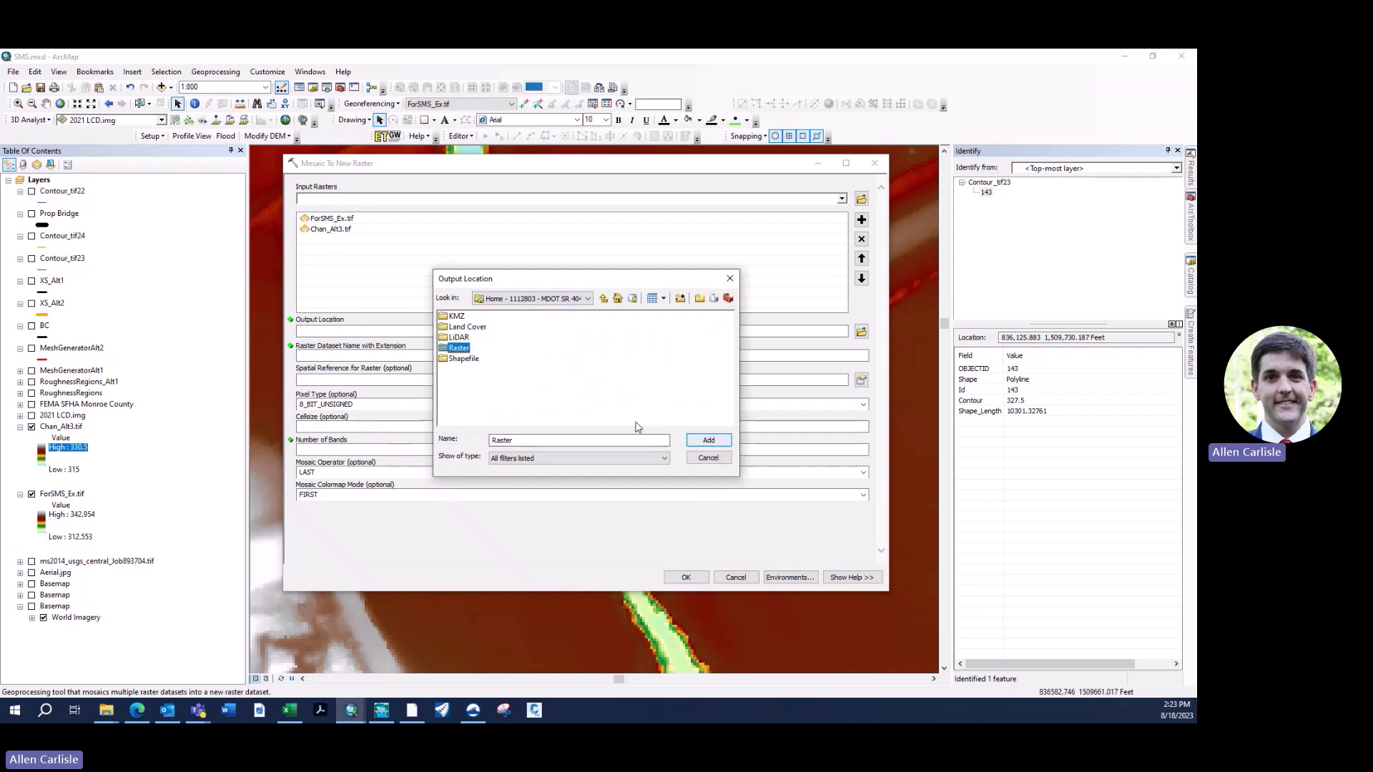
left_click(713, 441)
left_click(353, 355)
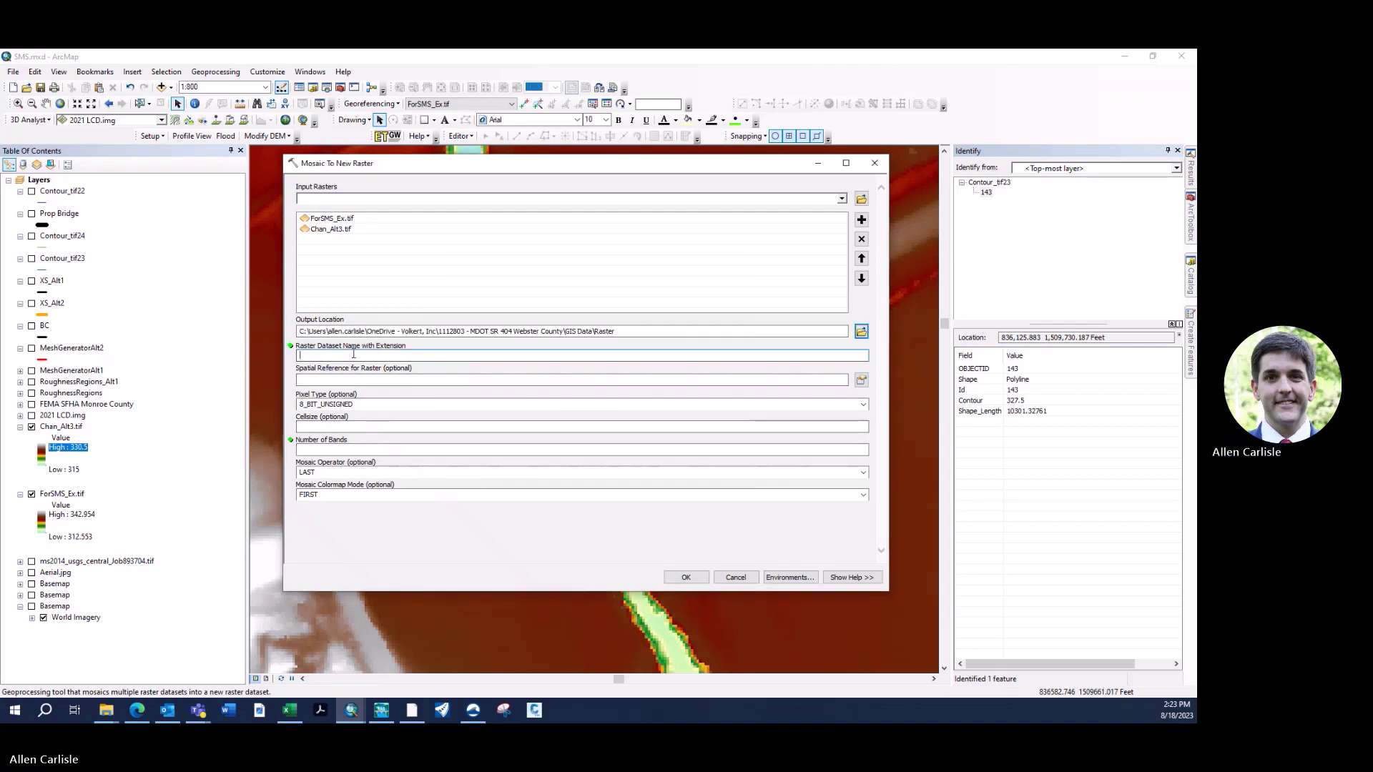
type("ForSMS_Alt3.tif")
Use Mississippi East FIPS 2301 feet, 32_BIT_FLOAT pixels and 1 band, then run the mosaic
left_click(861, 381)
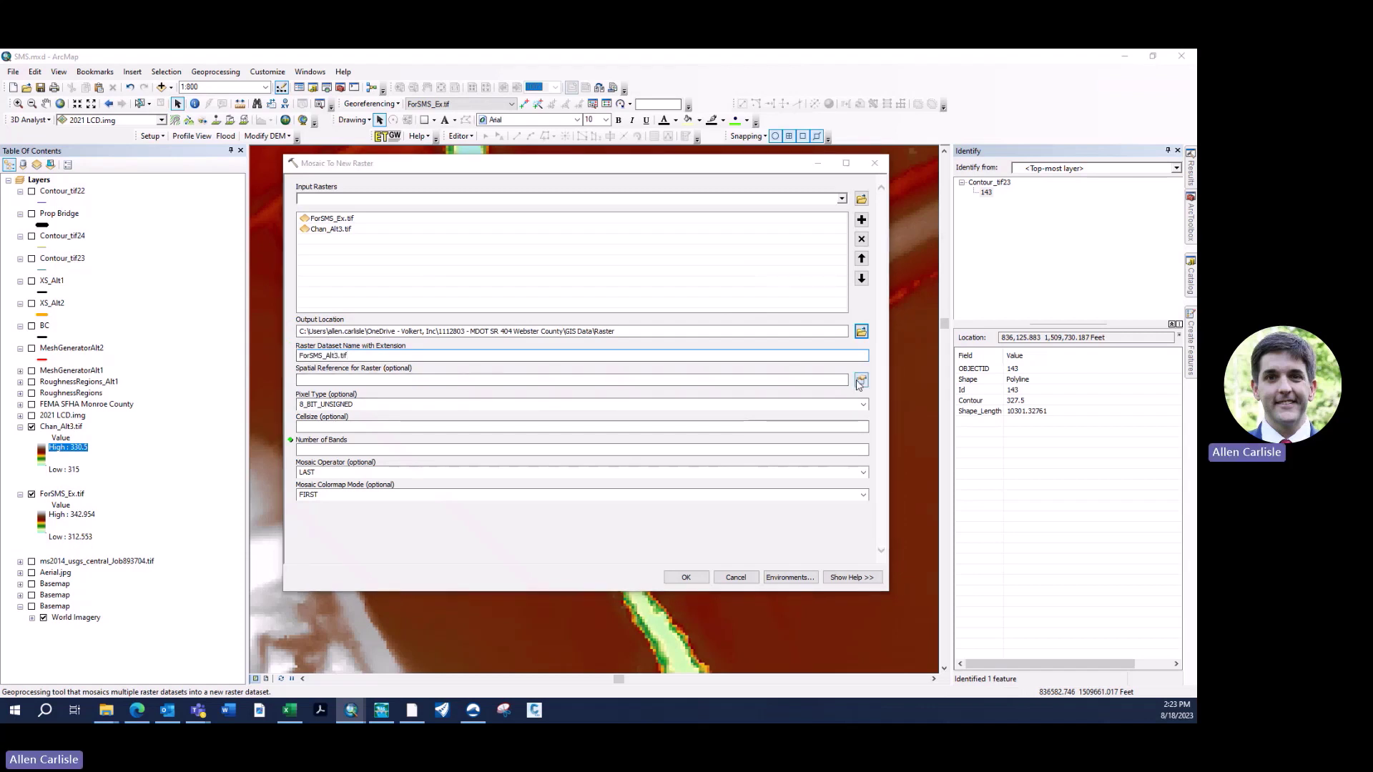
left_click(641, 337)
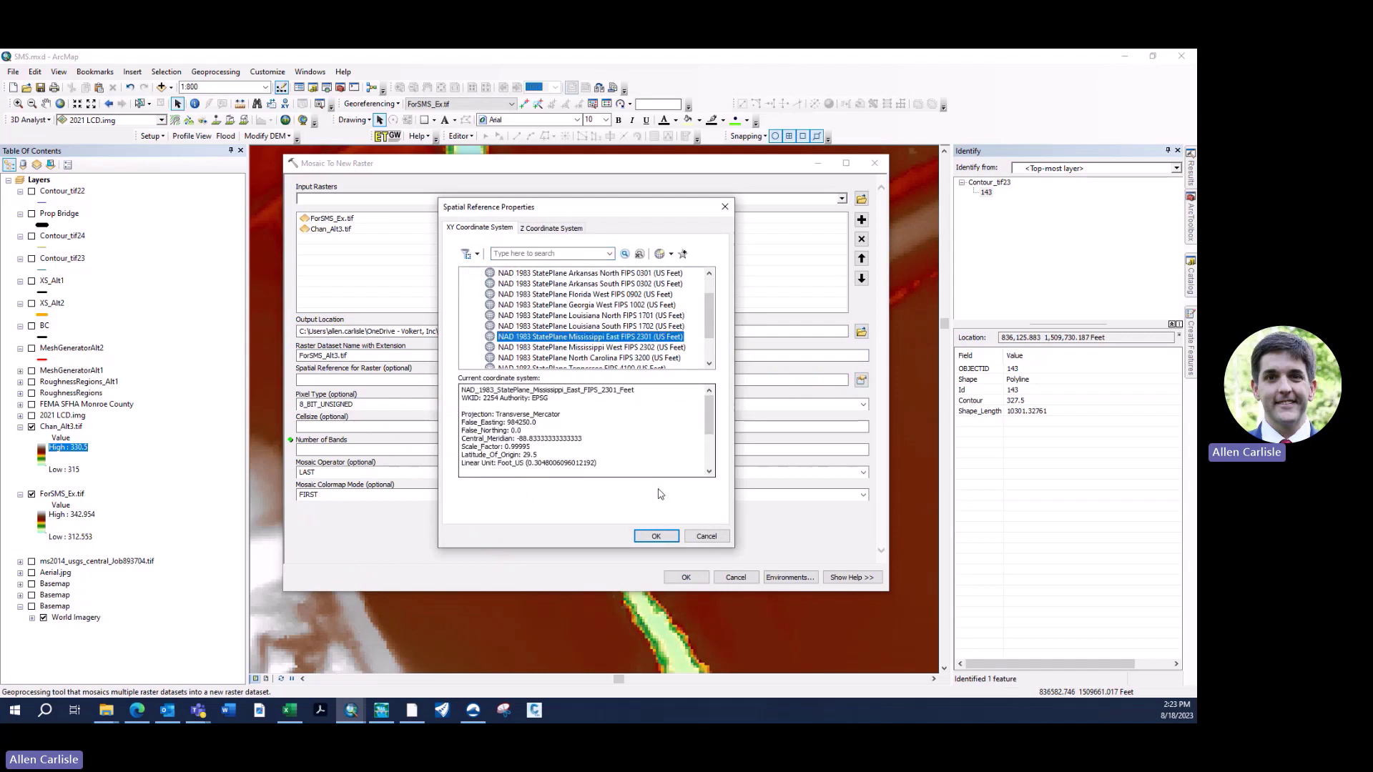
left_click(656, 537)
left_click(863, 405)
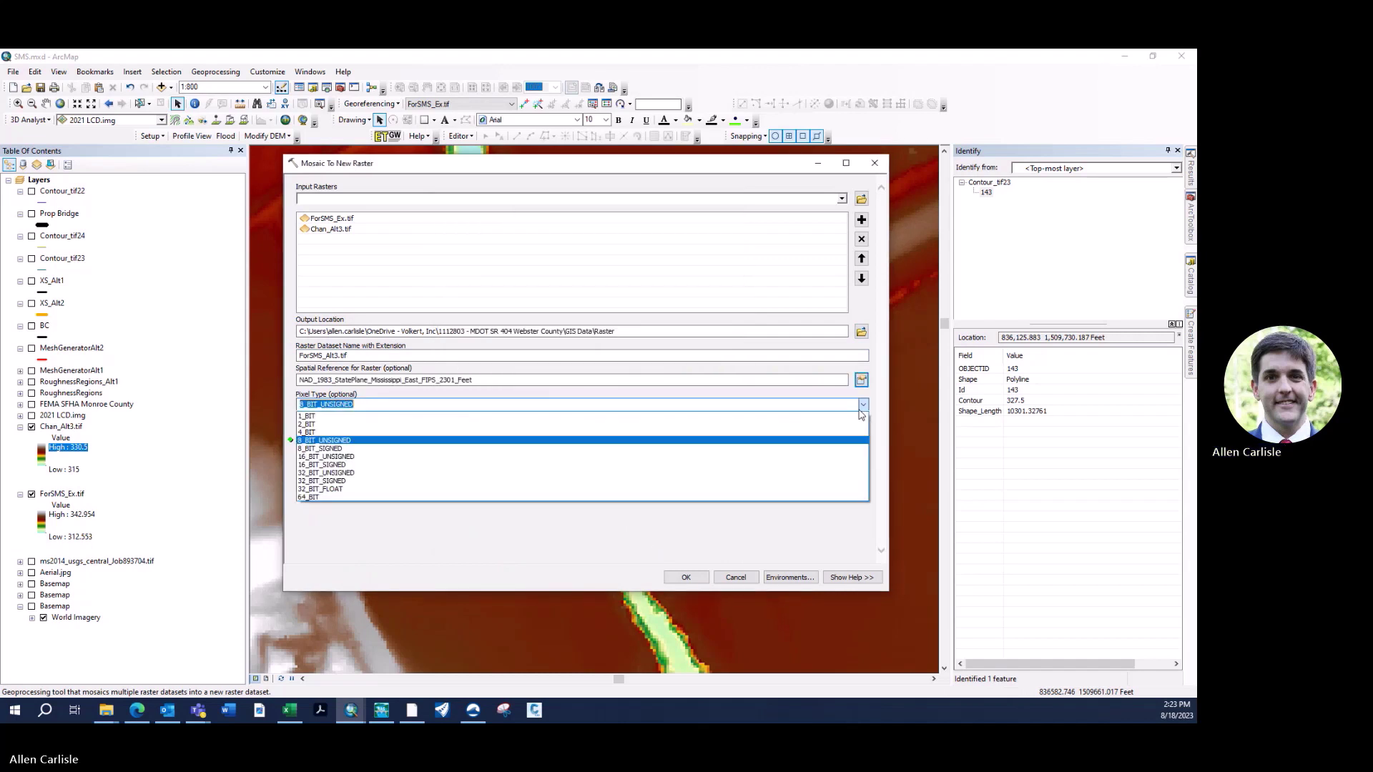
left_click(776, 489)
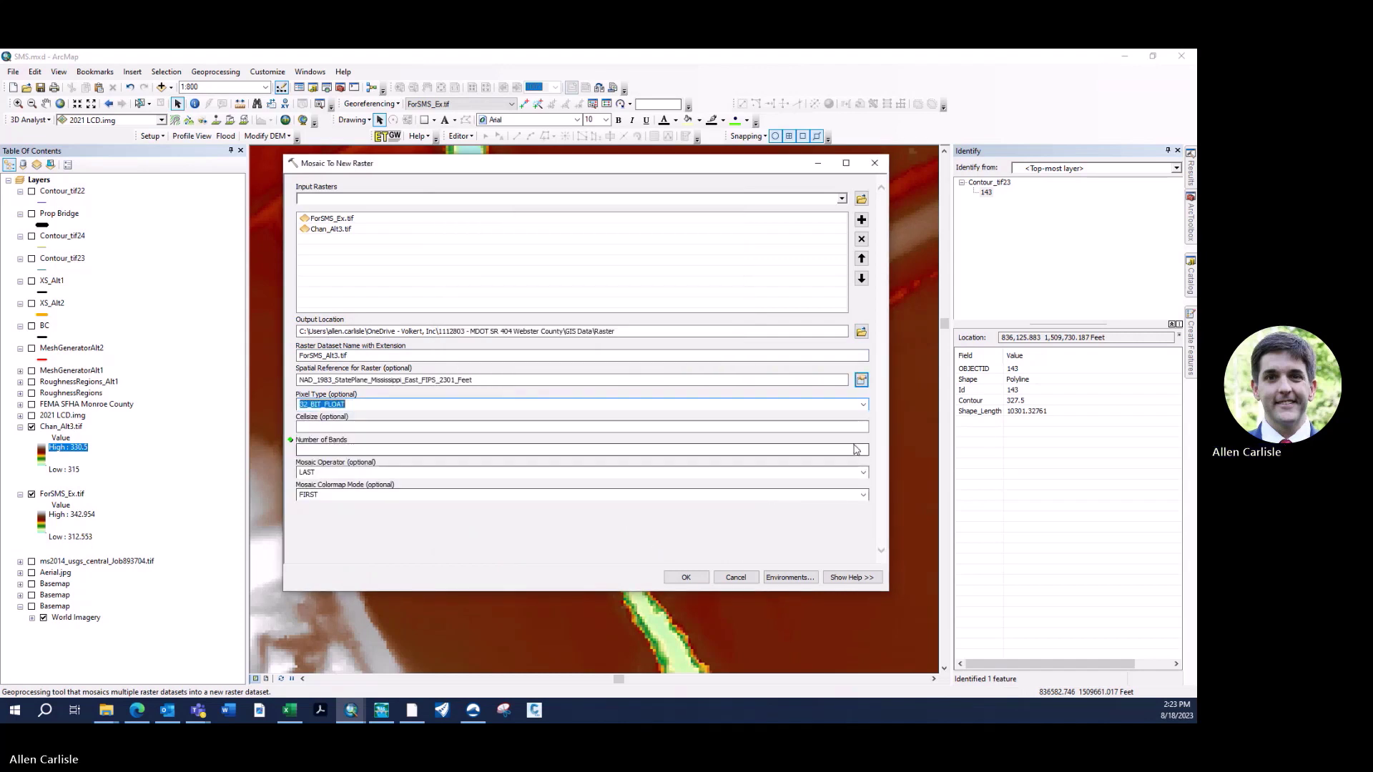
left_click(855, 449)
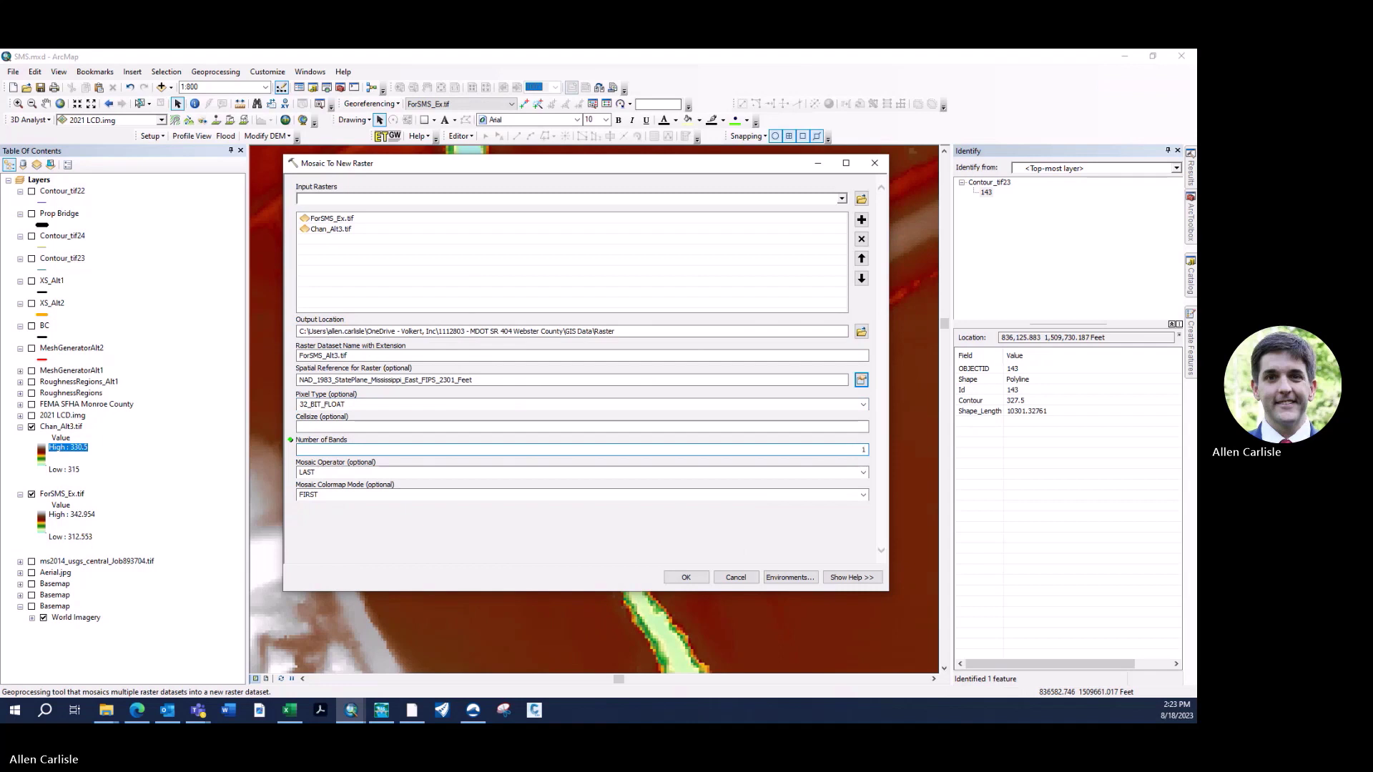
type("1")
left_click(686, 577)
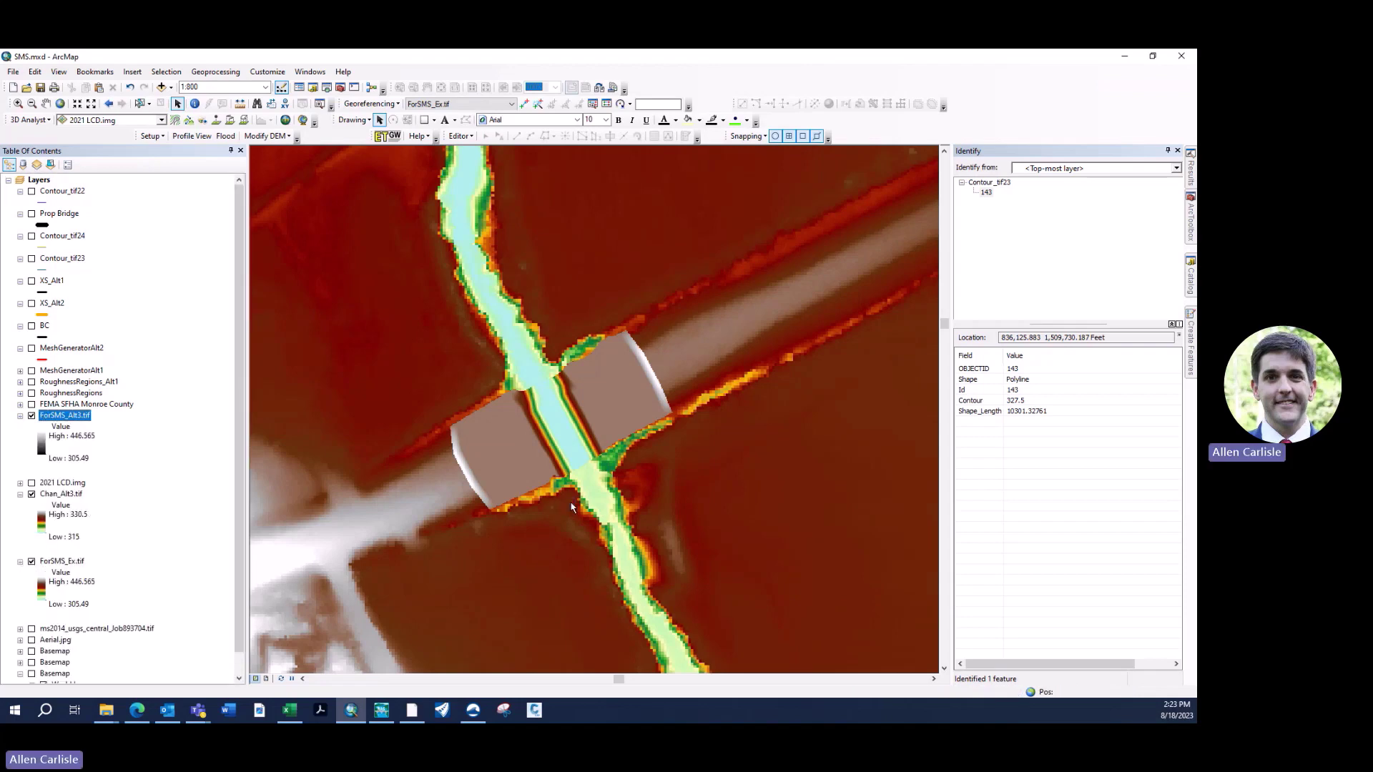
Give ForSMS_Alt3.tif a green-yellow colour ramp
left_click(41, 447)
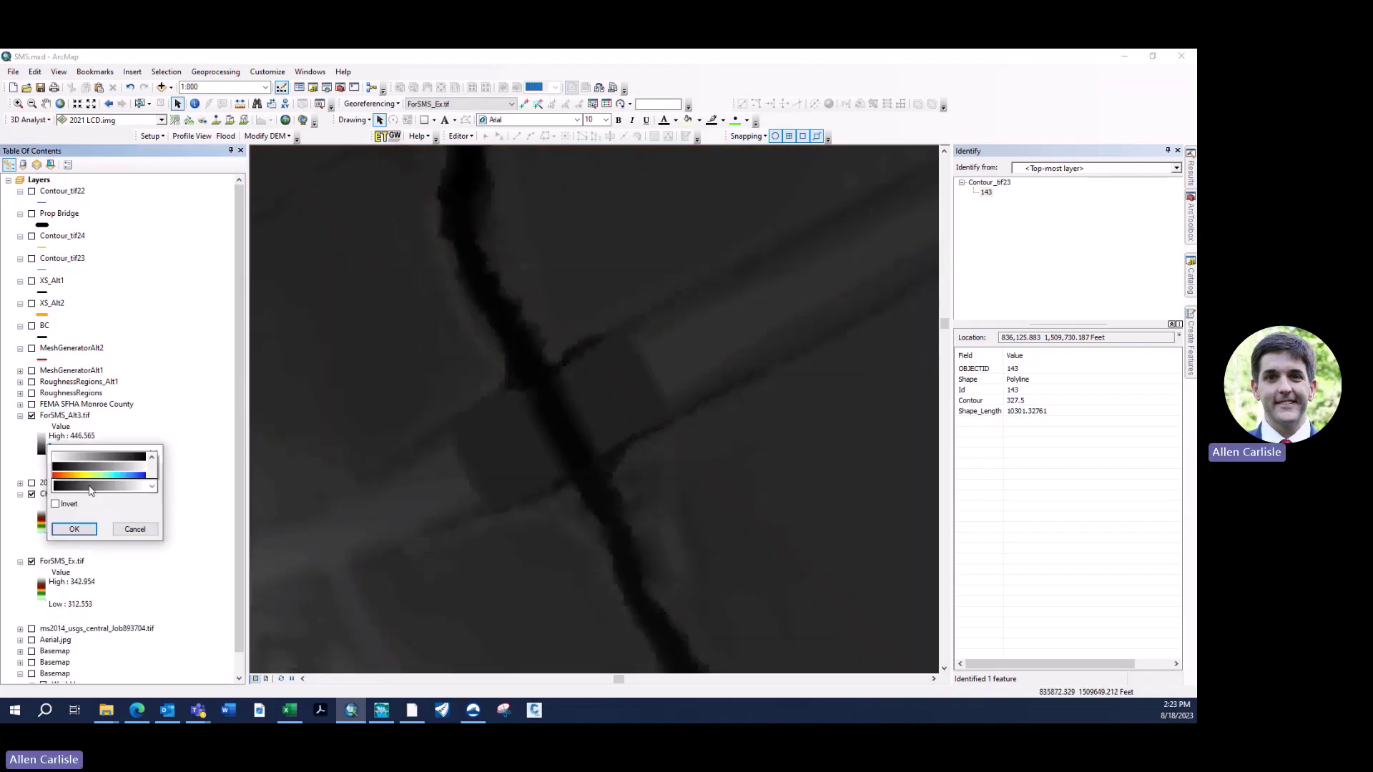
left_click(92, 430)
left_click(73, 529)
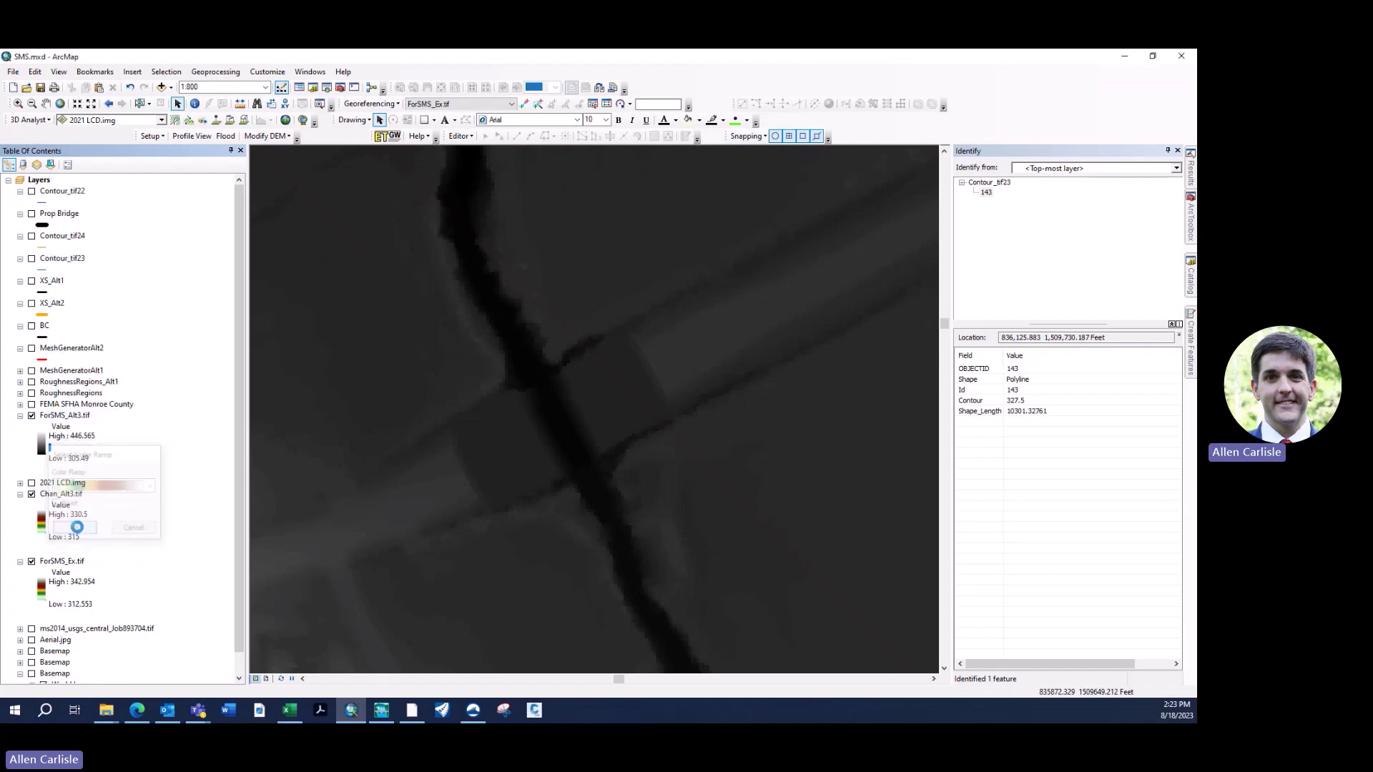
Hide Chan_Alt3.tif and set ForSMS_Alt3.tif as the 3D Analyst profiling surface
left_click(32, 494)
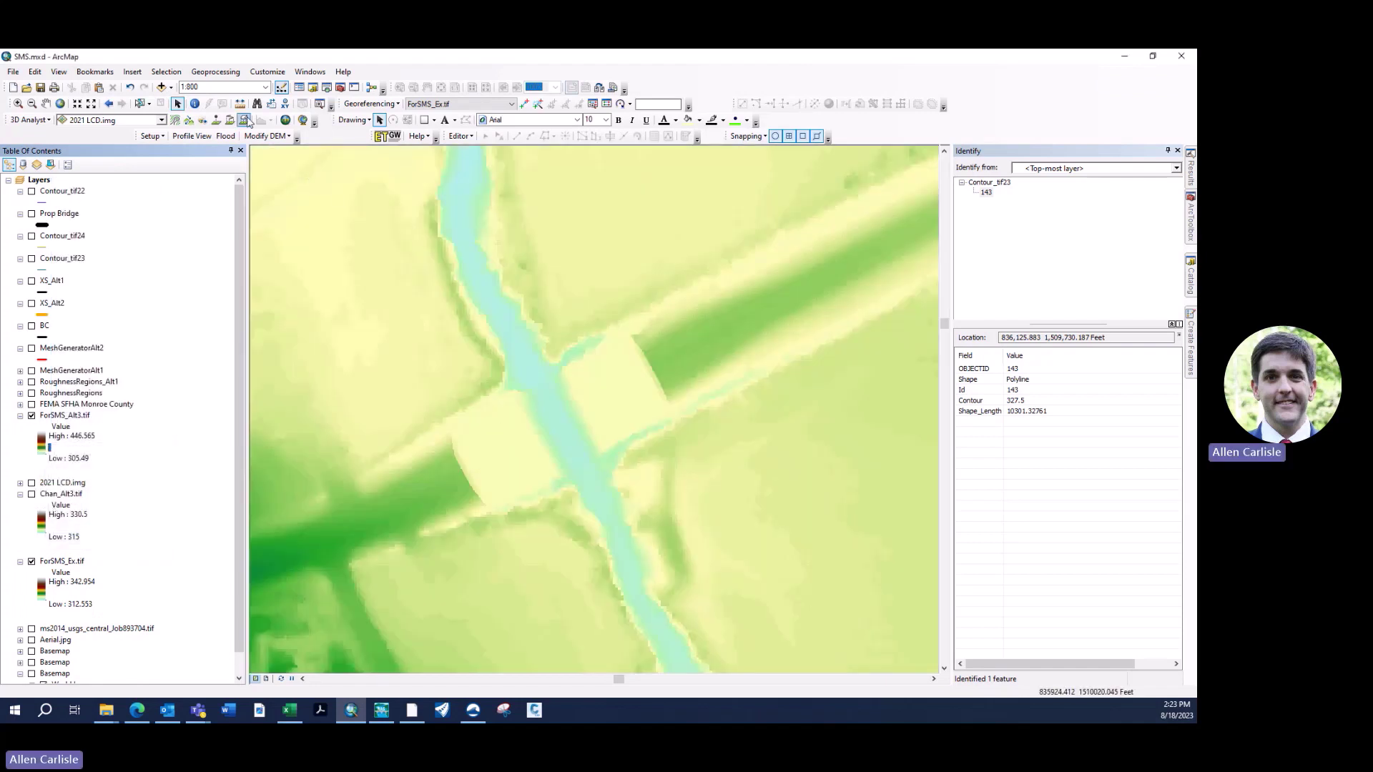
left_click(148, 120)
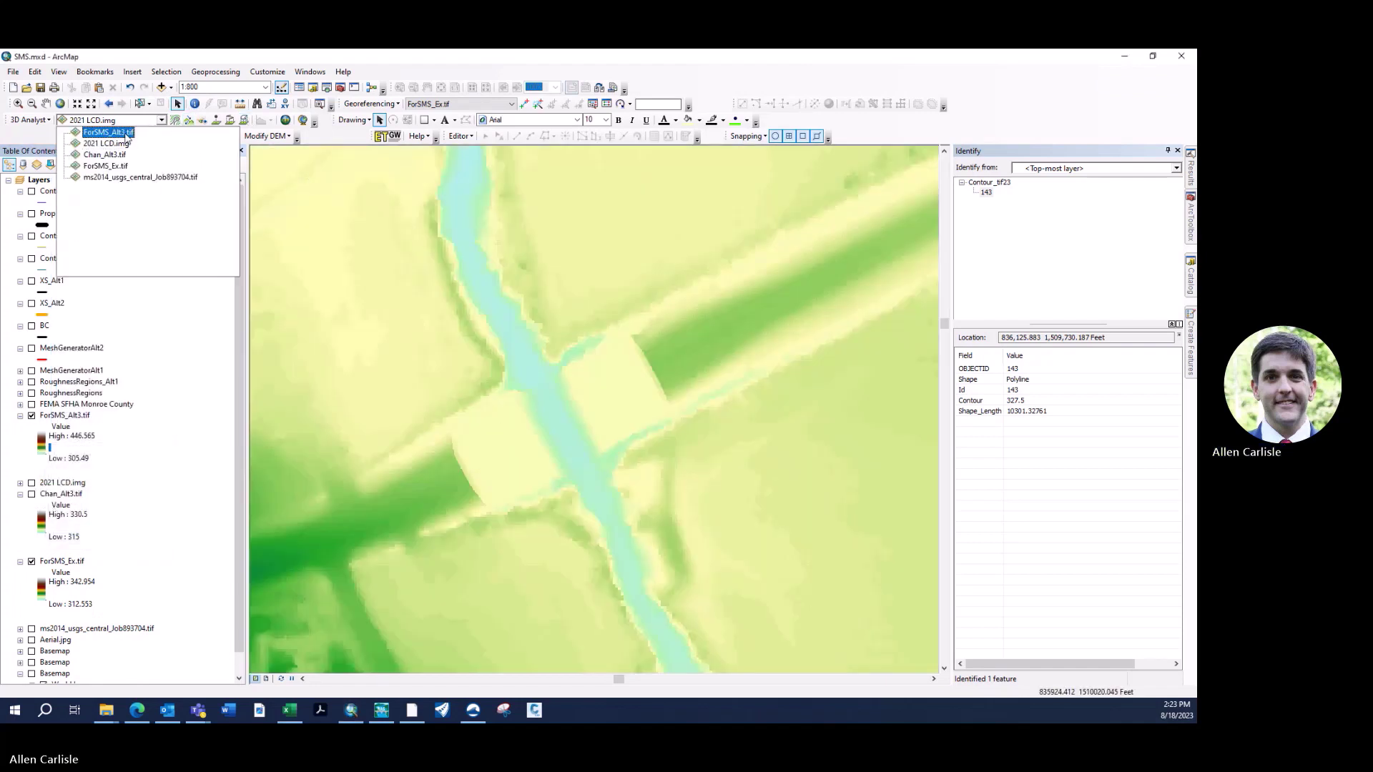
left_click(126, 133)
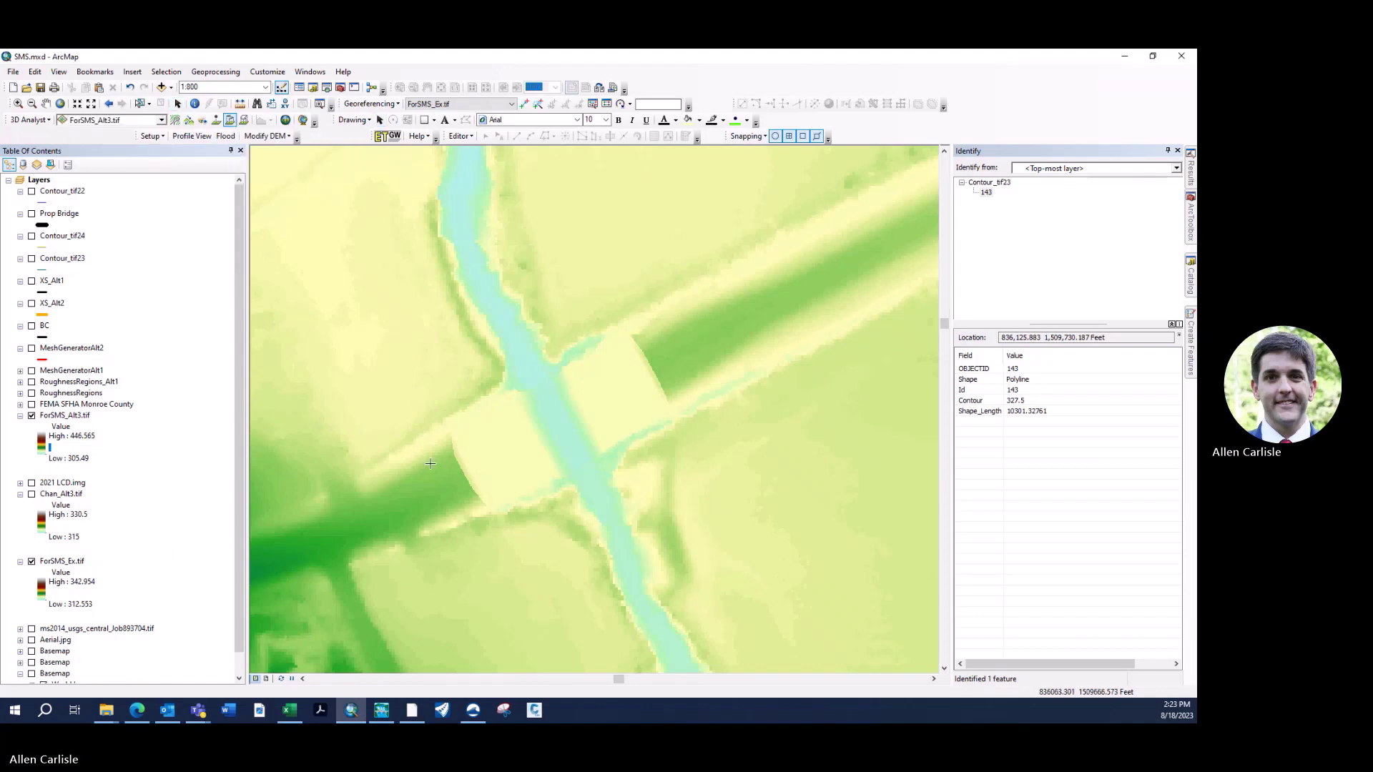
Draw a line southwest to northeast across the bridge channel and review its profile graph, dipping to about 315
left_click(450, 479)
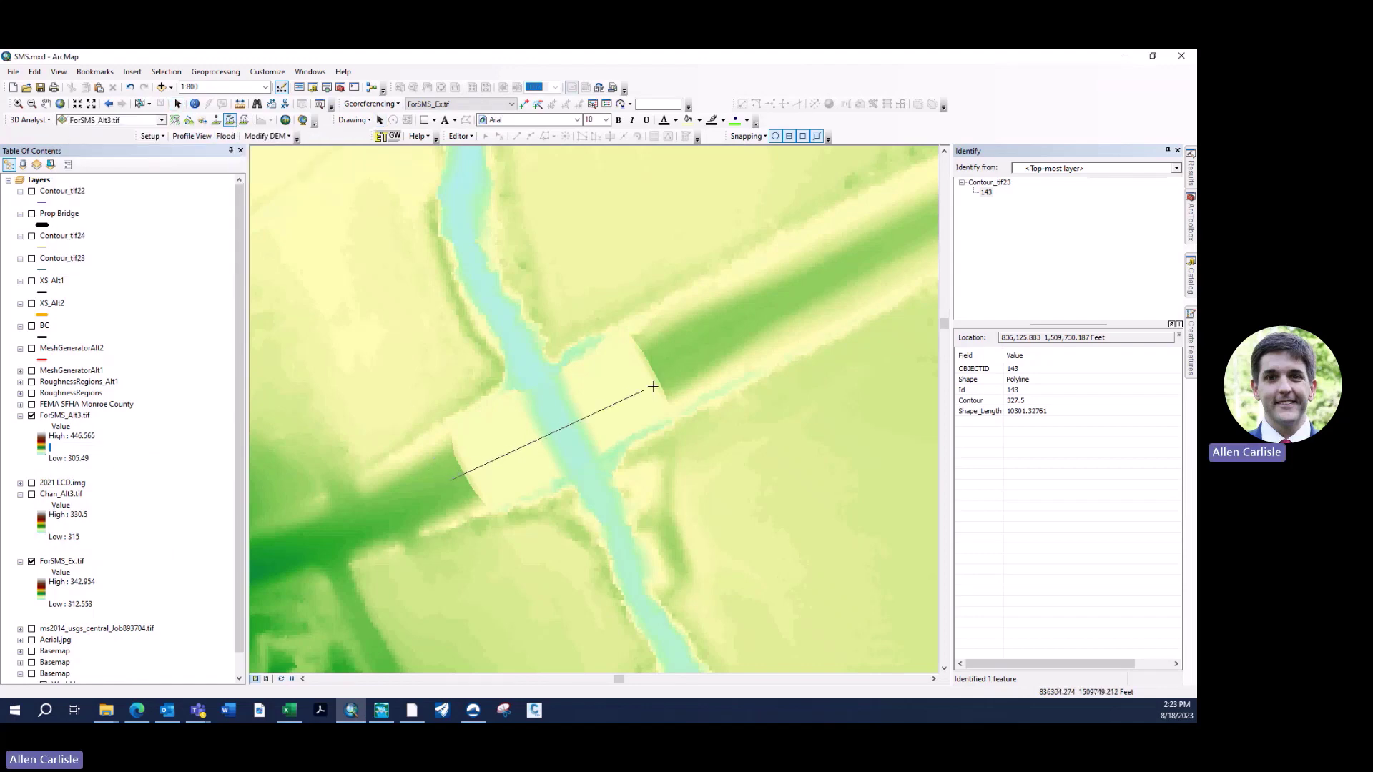
double_click(675, 359)
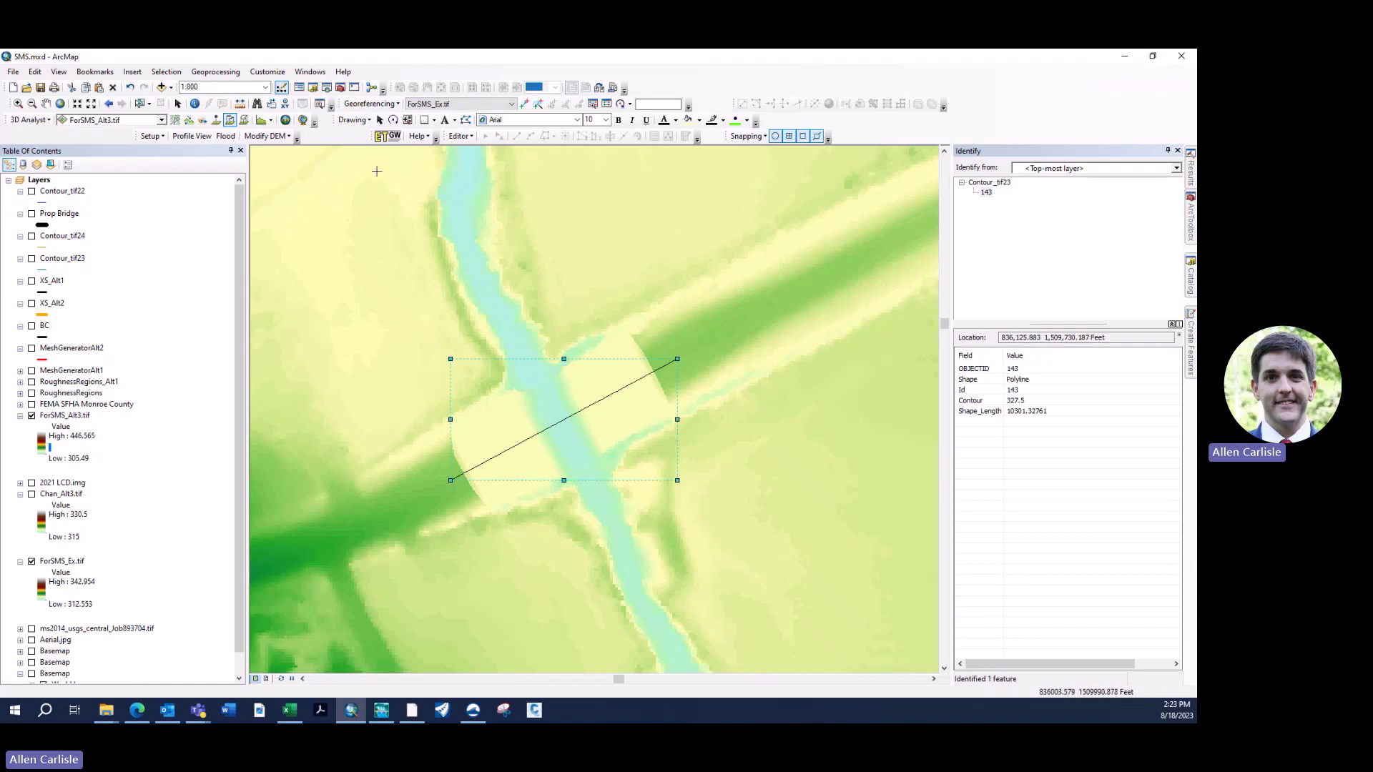
left_click(262, 120)
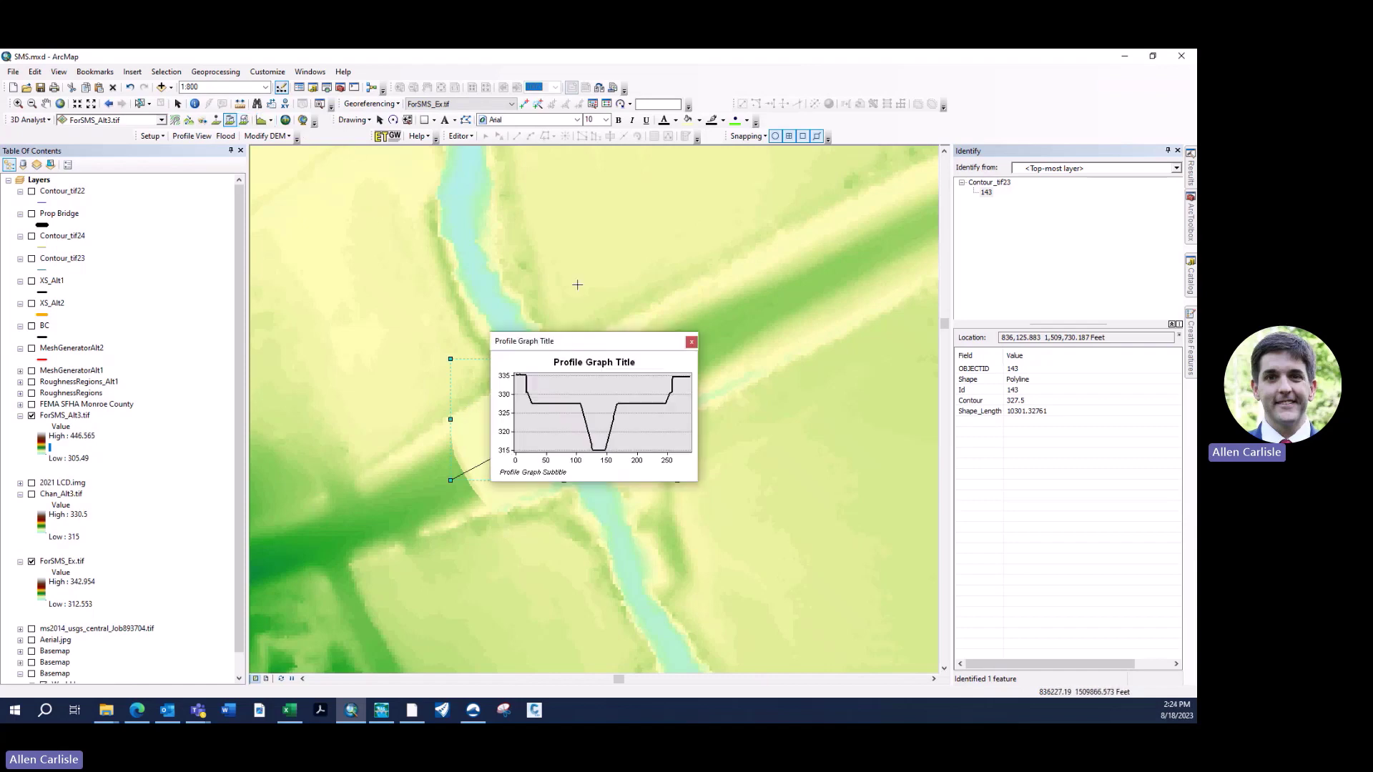
left_click_drag(594, 340, 423, 177)
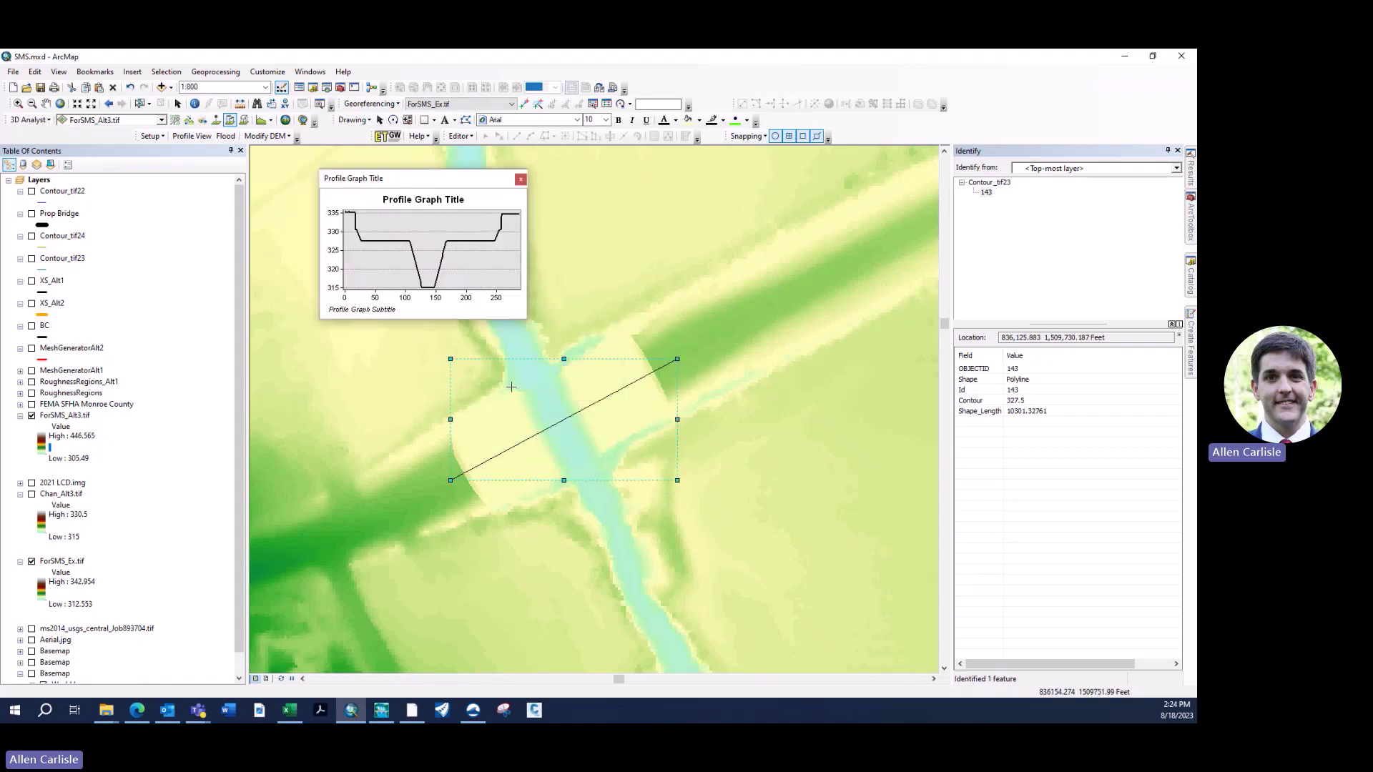
left_click_drag(526, 319, 576, 336)
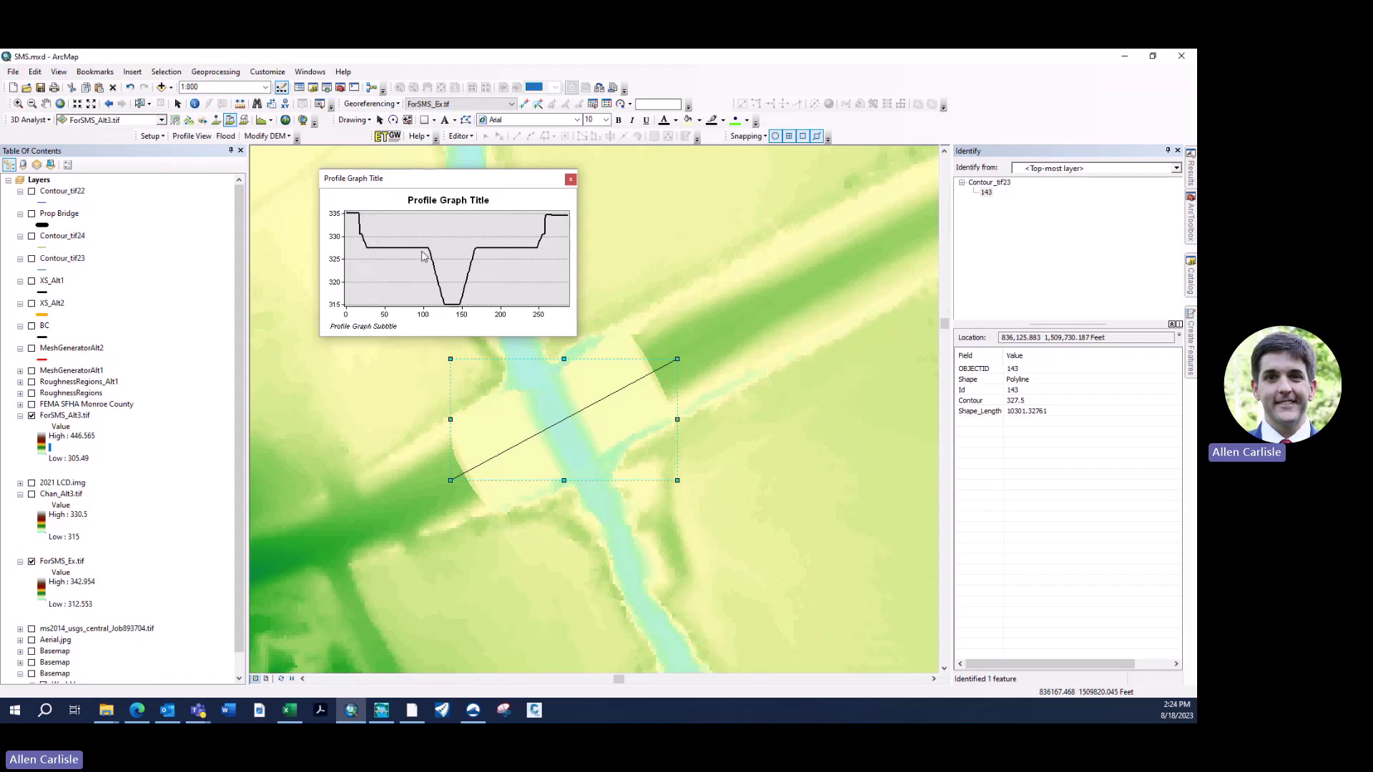
left_click(570, 179)
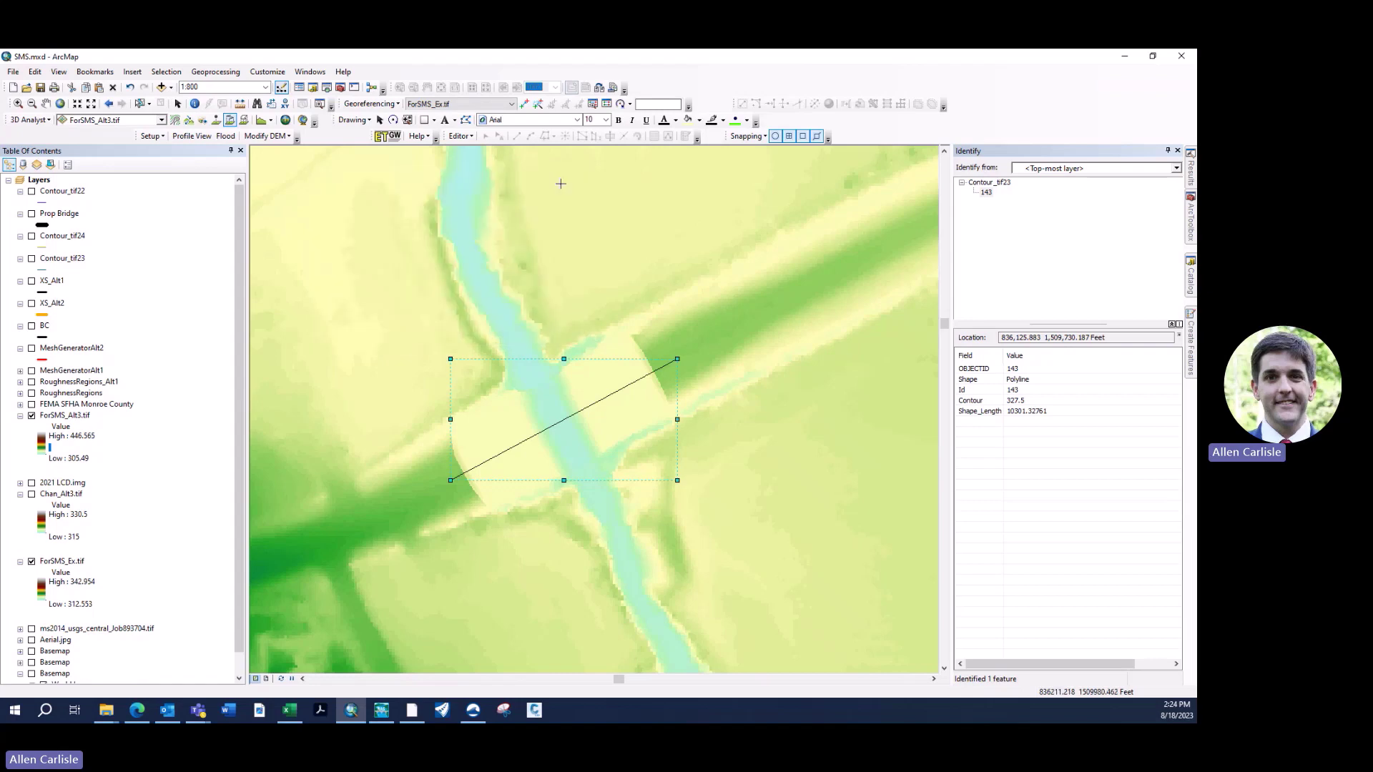
Switch to SMS and orbit the Alt 2 mesh to view the bridge channel from several sides
left_click(471, 709)
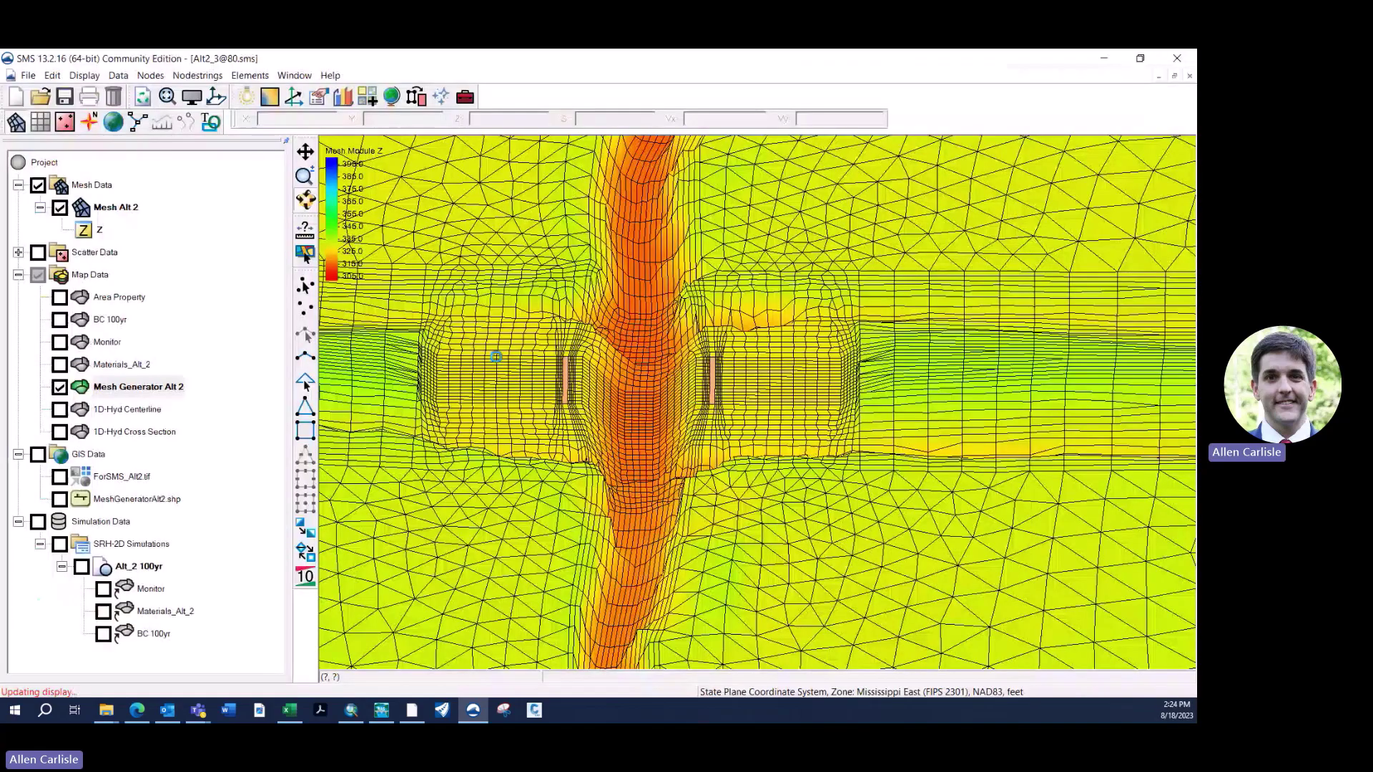
left_click_drag(496, 356, 427, 350)
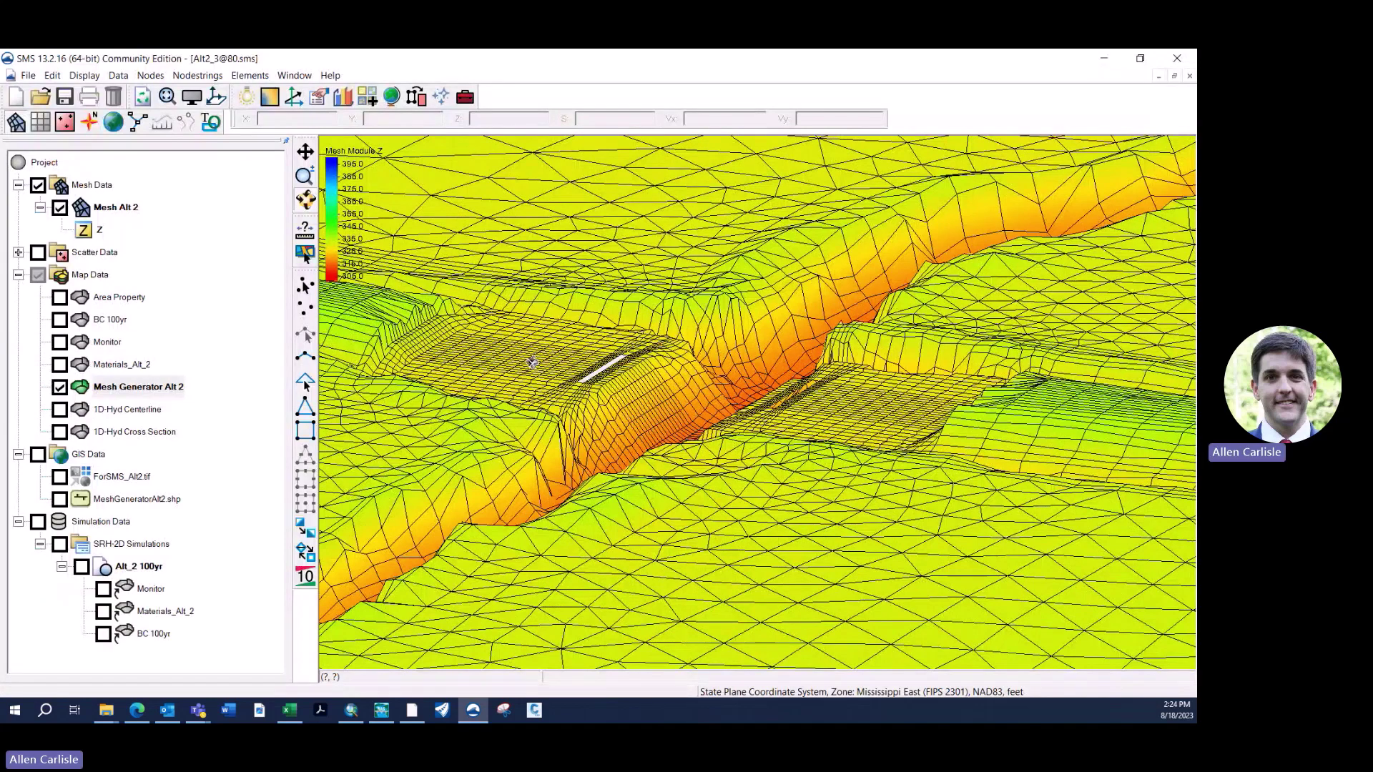
left_click_drag(548, 366, 935, 323)
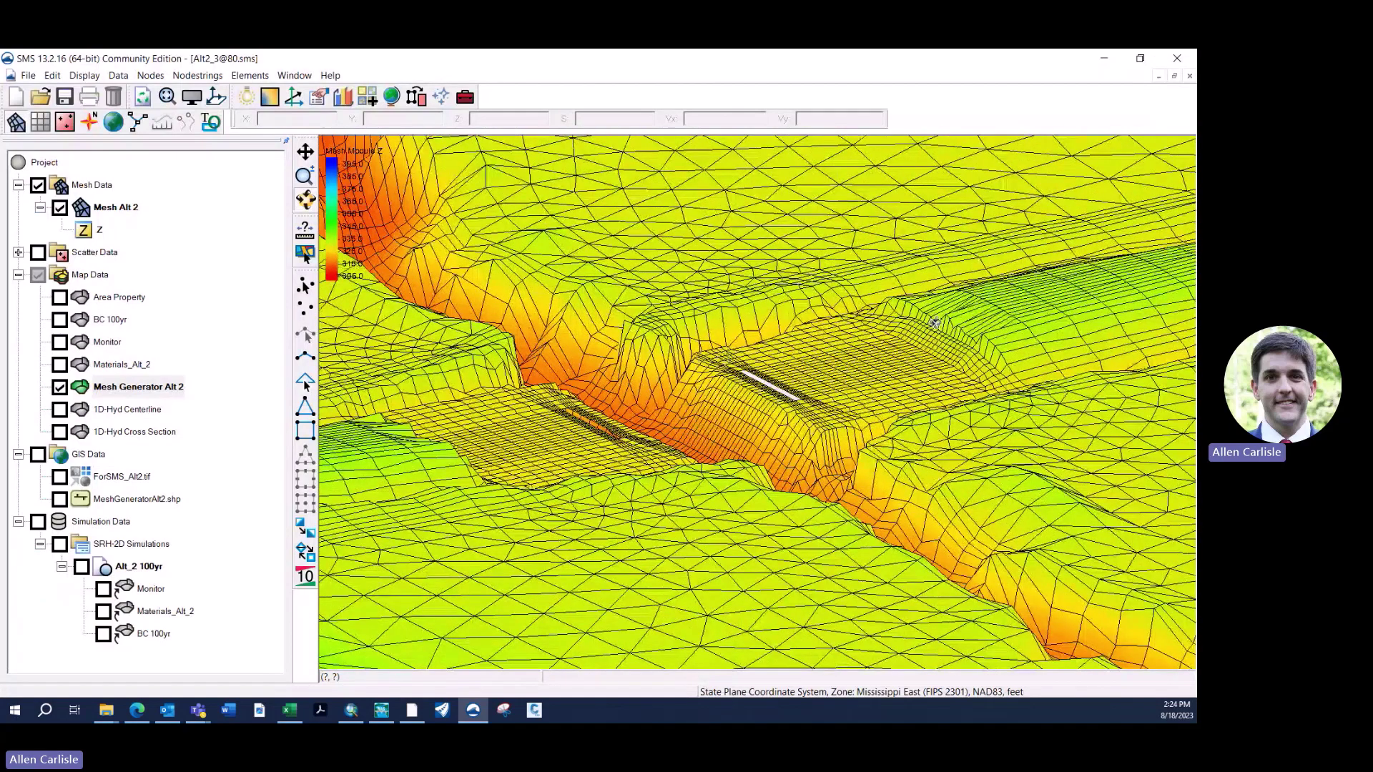
left_click_drag(907, 368, 758, 492)
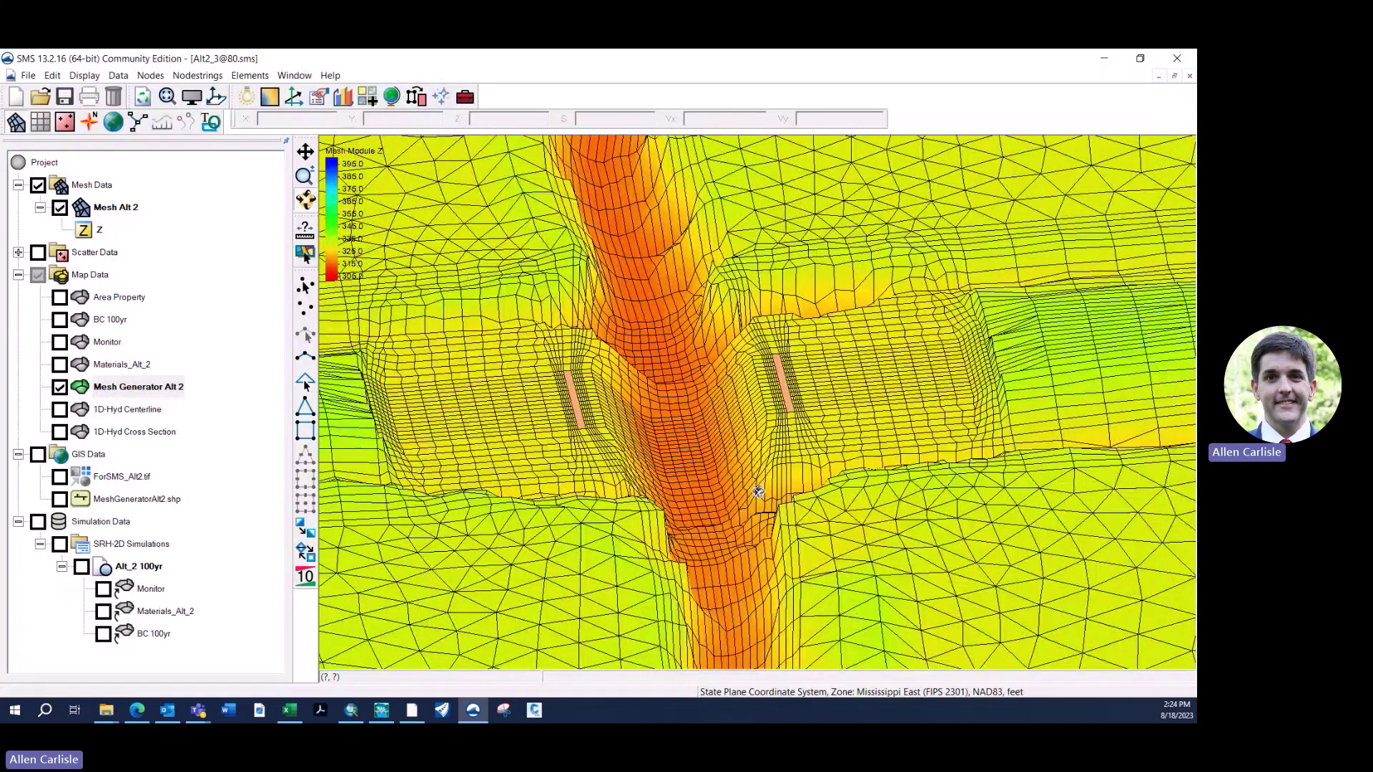